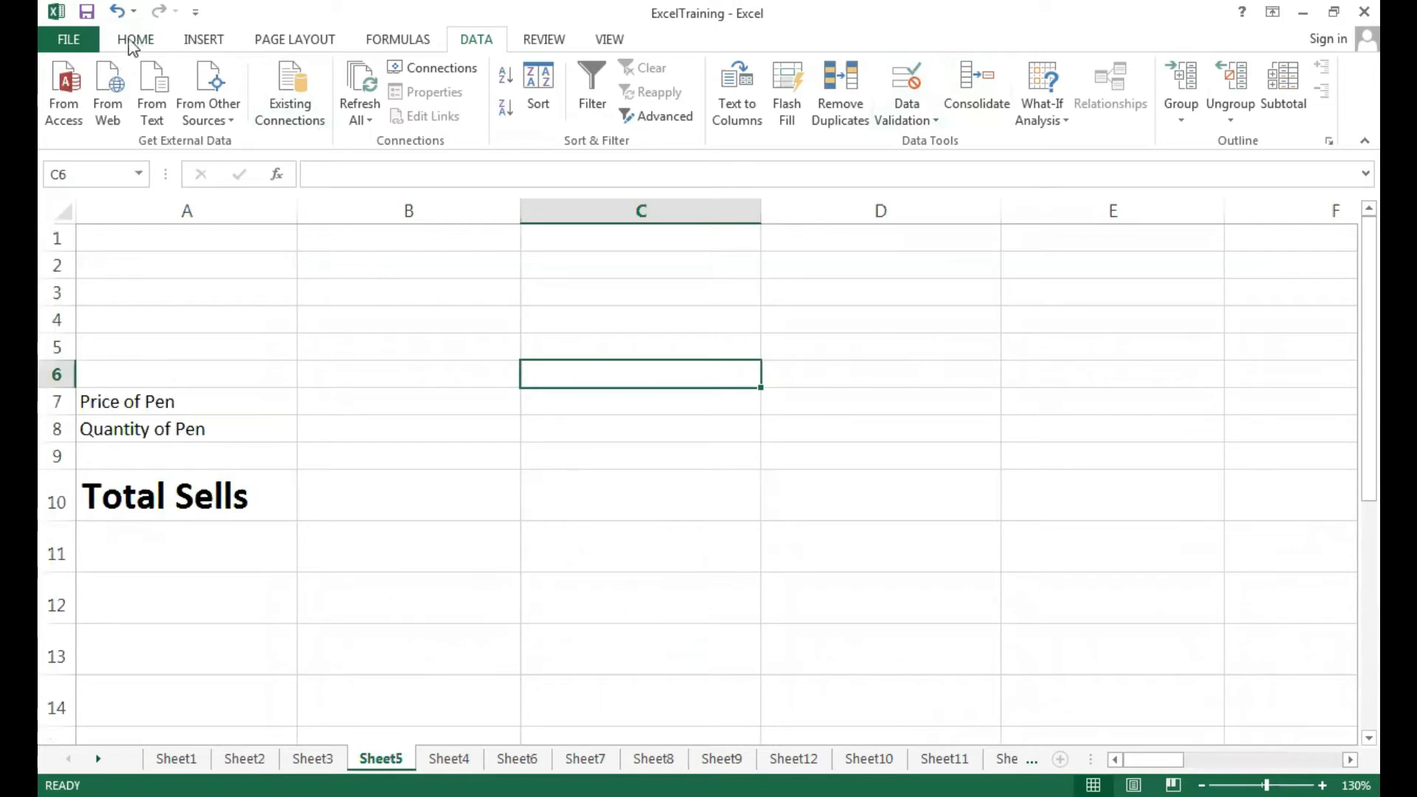
{"action": "left_click", "coordinate": [140, 44]}
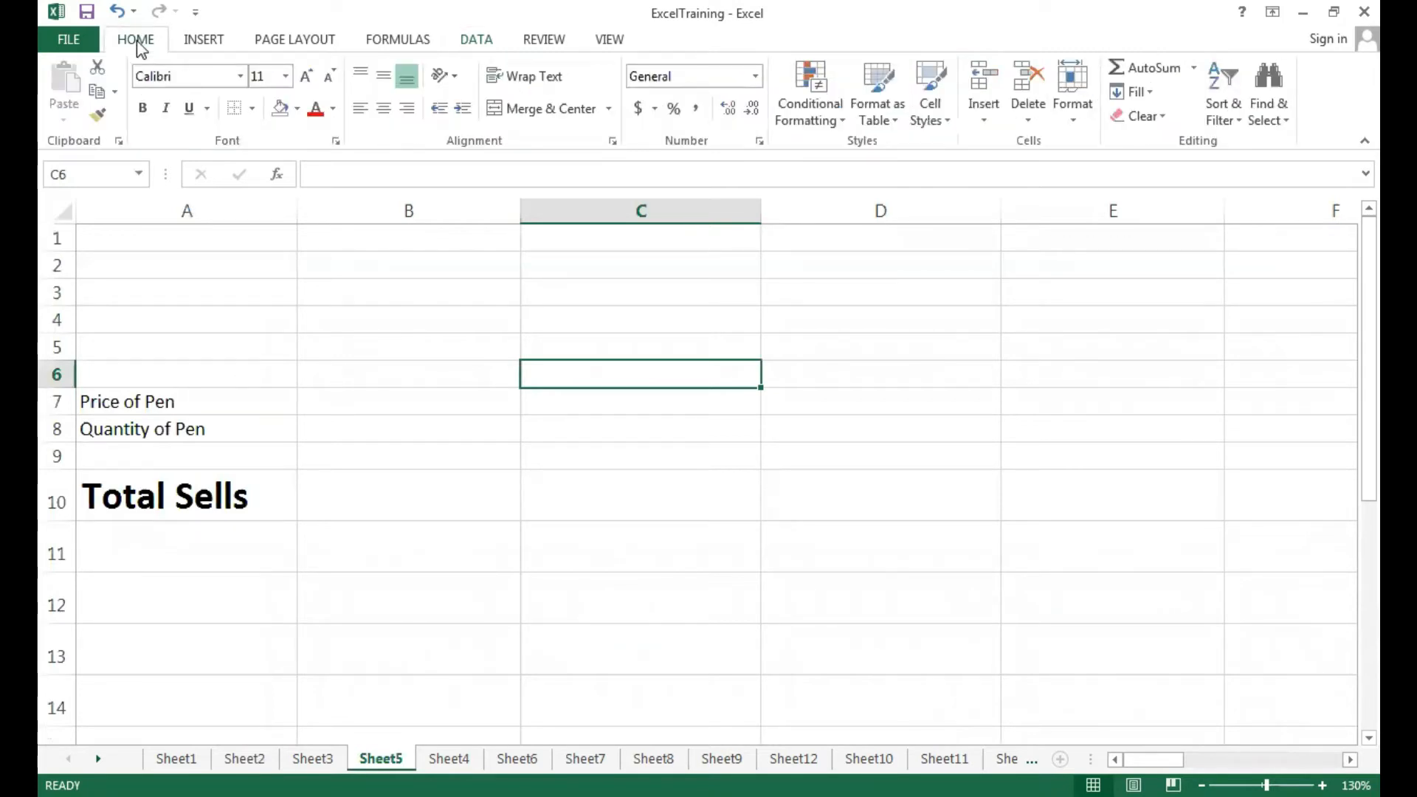
{"action": "left_click", "coordinate": [487, 50]}
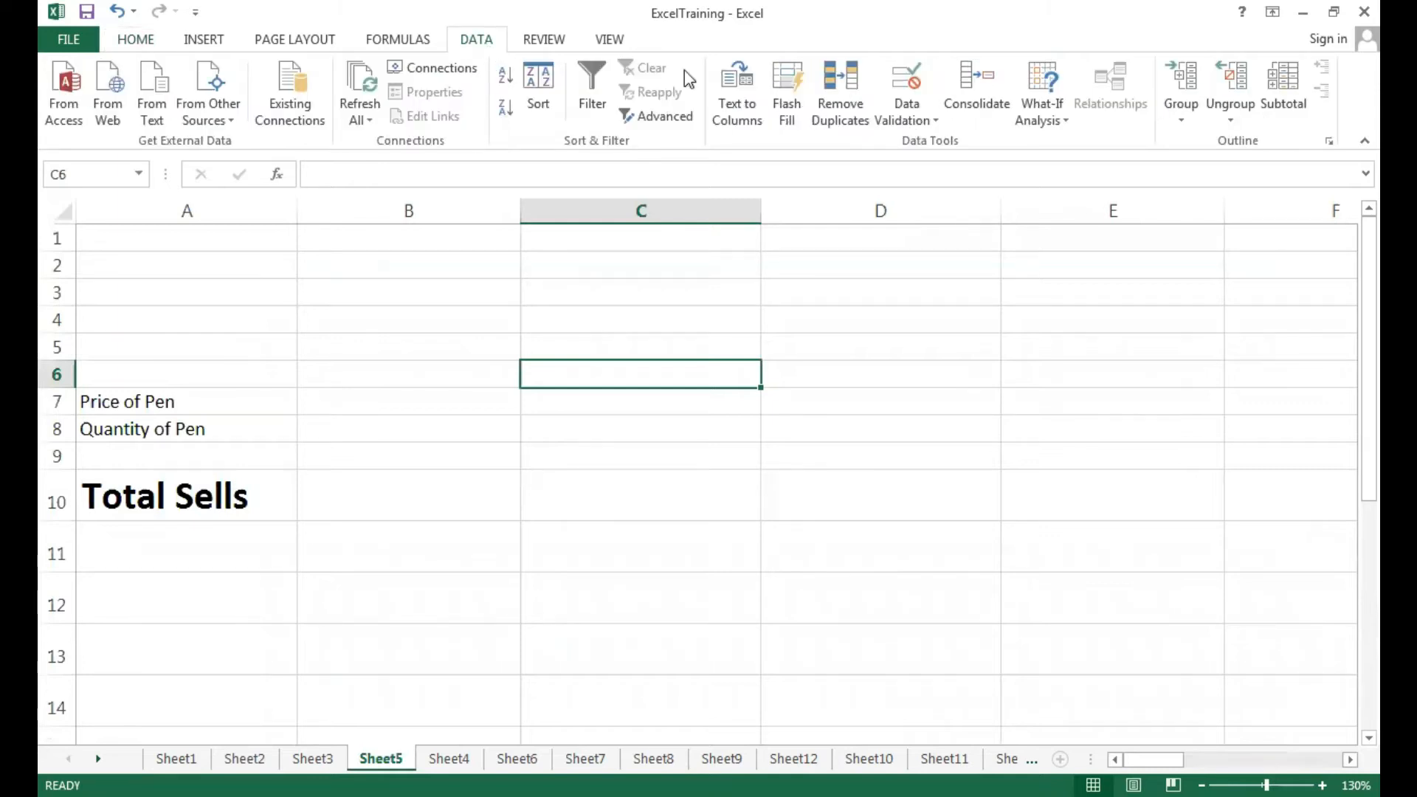
{"action": "left_click", "coordinate": [1055, 124]}
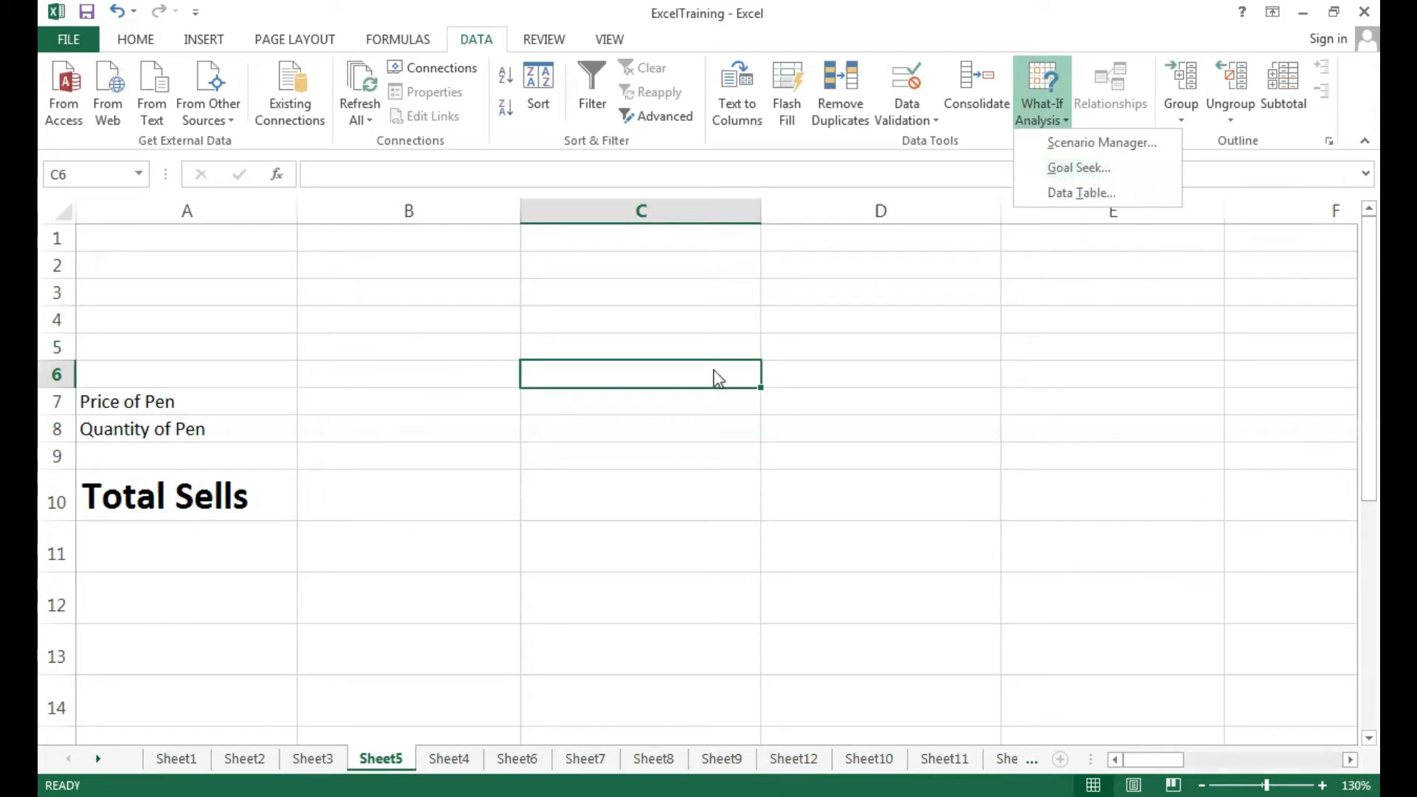
{"action": "left_click", "coordinate": [435, 417]}
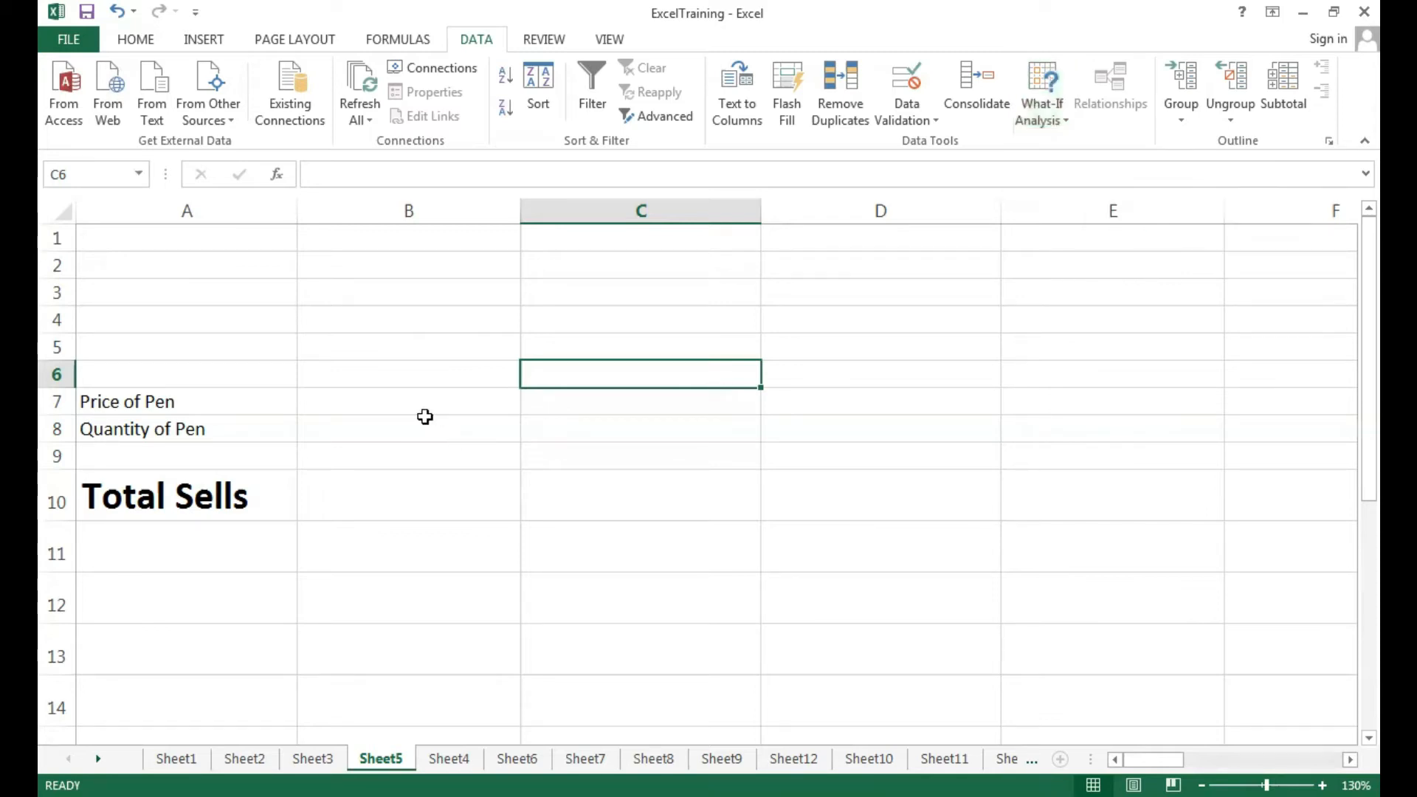
Enter 10 as the Price of Pen in B7 and 5 as the Quantity of Pen in B8.
{"action": "left_click", "coordinate": [411, 401]}
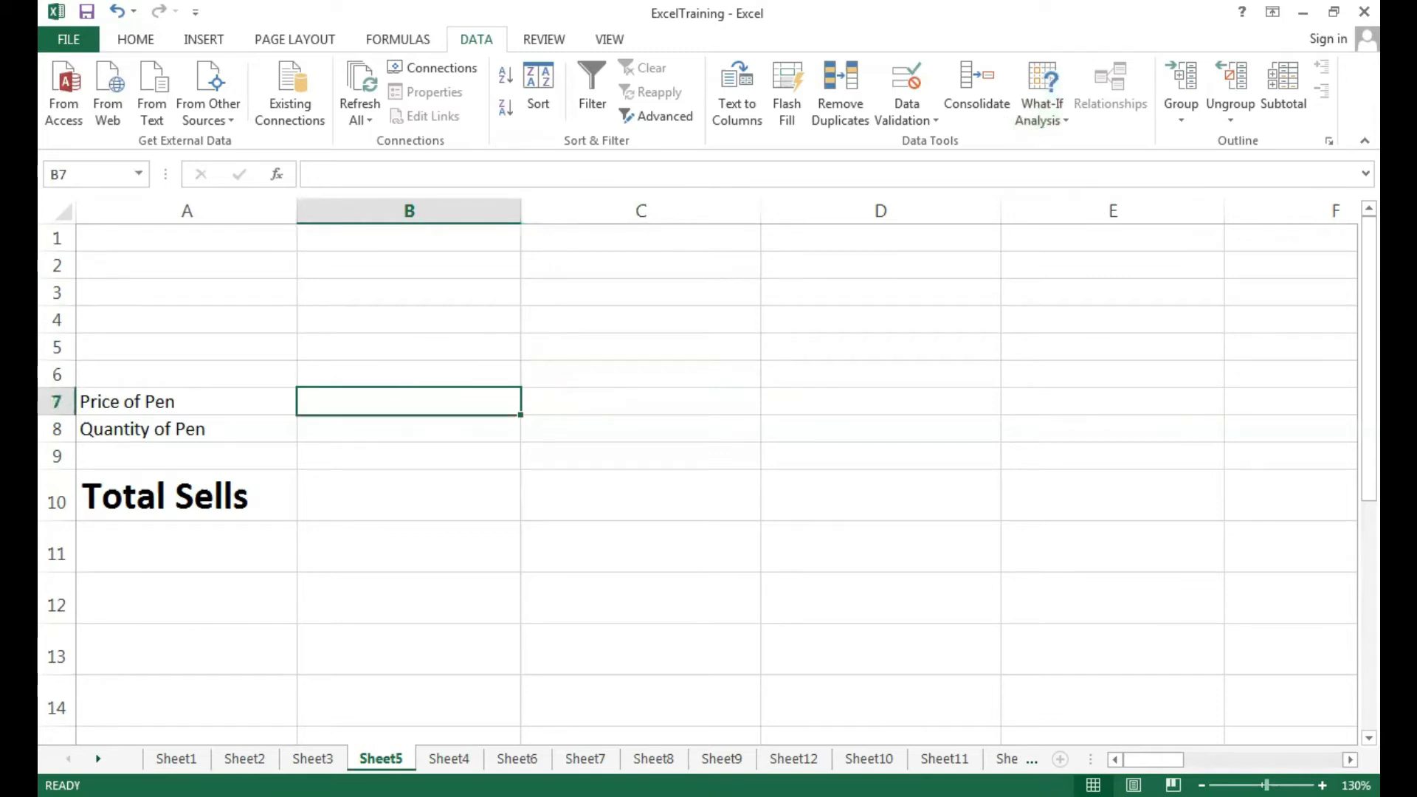
{"action": "left_click_drag", "start_coordinate": [1266, 785], "coordinate": [1280, 785]}
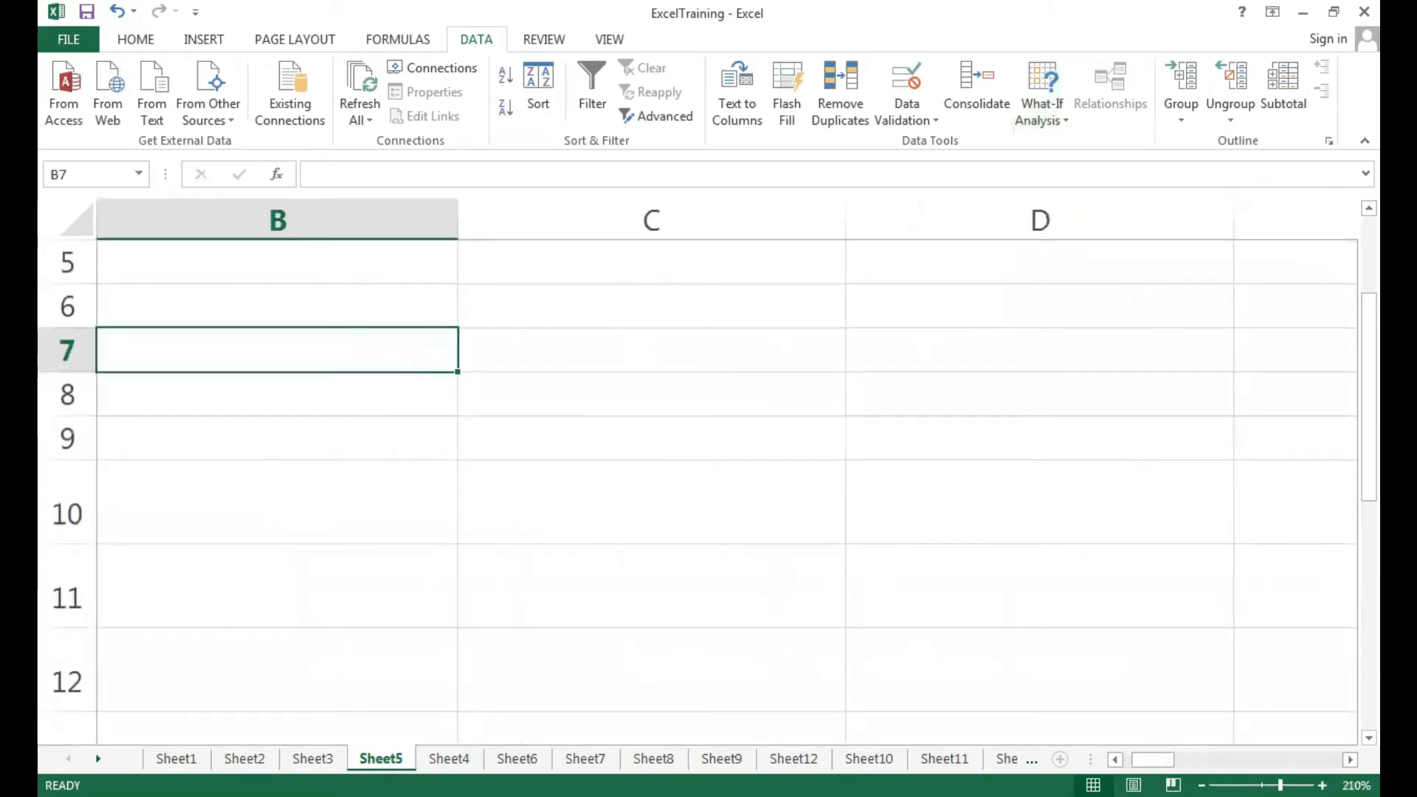
{"action": "left_click", "coordinate": [1114, 759]}
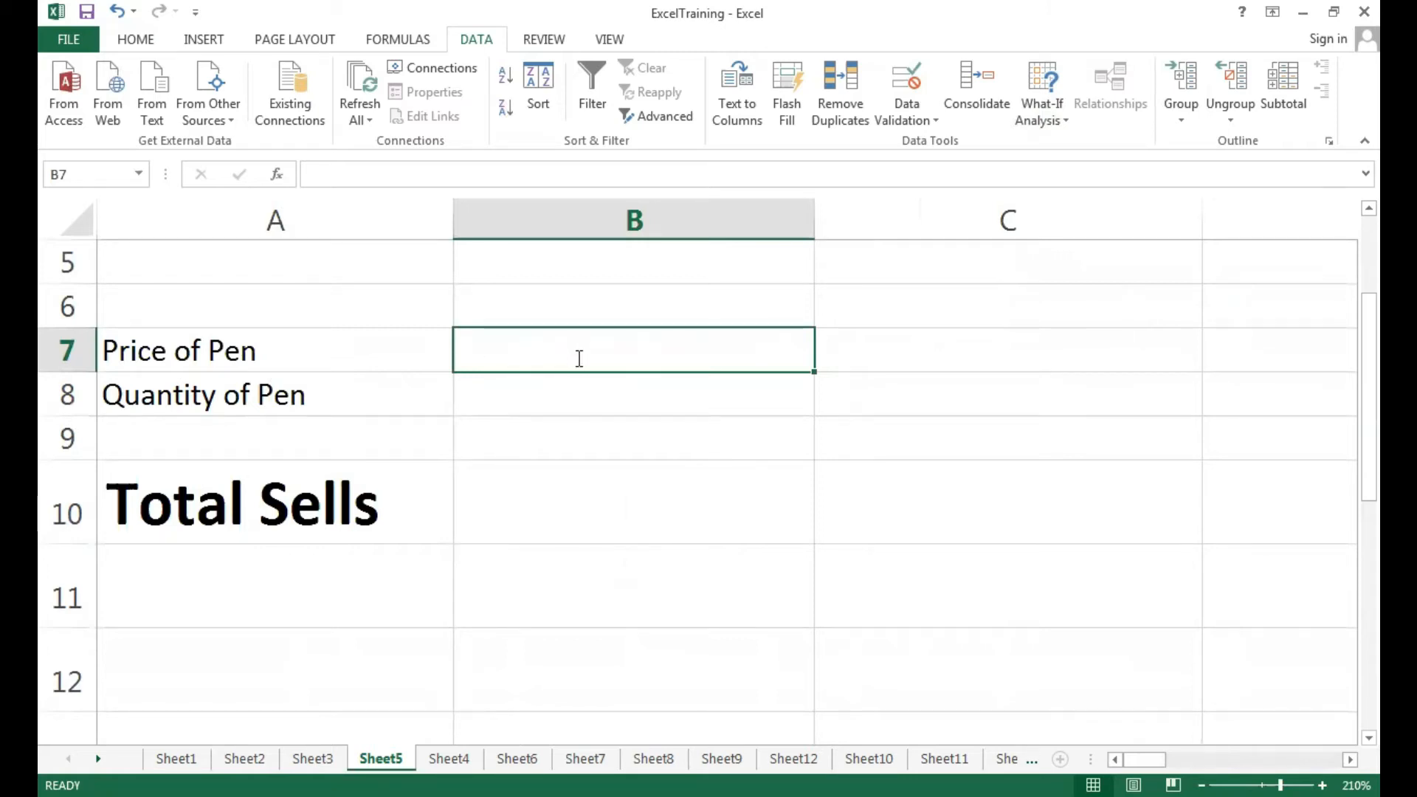
{"action": "type", "text": "10"}
{"action": "key", "text": "Return"}
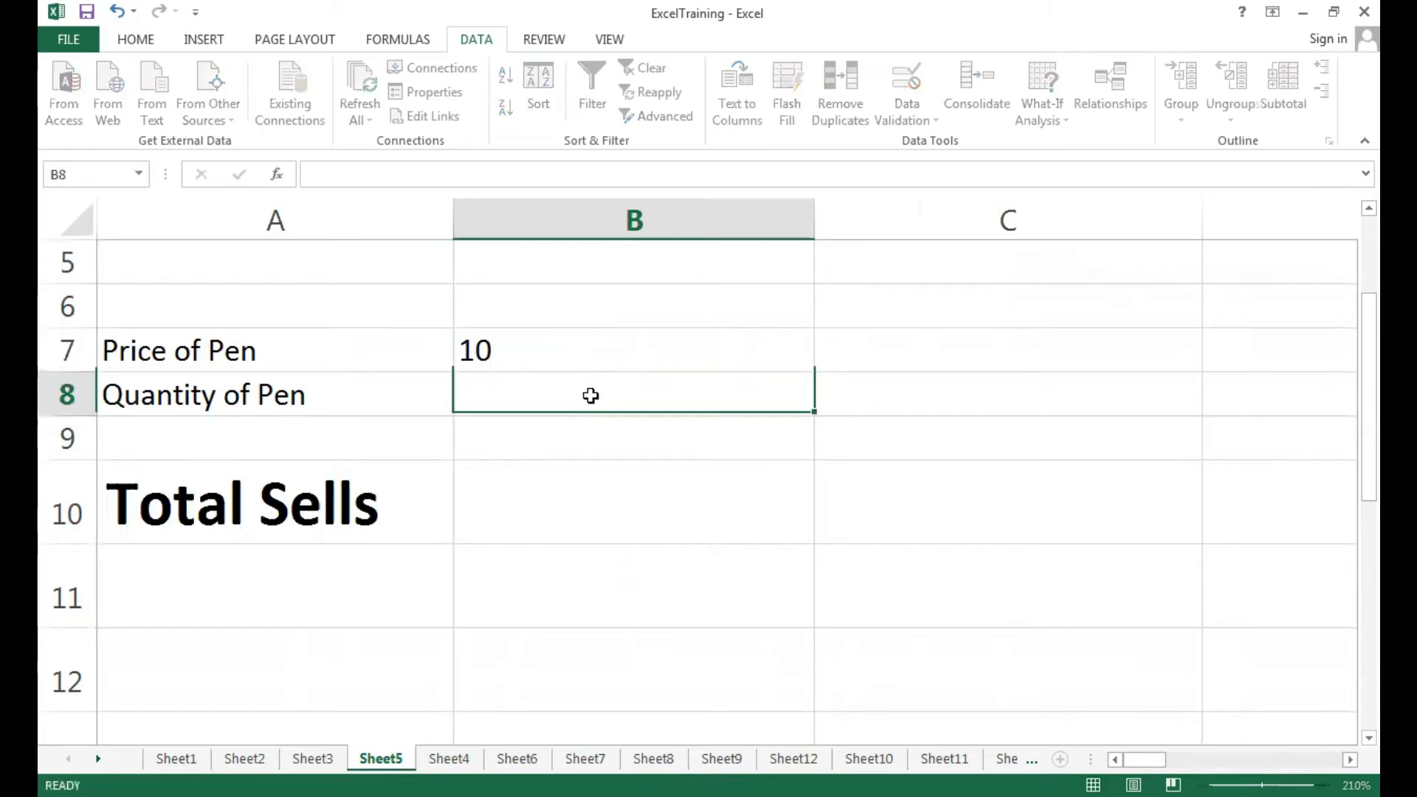
{"action": "type", "text": "5"}
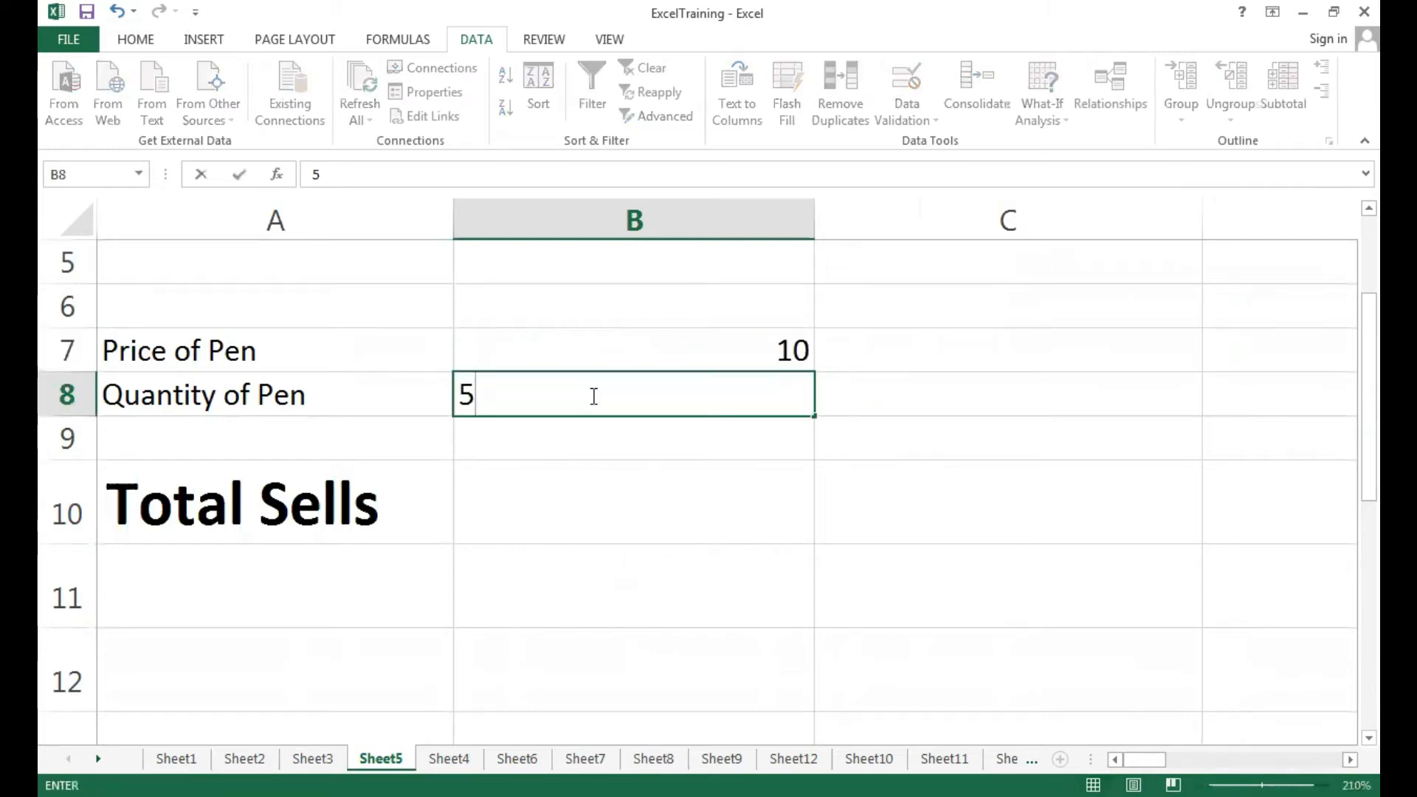
Calculate Total Sells in B10 with the formula =B7*B8.
{"action": "left_click", "coordinate": [653, 508]}
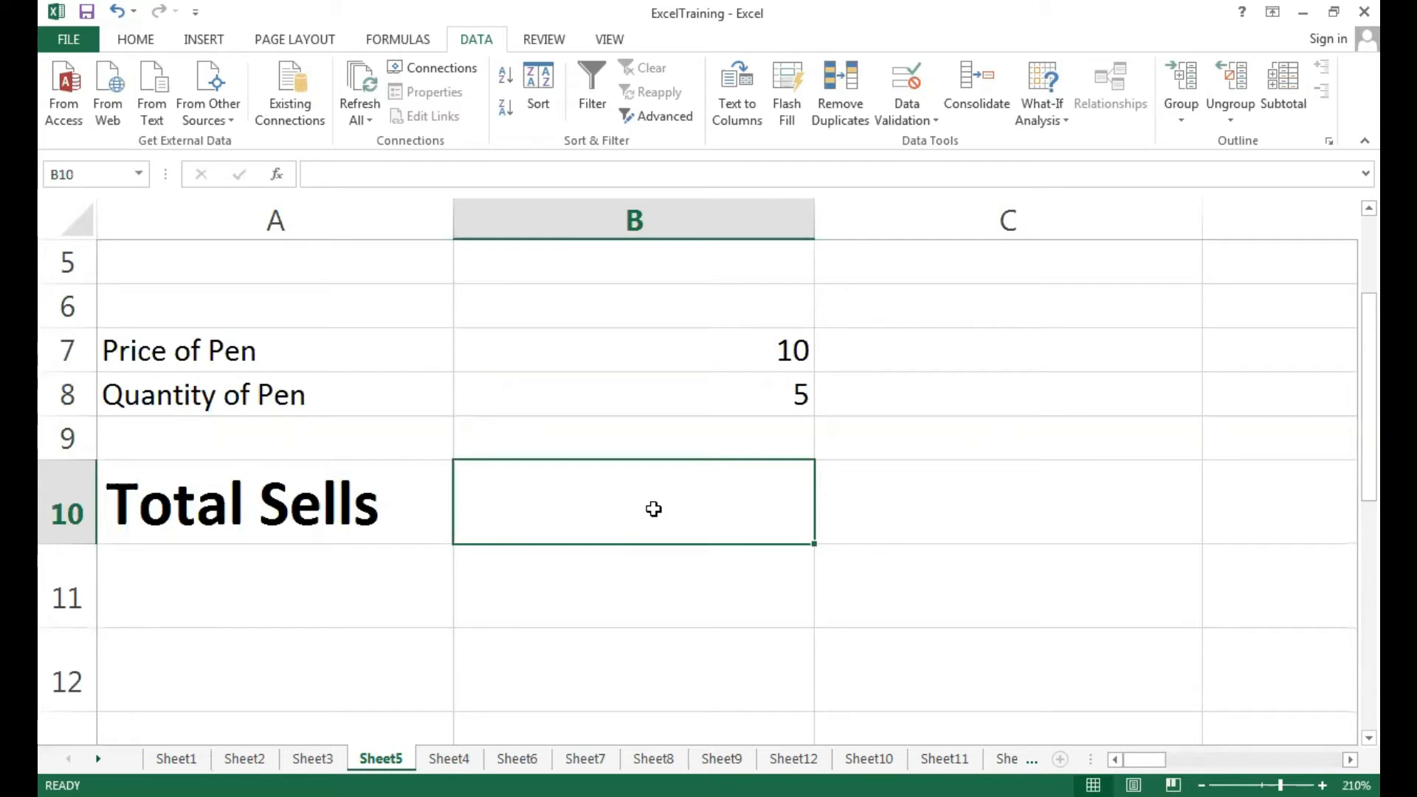
{"action": "type", "text": "="}
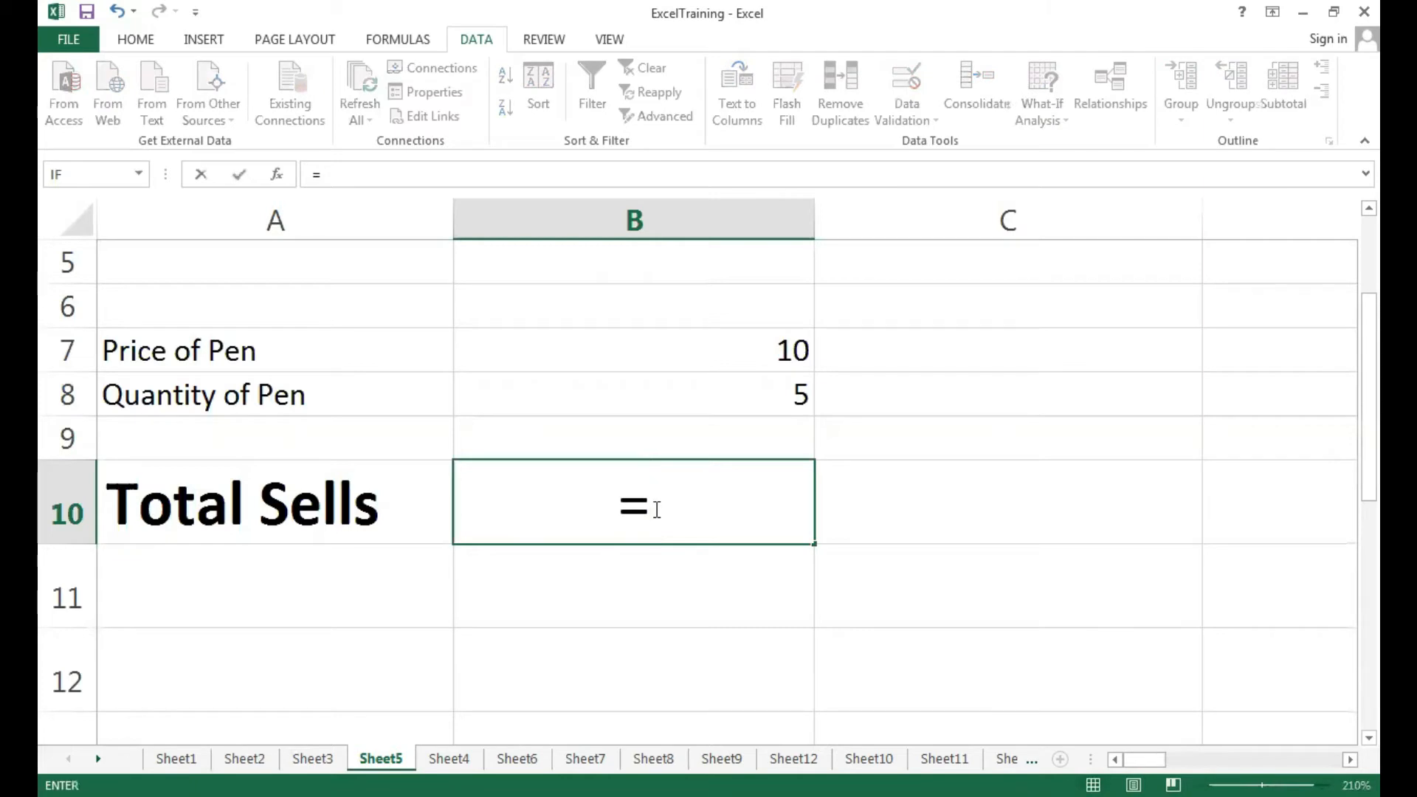
{"action": "left_click", "coordinate": [706, 345]}
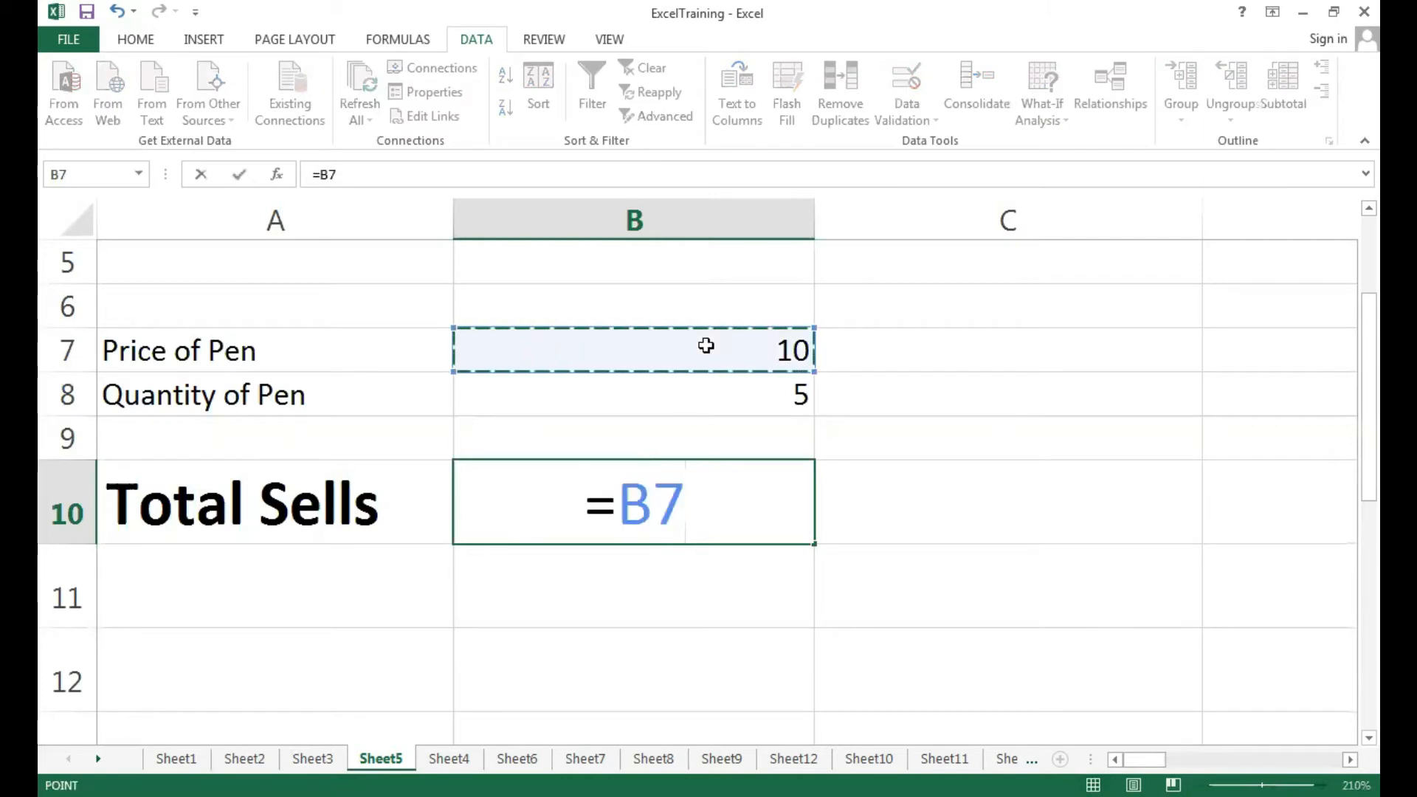
{"action": "type", "text": "*"}
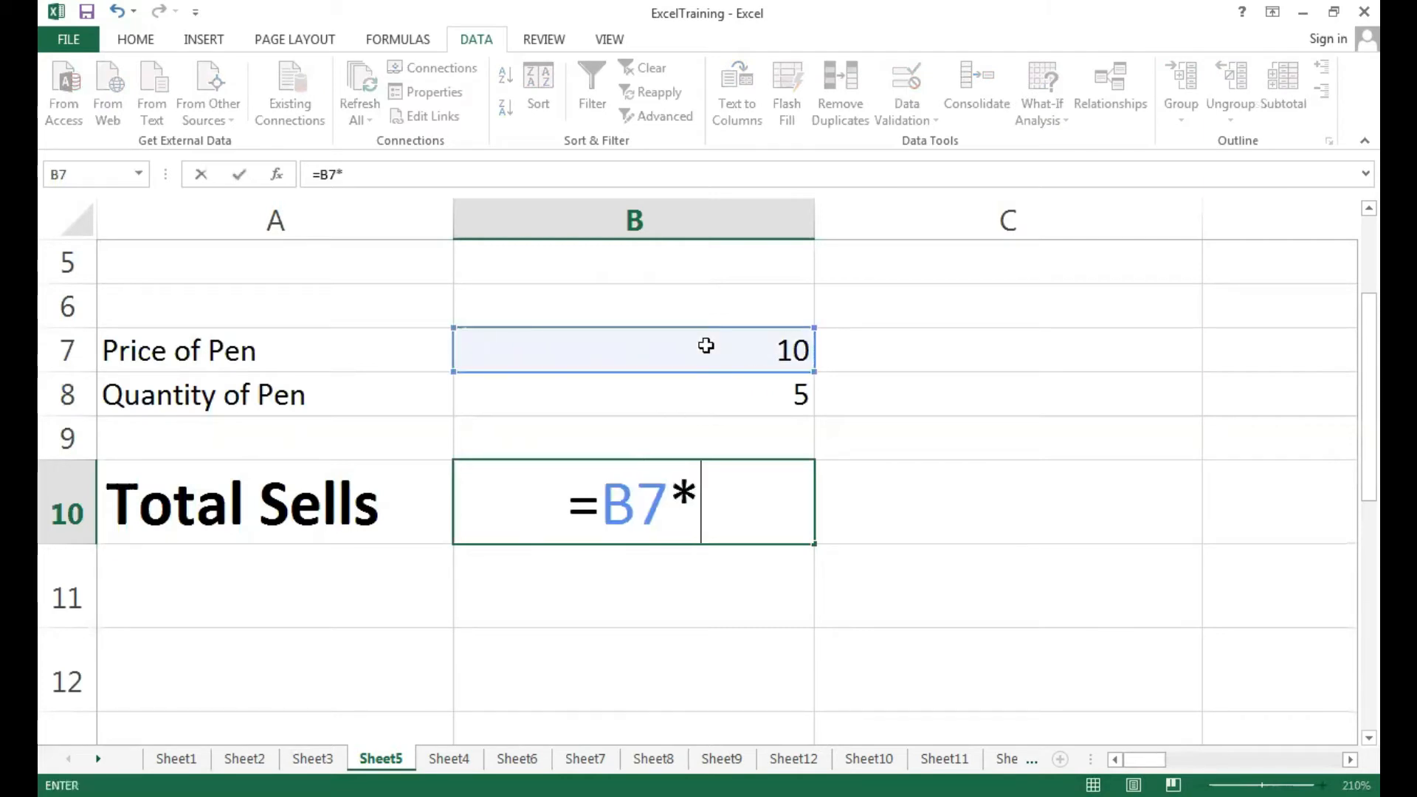
{"action": "left_click", "coordinate": [736, 399]}
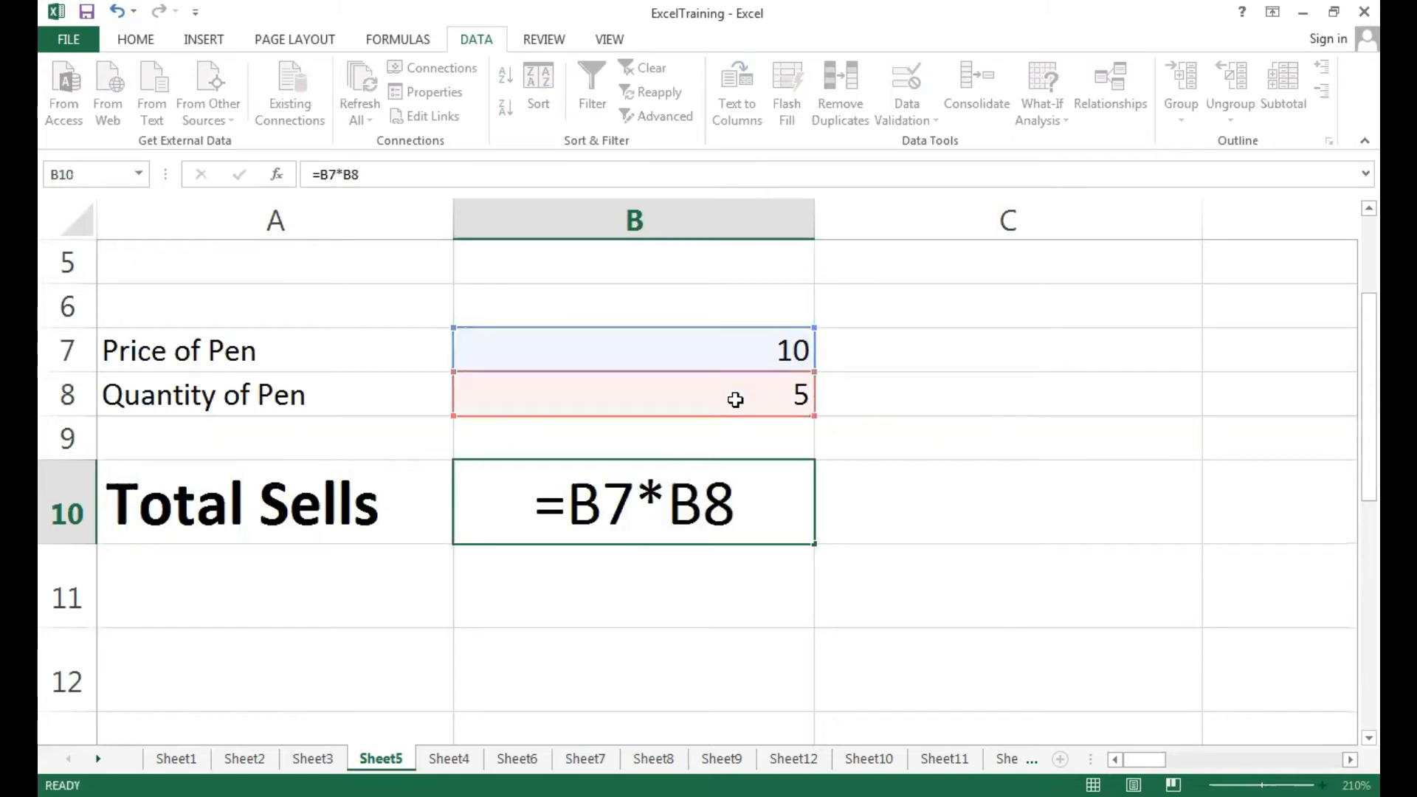
{"action": "key", "text": "Return"}
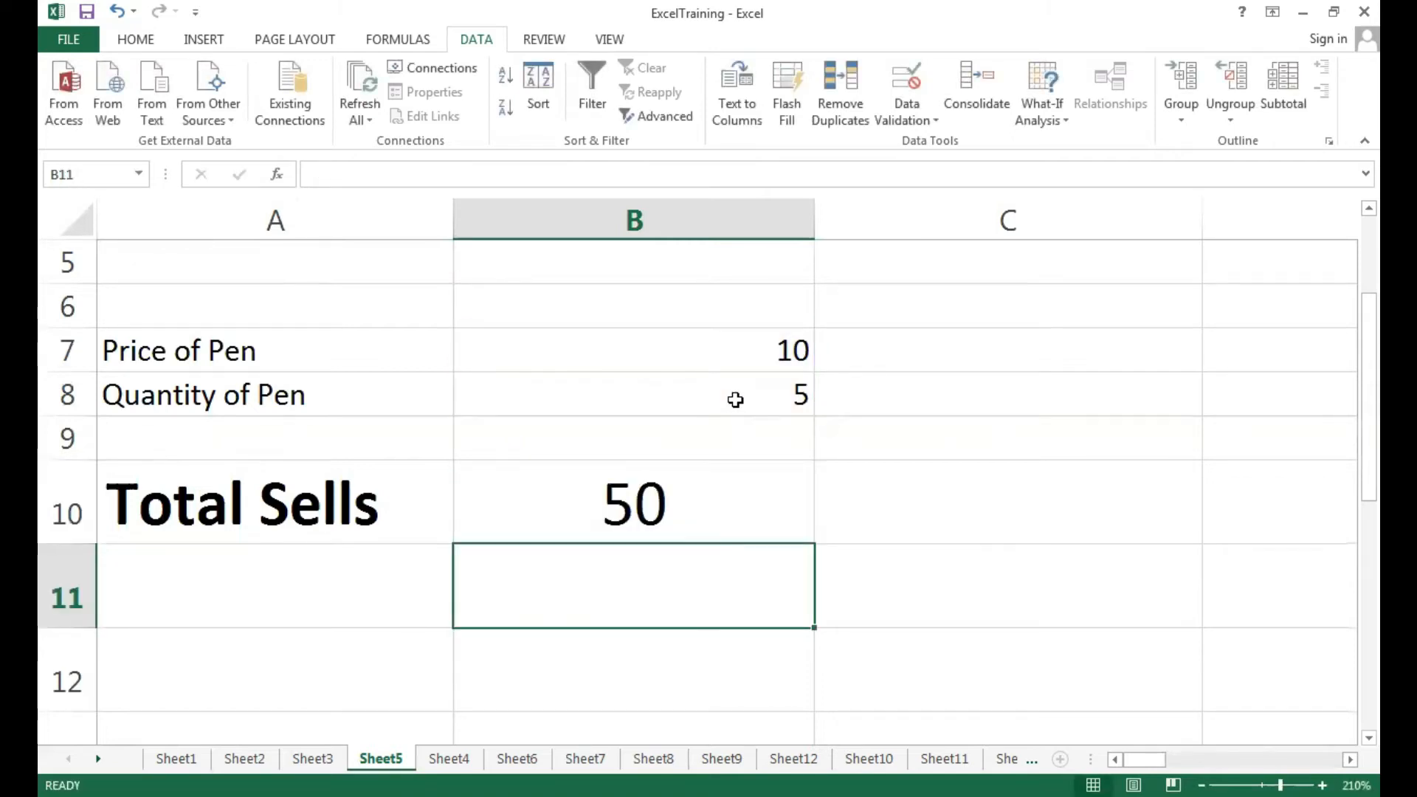
Start Goal Seek with the Total Sells formula cell B10 as the set cell.
{"action": "left_click", "coordinate": [716, 475]}
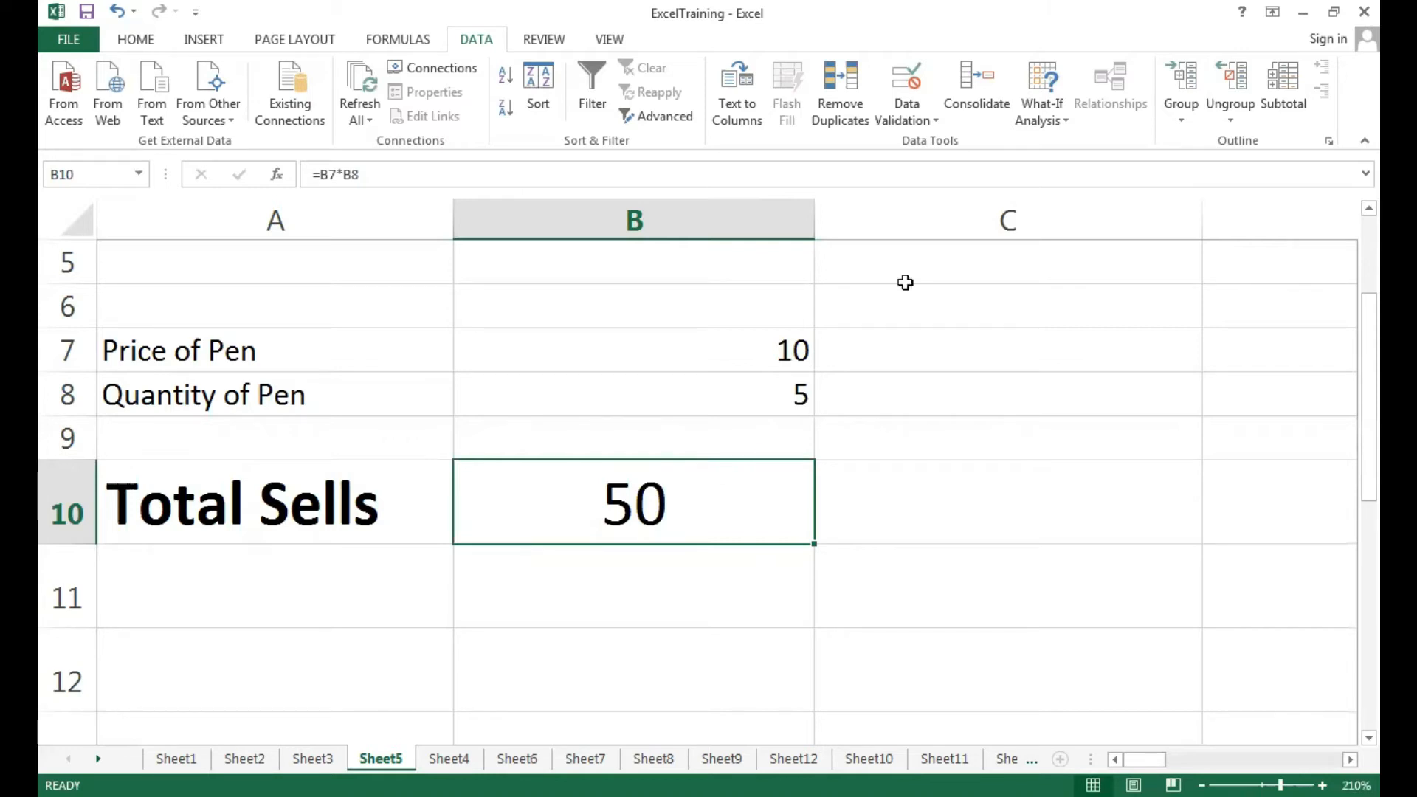
{"action": "left_click", "coordinate": [1063, 120]}
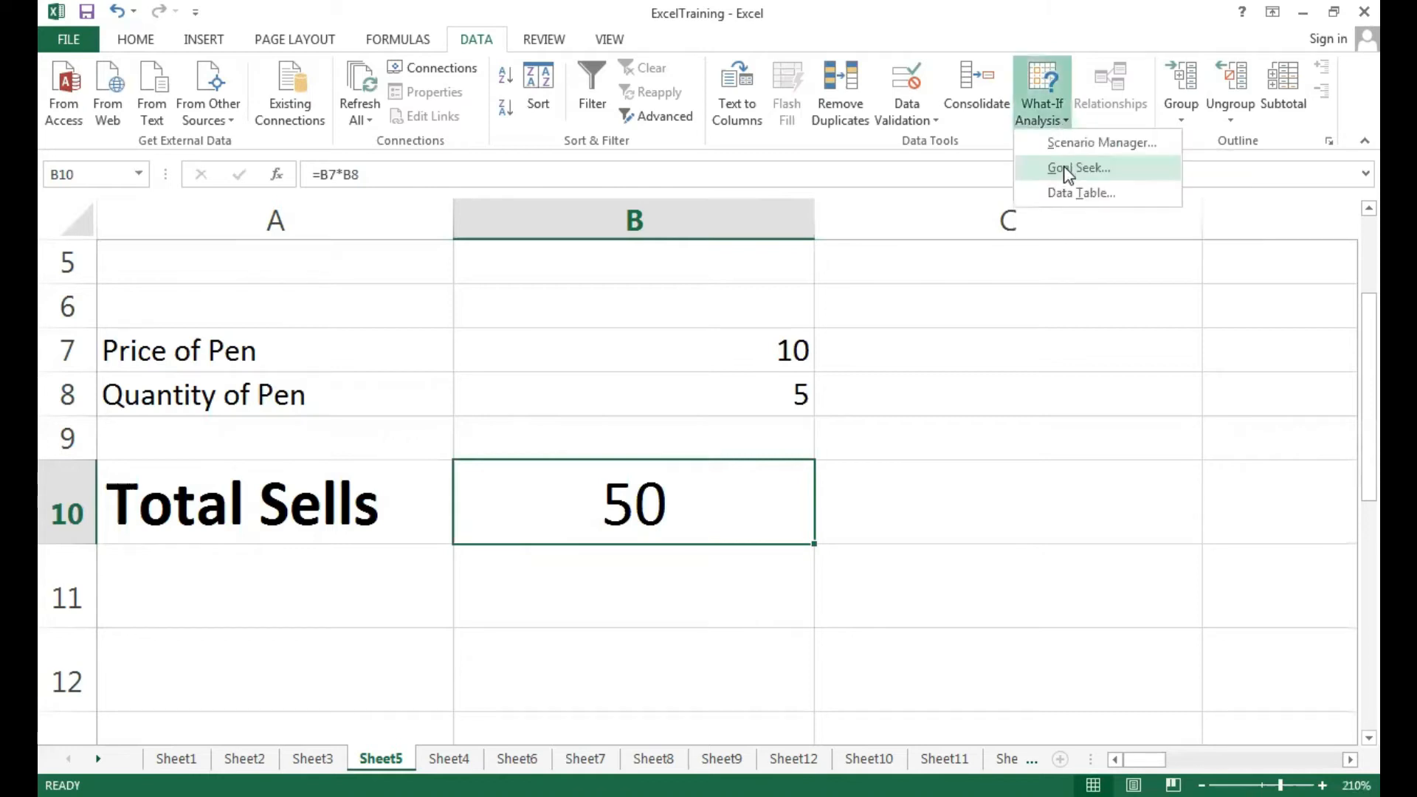
{"action": "left_click", "coordinate": [1067, 168]}
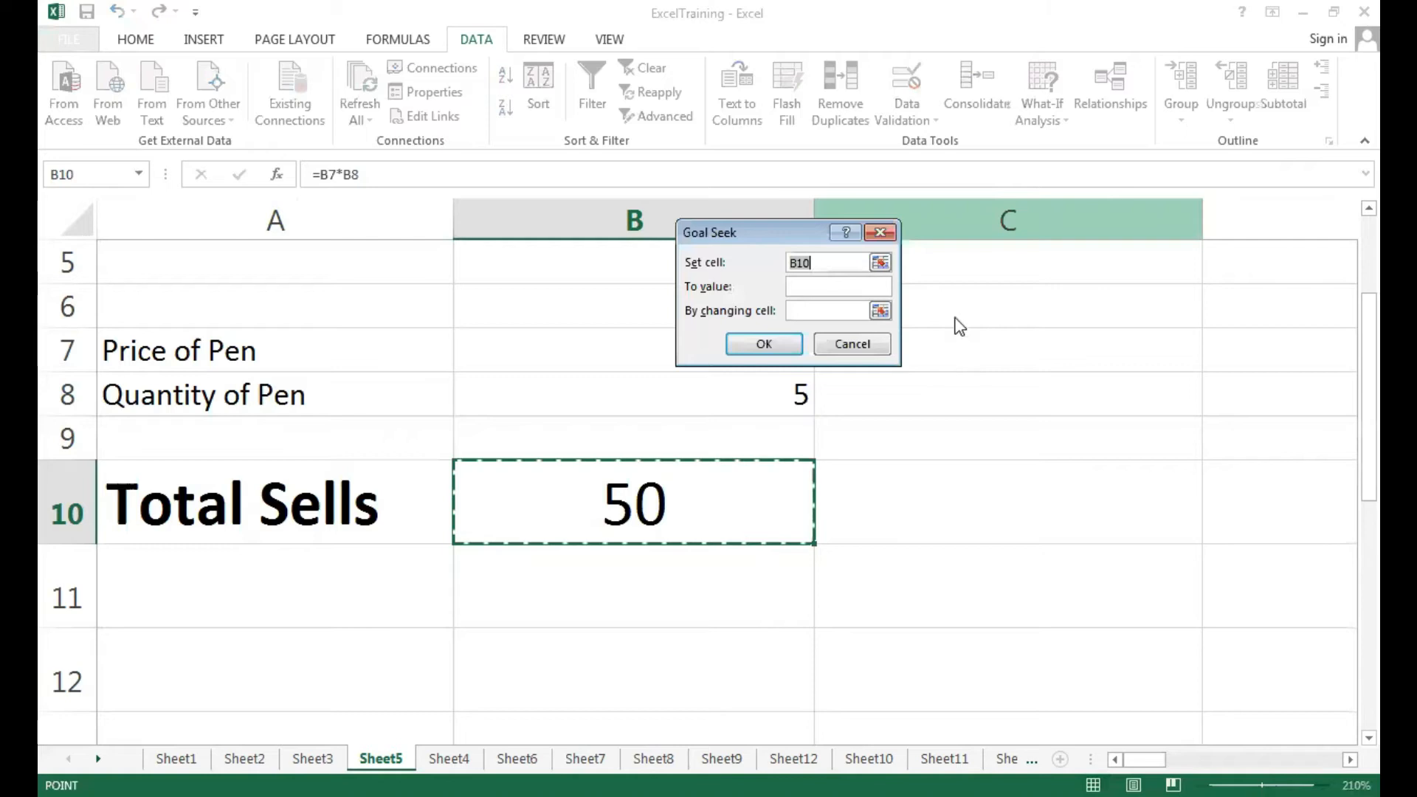
{"action": "left_click_drag", "start_coordinate": [766, 236], "coordinate": [955, 319]}
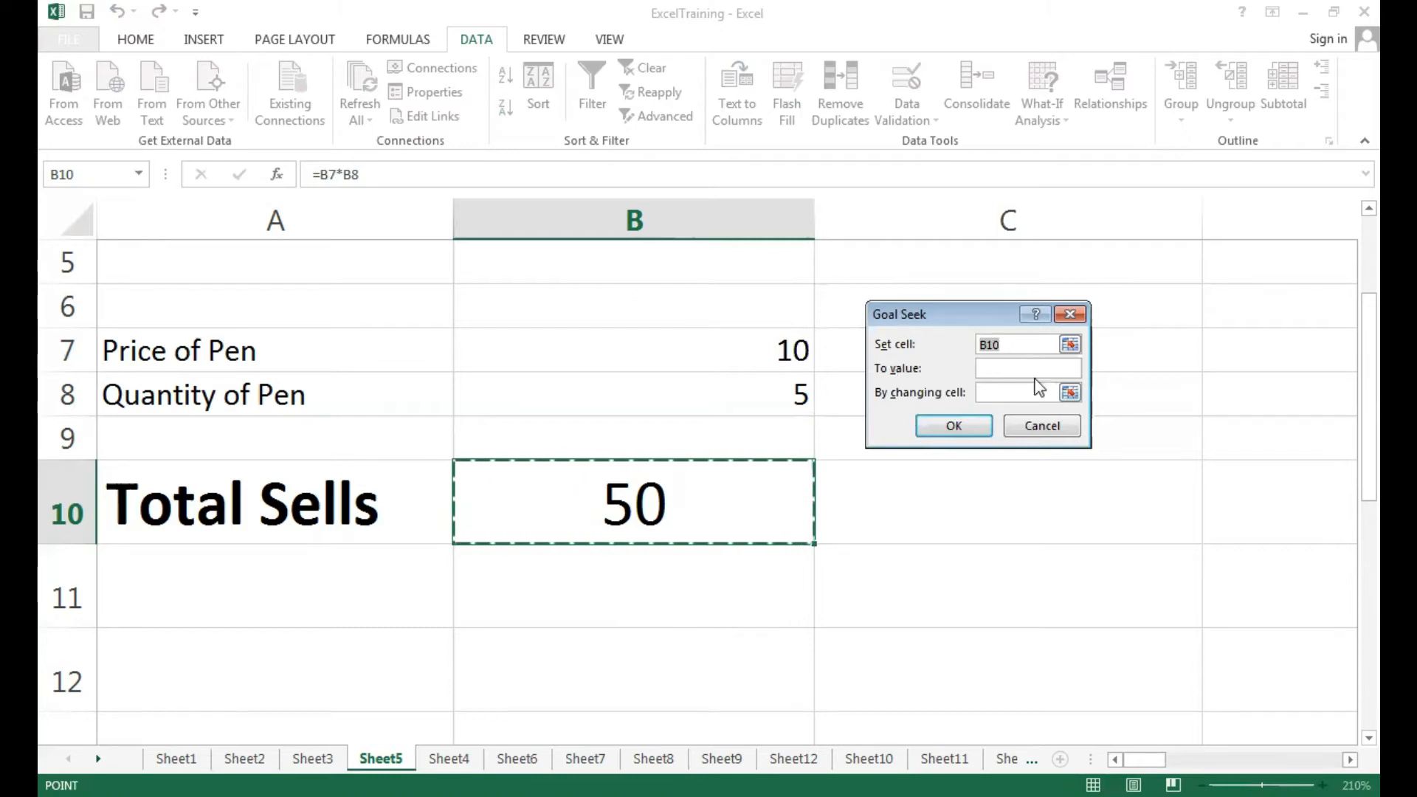
{"action": "left_click", "coordinate": [1007, 344]}
{"action": "left_click", "coordinate": [636, 517]}
Run Goal Seek to the value 5000 by changing the Quantity of Pen in B8, and accept the solution.
{"action": "left_click", "coordinate": [992, 372]}
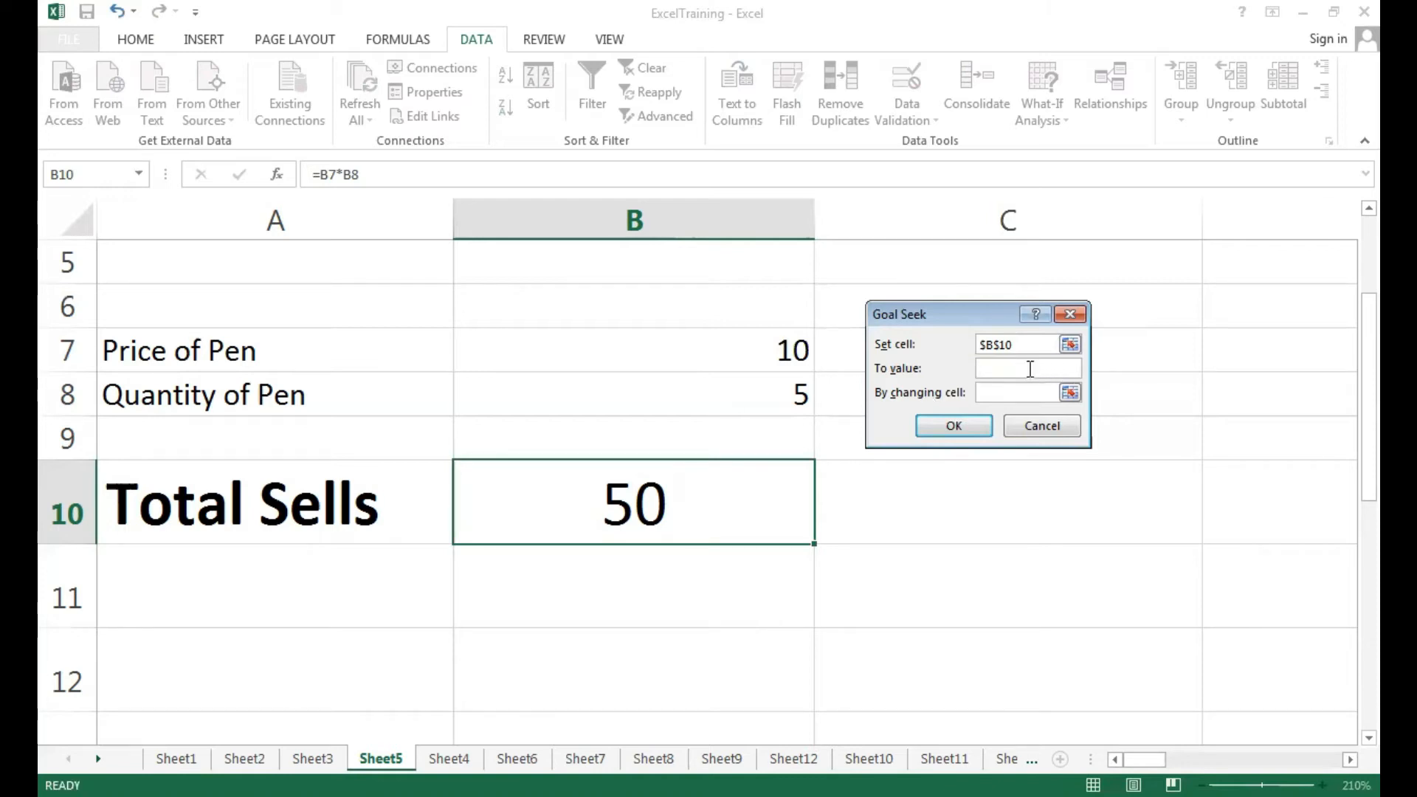
{"action": "type", "text": "5"}
{"action": "type", "text": "000"}
{"action": "left_click", "coordinate": [1022, 397]}
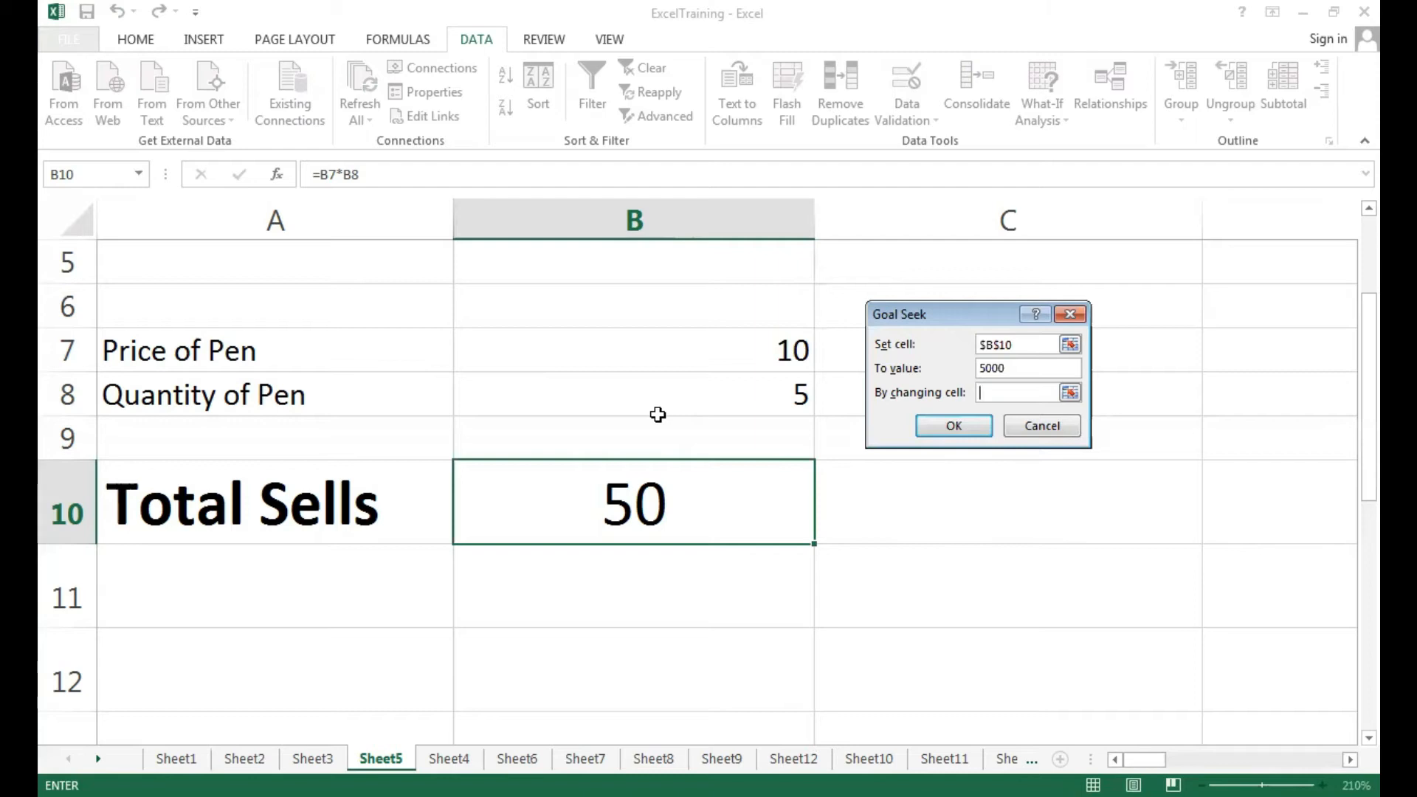
{"action": "left_click", "coordinate": [712, 401]}
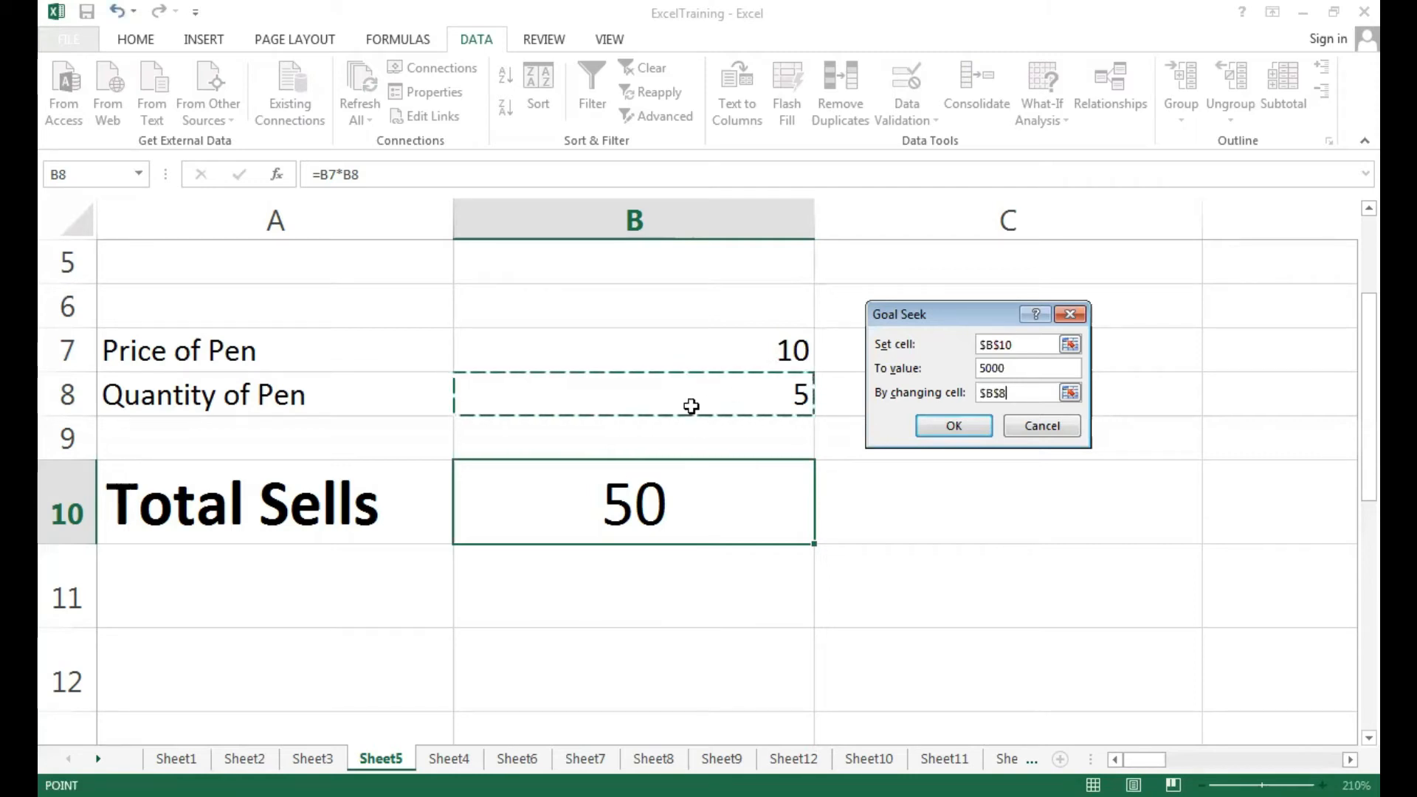
{"action": "left_click", "coordinate": [955, 428]}
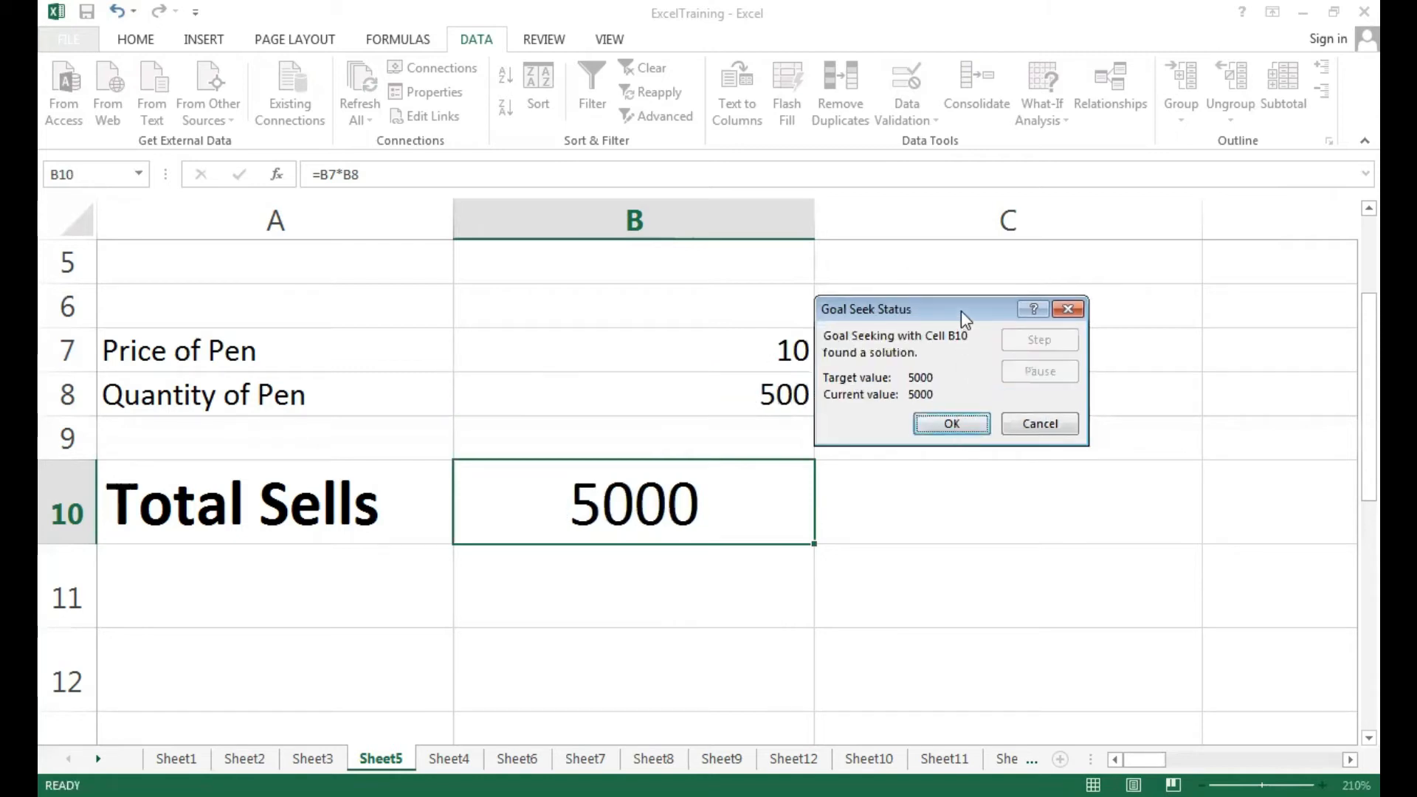
{"action": "left_click_drag", "start_coordinate": [988, 306], "coordinate": [1014, 301]}
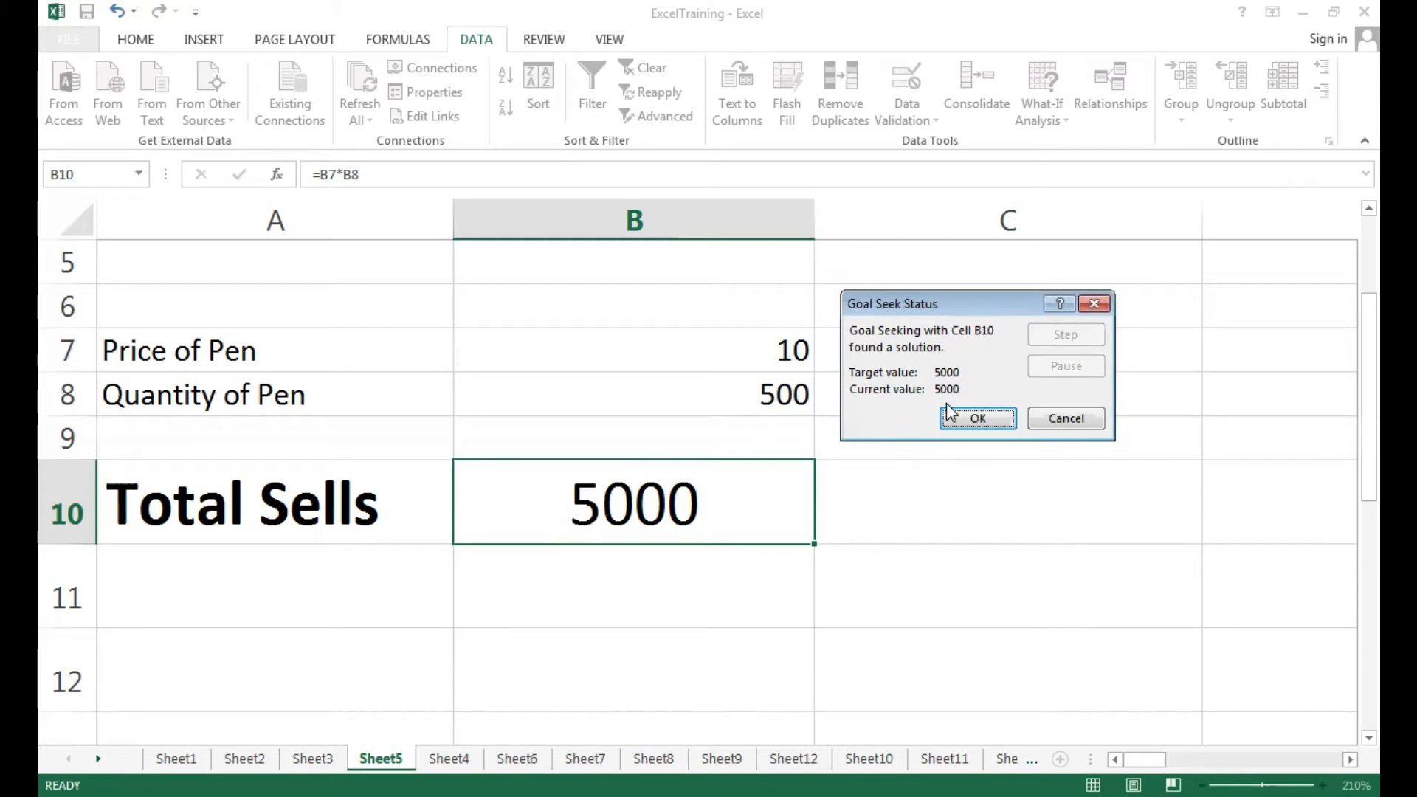
{"action": "left_click", "coordinate": [971, 414]}
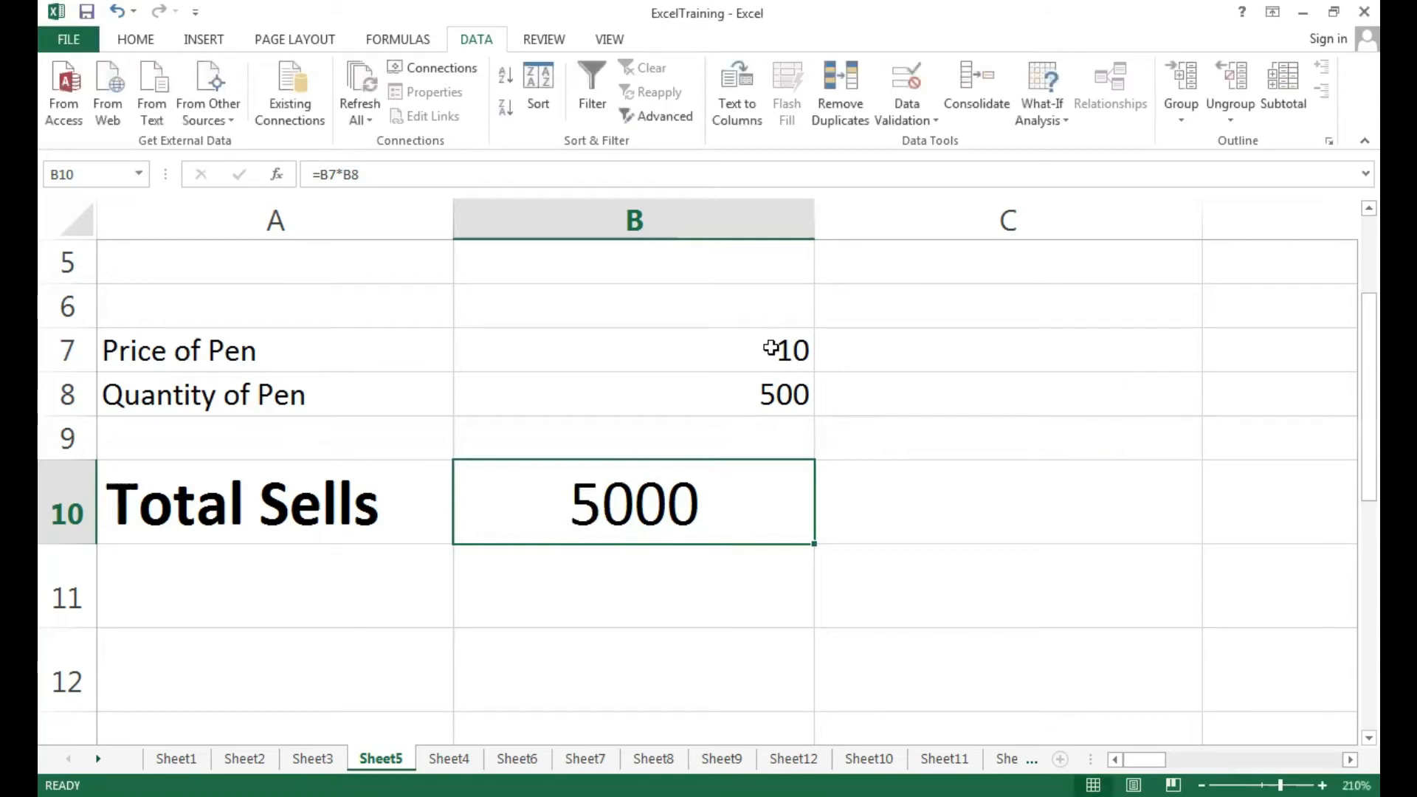
Set the Quantity of Pen in B8 back to 5.
{"action": "left_click", "coordinate": [760, 397]}
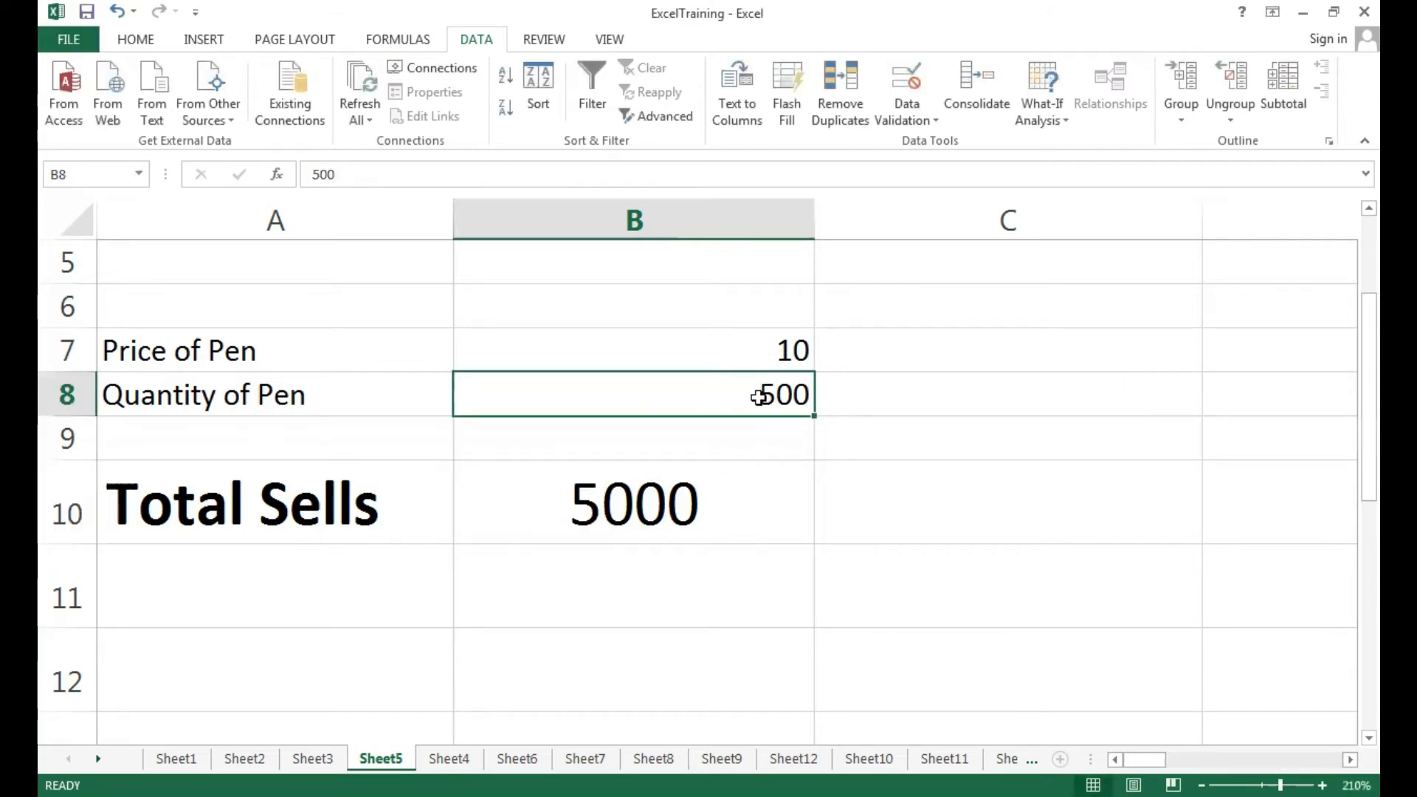
{"action": "type", "text": "5"}
{"action": "left_click", "coordinate": [1021, 419]}
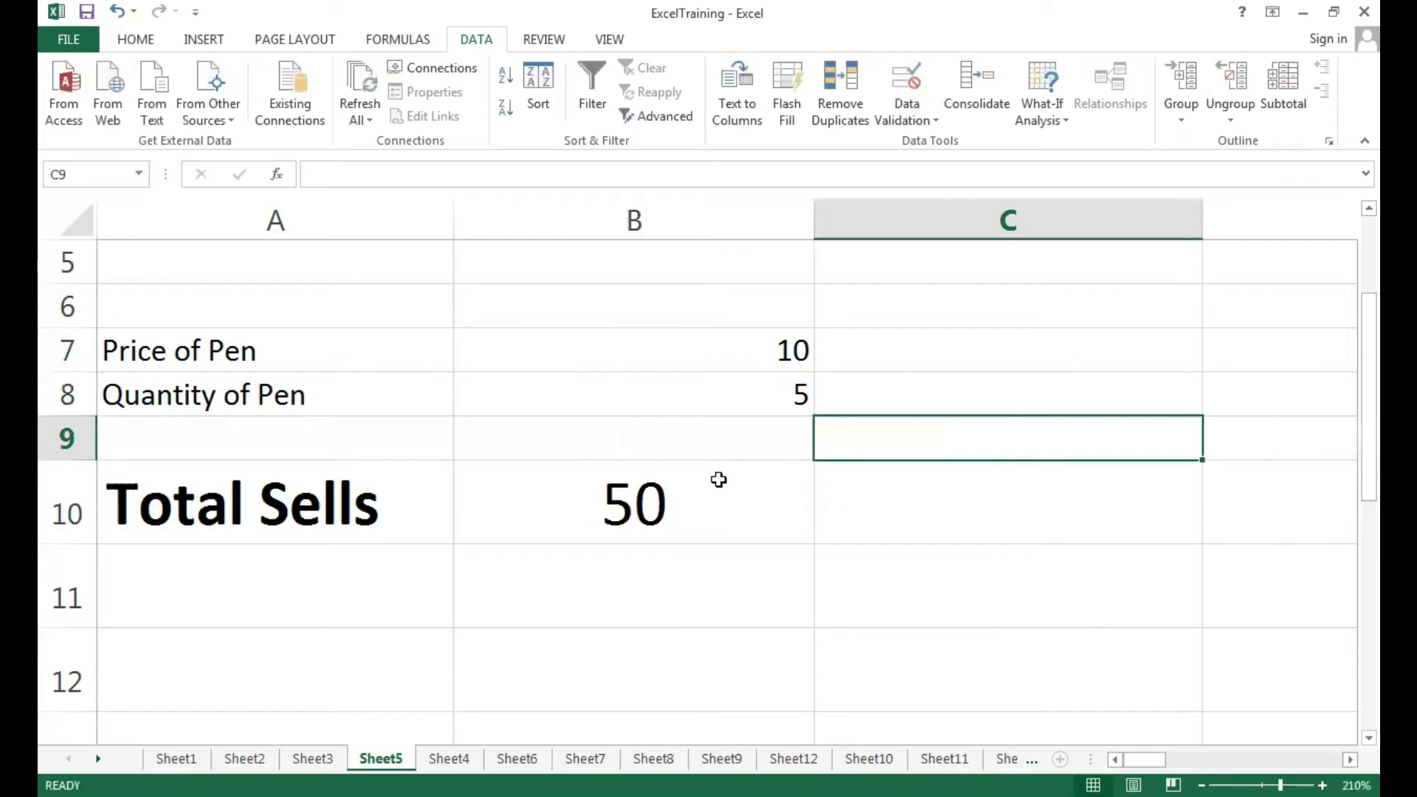
Run Goal Seek on B10 to the value 5000 by changing the Price of Pen in B7, and accept the solution.
{"action": "left_click", "coordinate": [669, 480]}
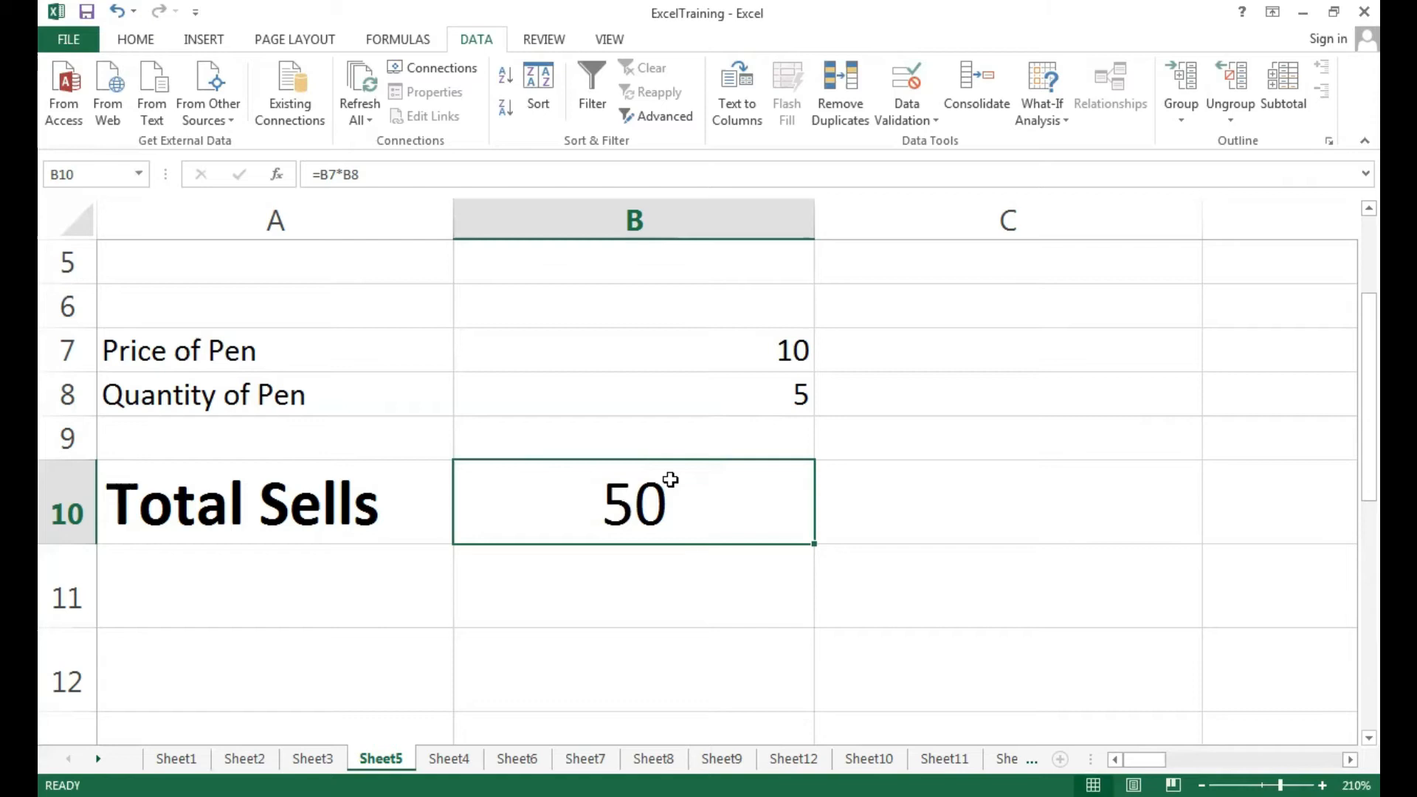
{"action": "left_click", "coordinate": [1062, 120]}
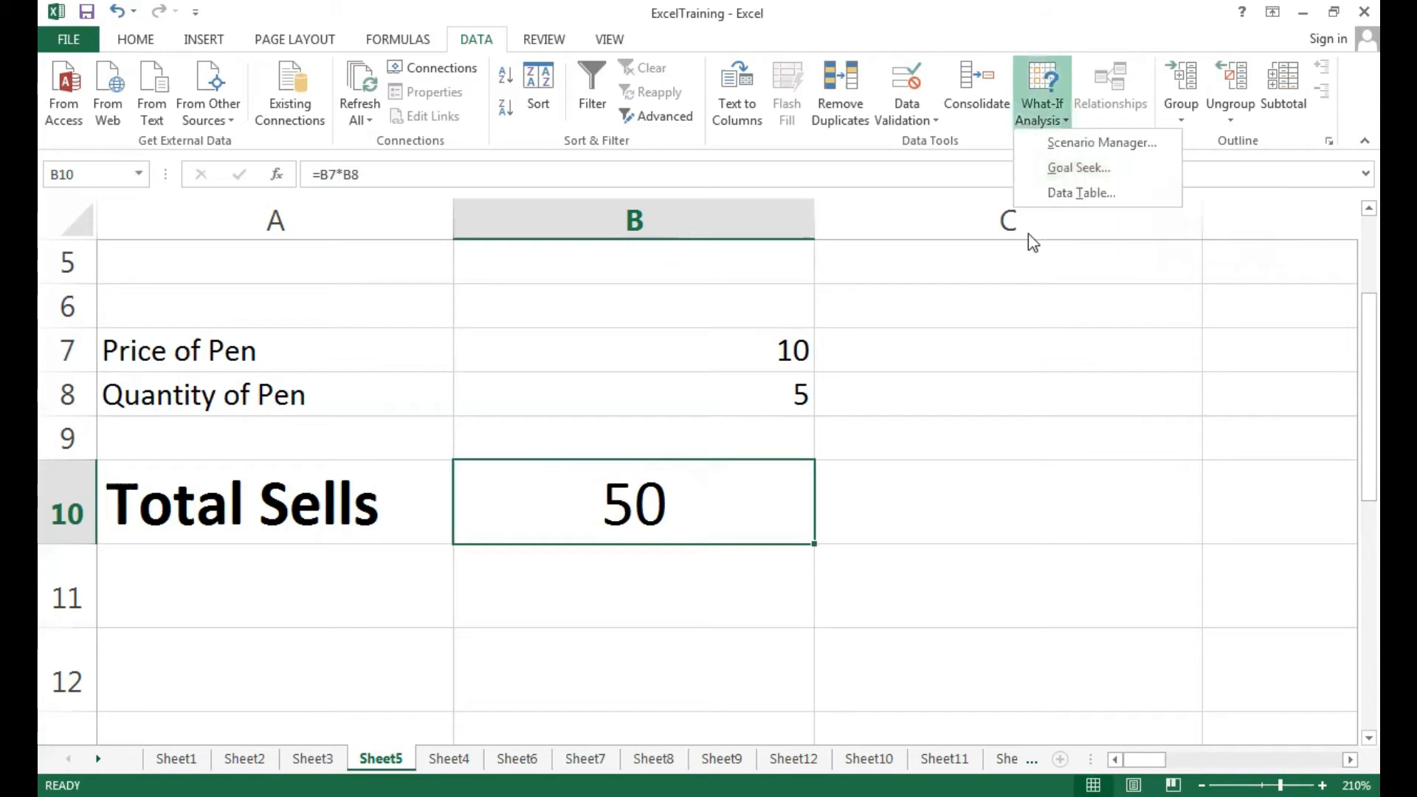
{"action": "left_click", "coordinate": [1075, 168]}
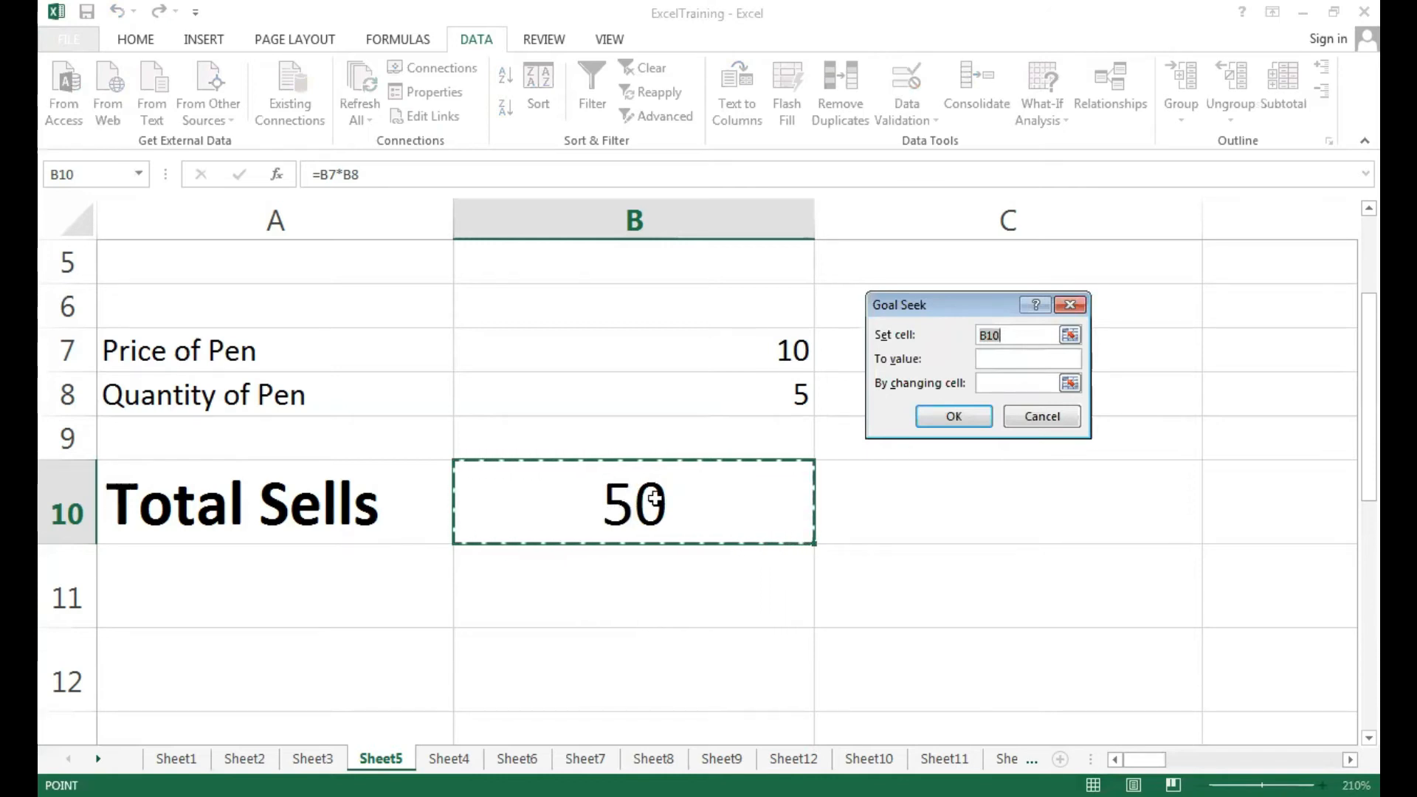
{"action": "left_click", "coordinate": [989, 358]}
{"action": "type", "text": "5000"}
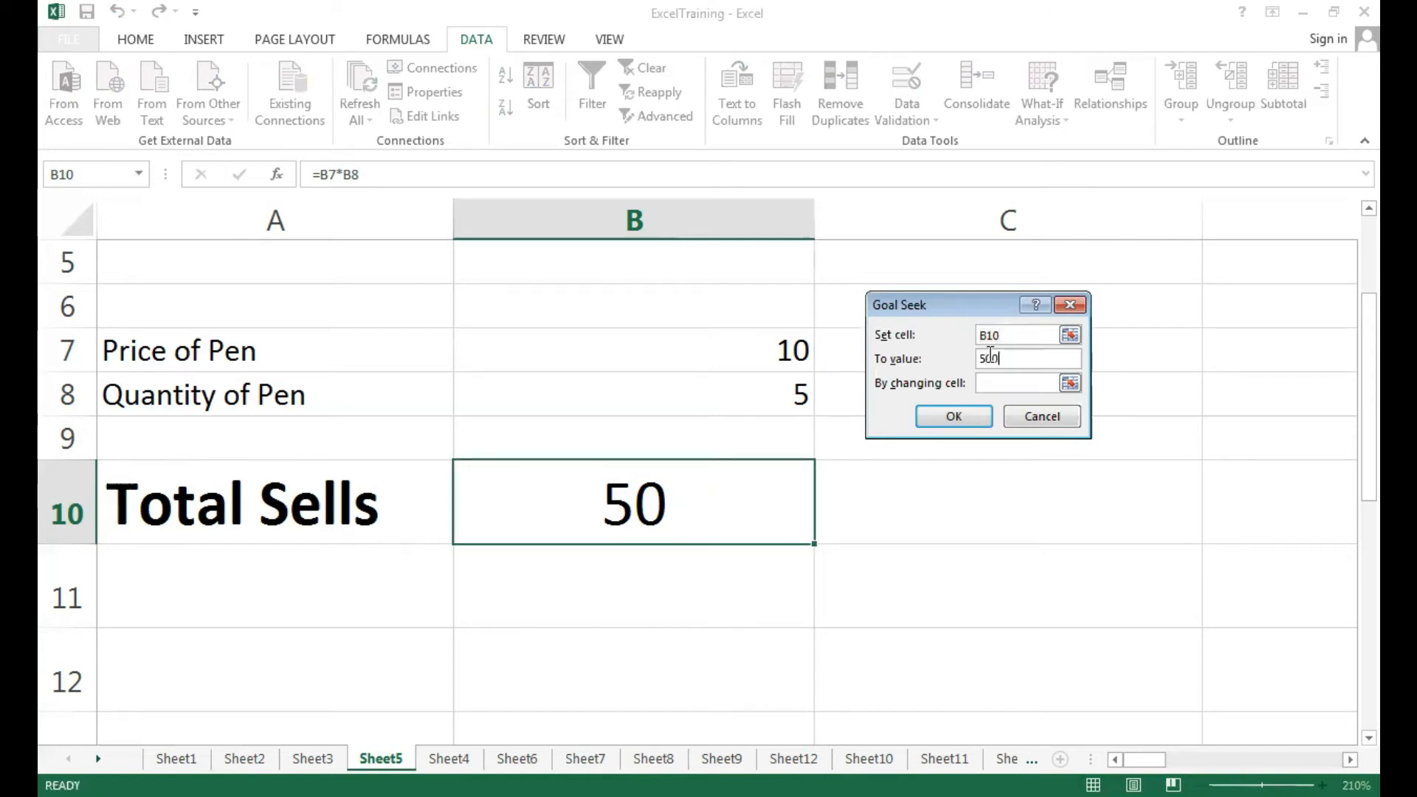
{"action": "left_click", "coordinate": [1017, 383]}
{"action": "left_click", "coordinate": [743, 352]}
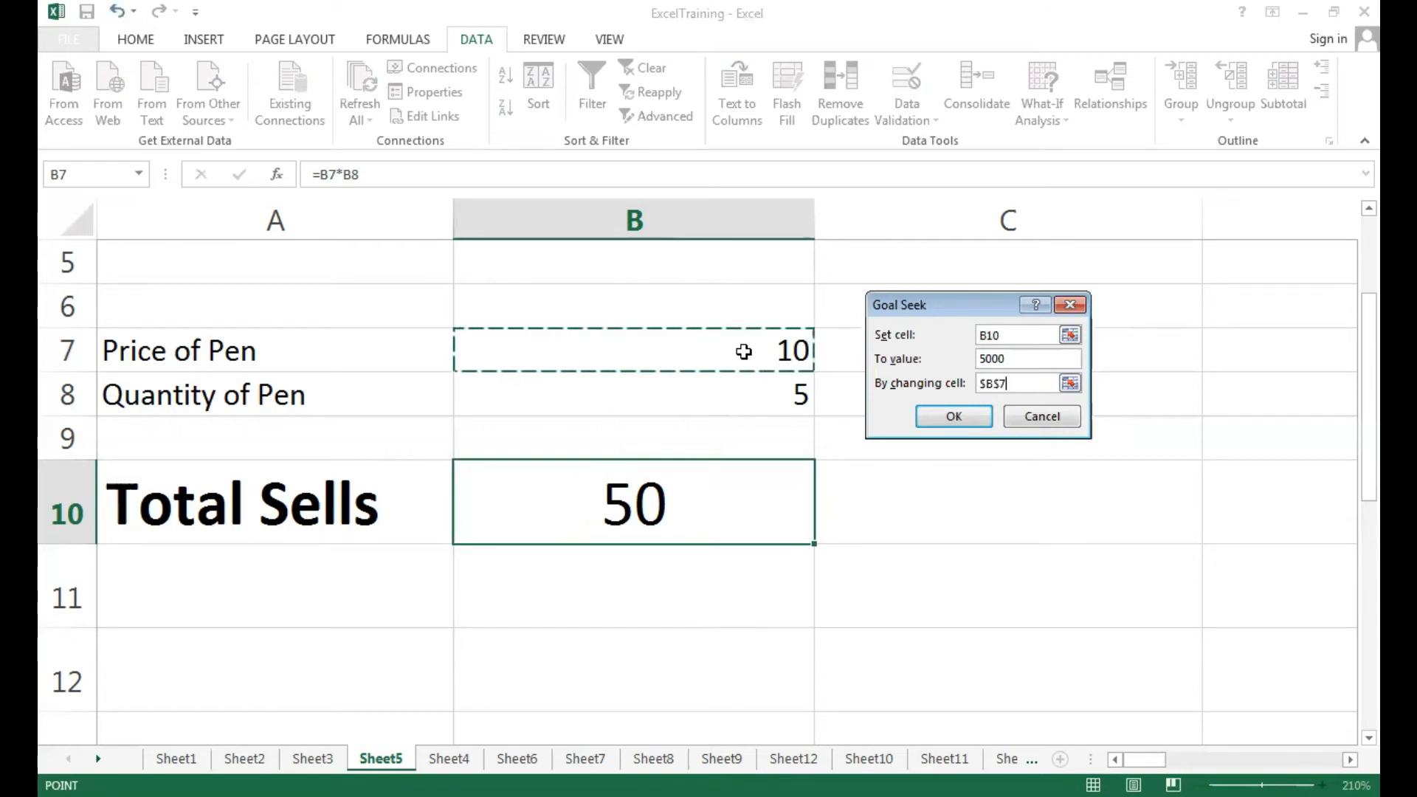
{"action": "left_click", "coordinate": [961, 418]}
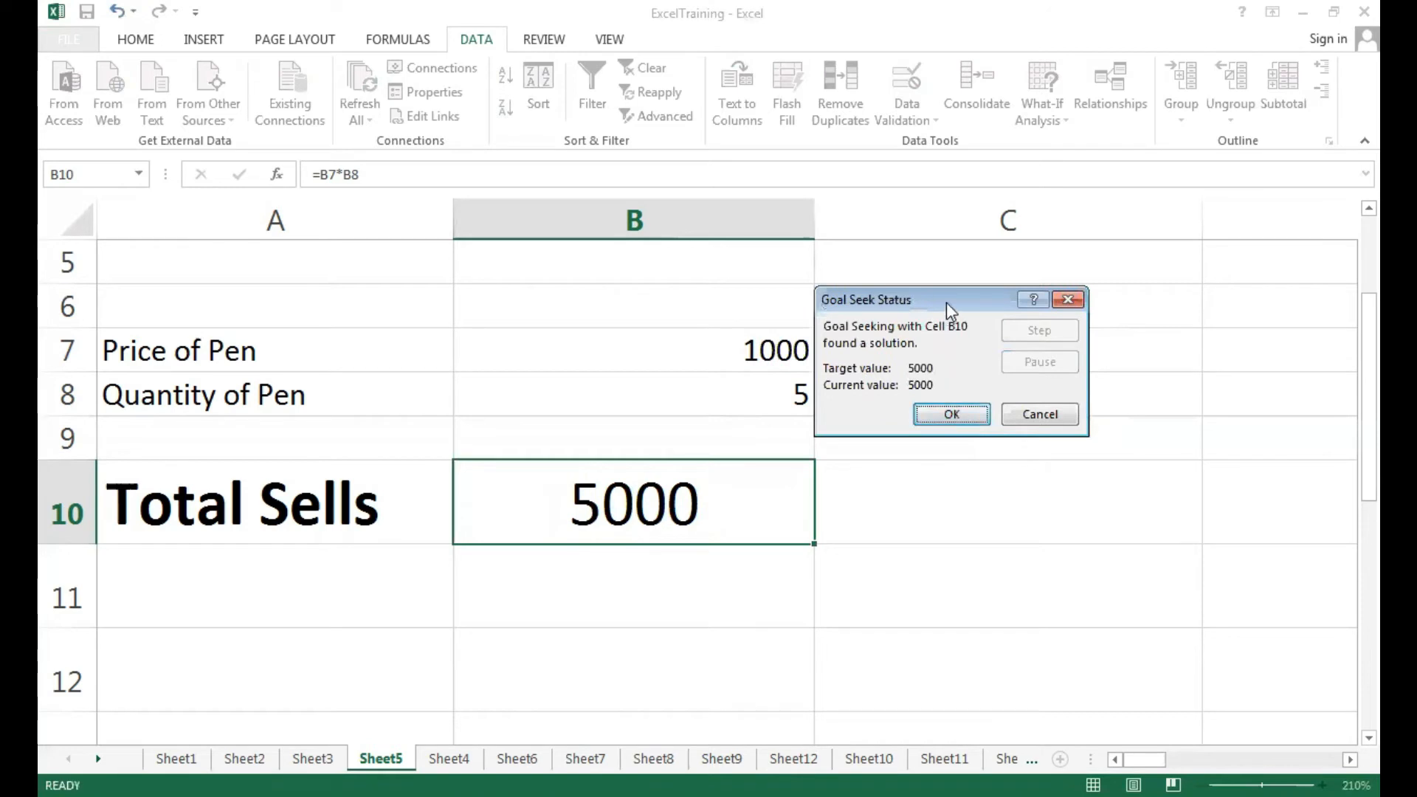
{"action": "left_click_drag", "start_coordinate": [1011, 307], "coordinate": [1075, 311]}
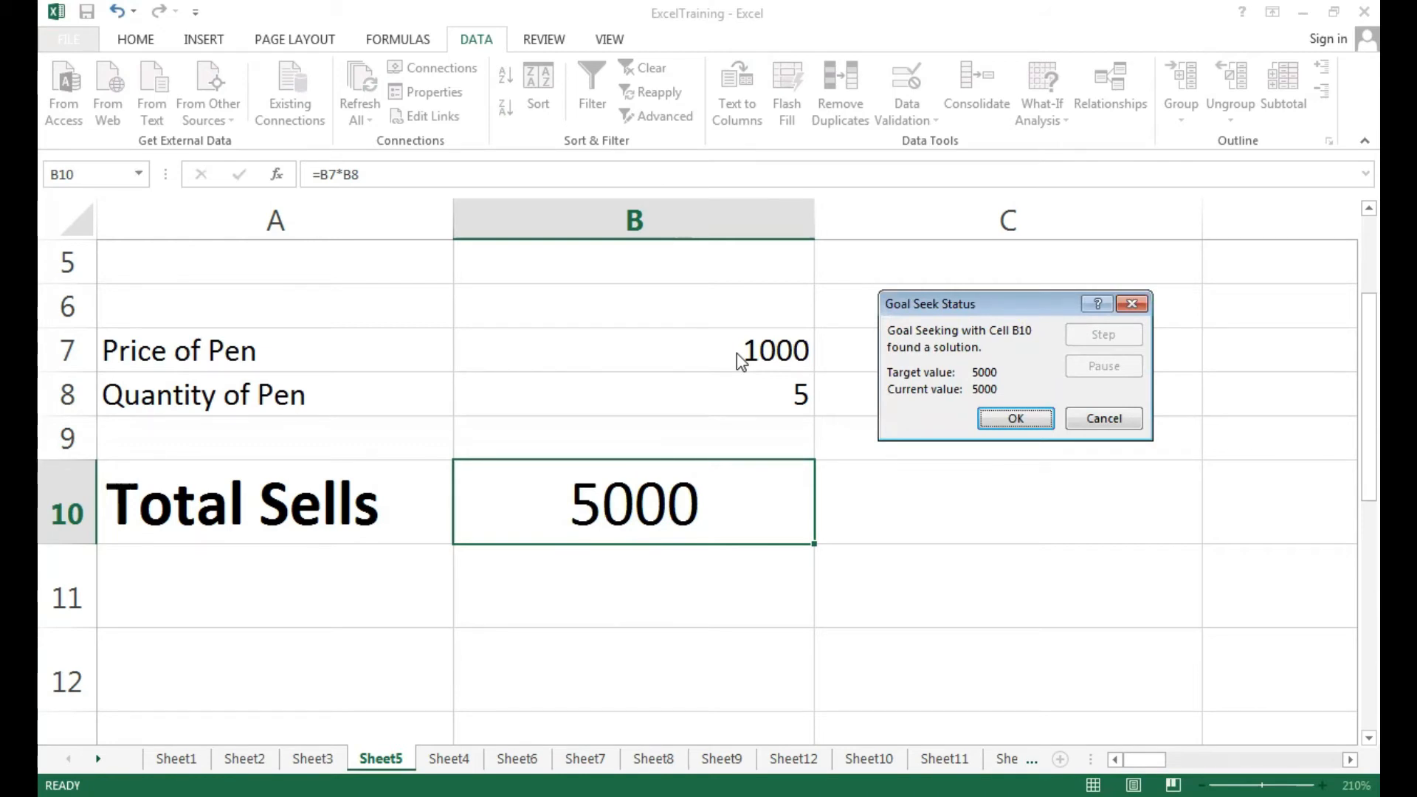
{"action": "left_click", "coordinate": [1029, 419]}
{"action": "left_click", "coordinate": [1053, 129]}
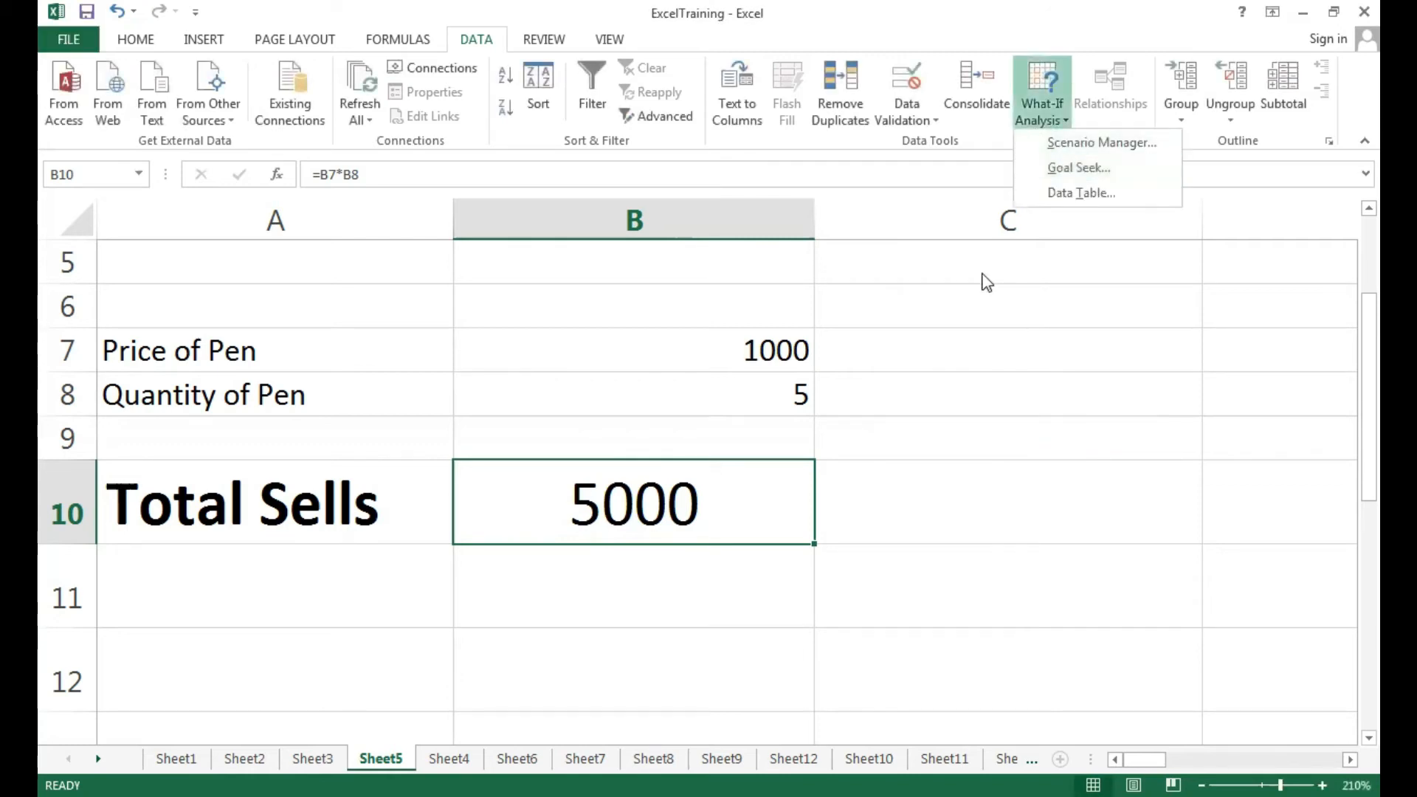
{"action": "left_click", "coordinate": [890, 318]}
{"action": "left_click", "coordinate": [777, 345]}
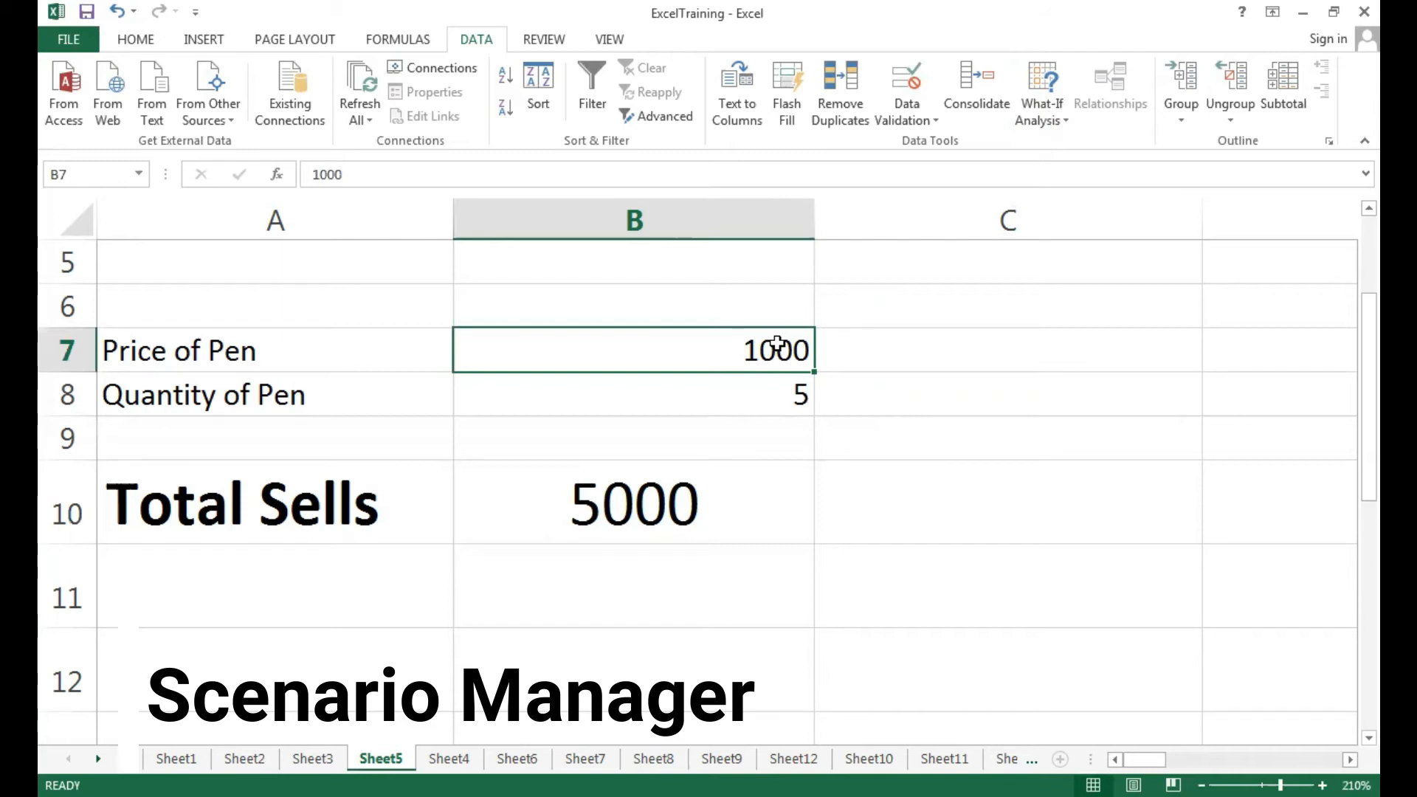
Add a scenario named TotalSell for changing cells B7:B10 of the pen table, storing the existing cell values, and close the Scenario Manager.
{"action": "left_click_drag", "start_coordinate": [352, 332], "coordinate": [671, 490]}
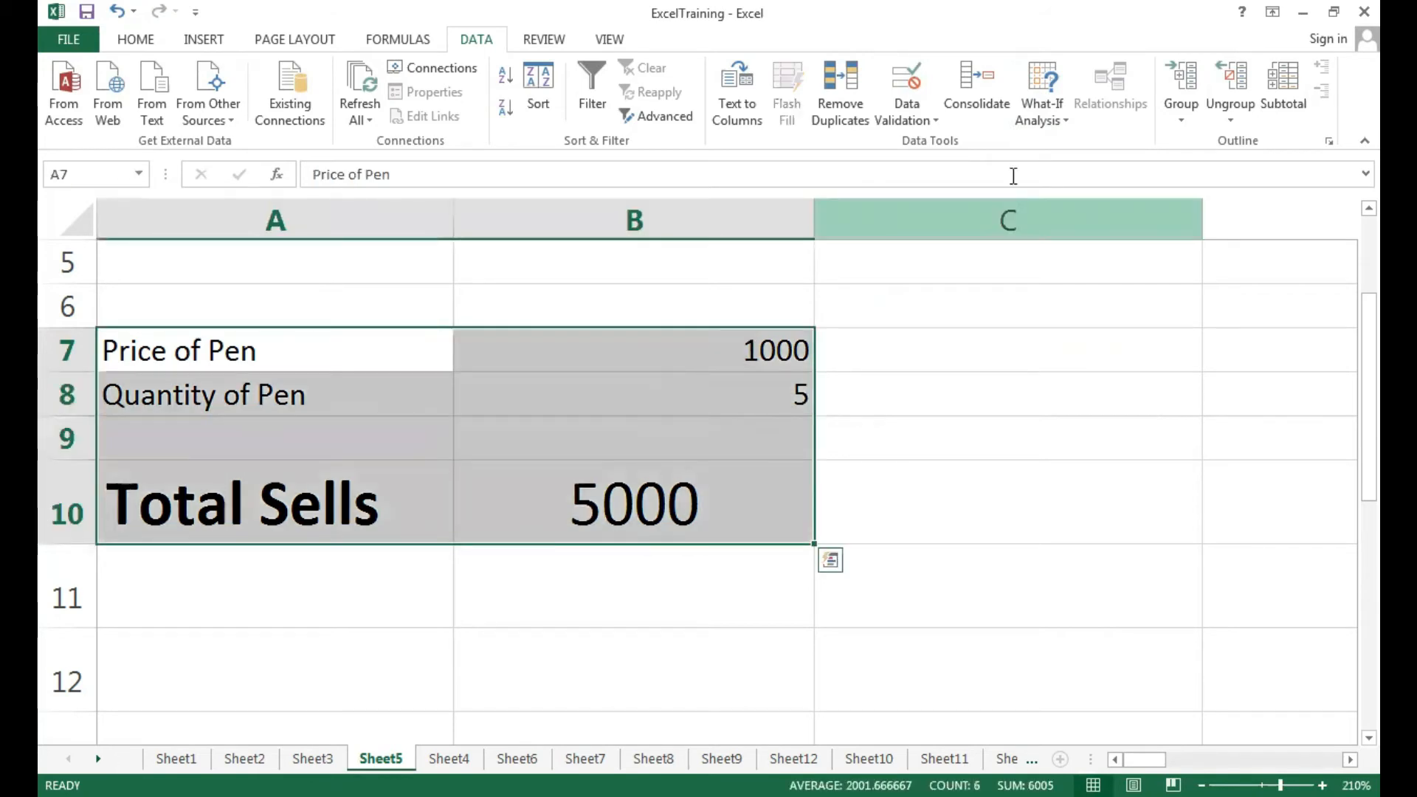
{"action": "left_click", "coordinate": [1061, 131]}
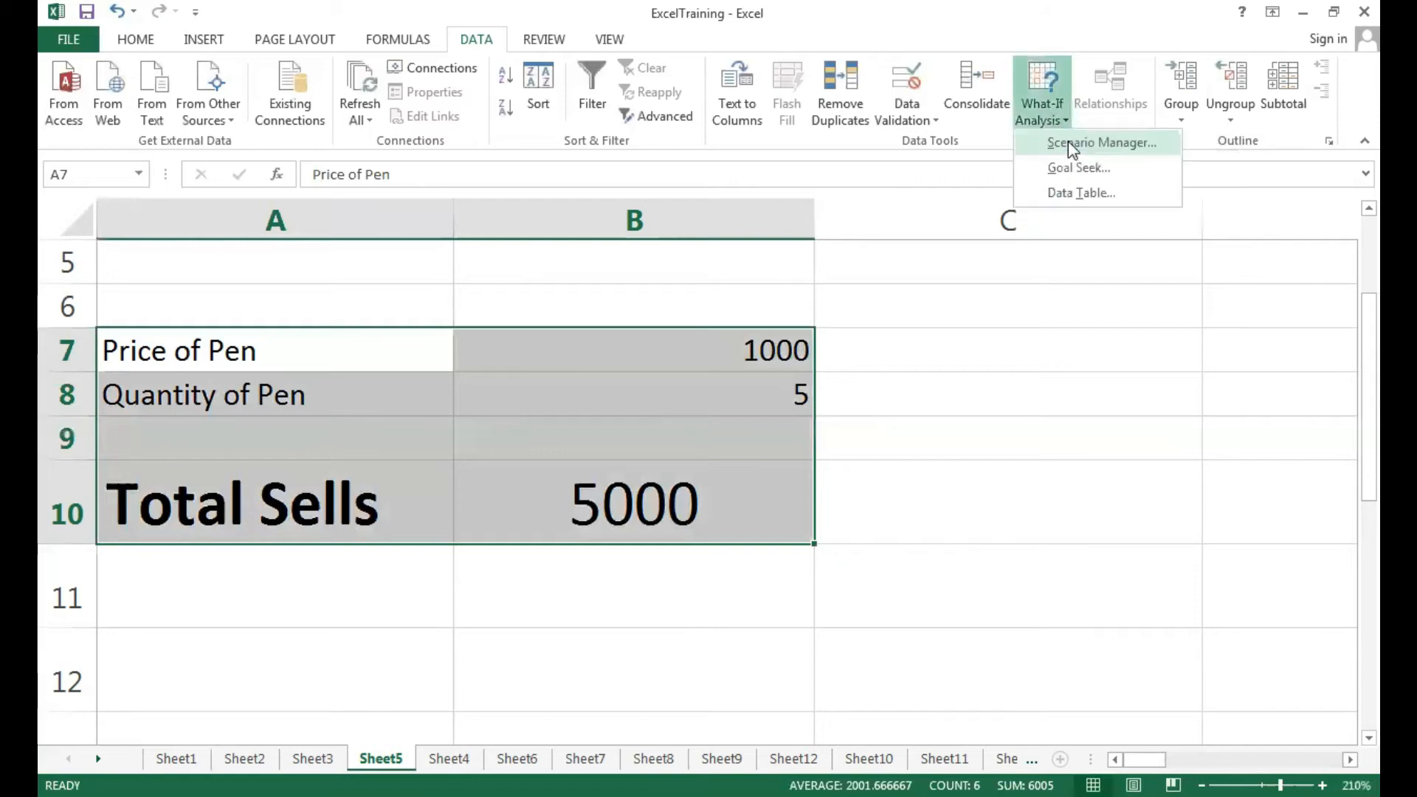
{"action": "left_click", "coordinate": [1072, 146]}
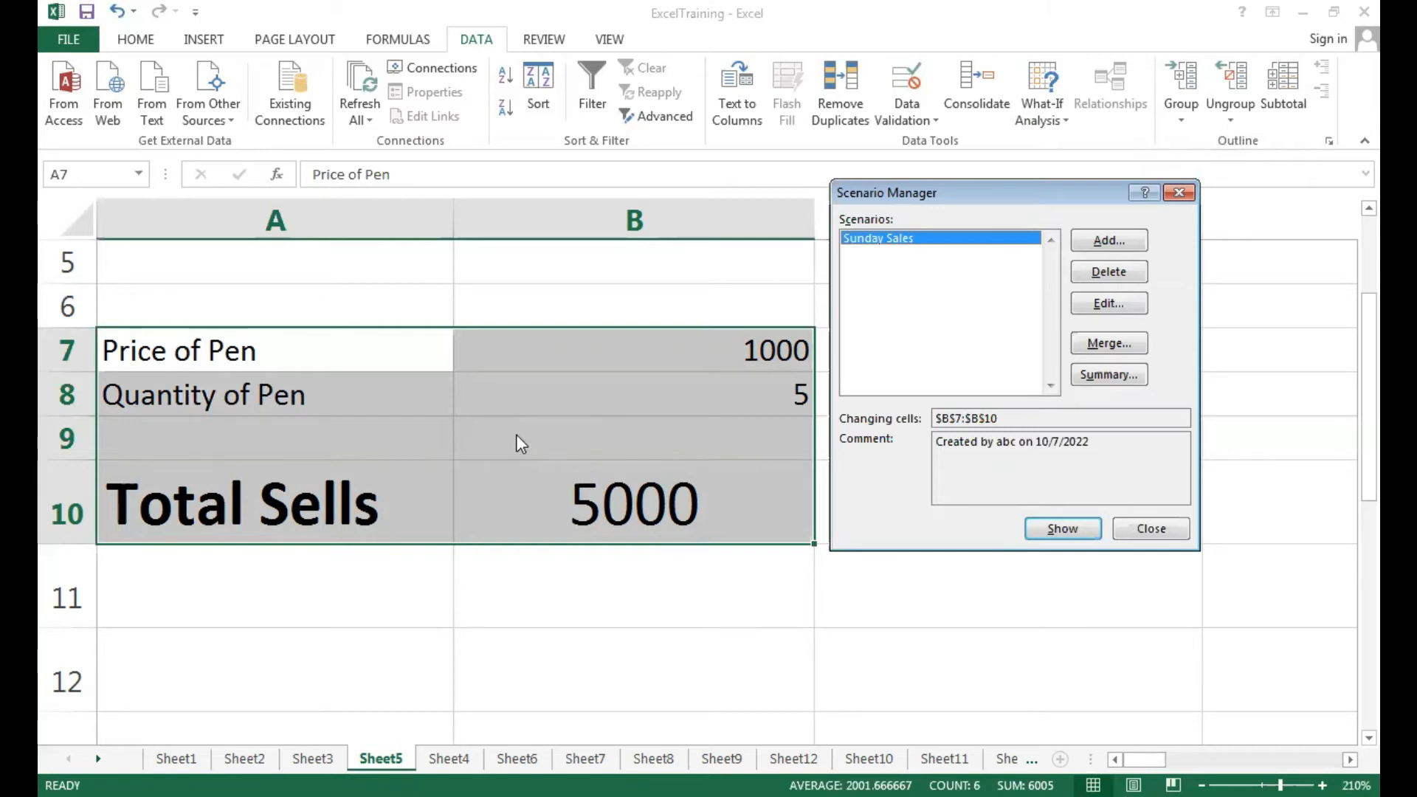
{"action": "left_click", "coordinate": [1110, 241]}
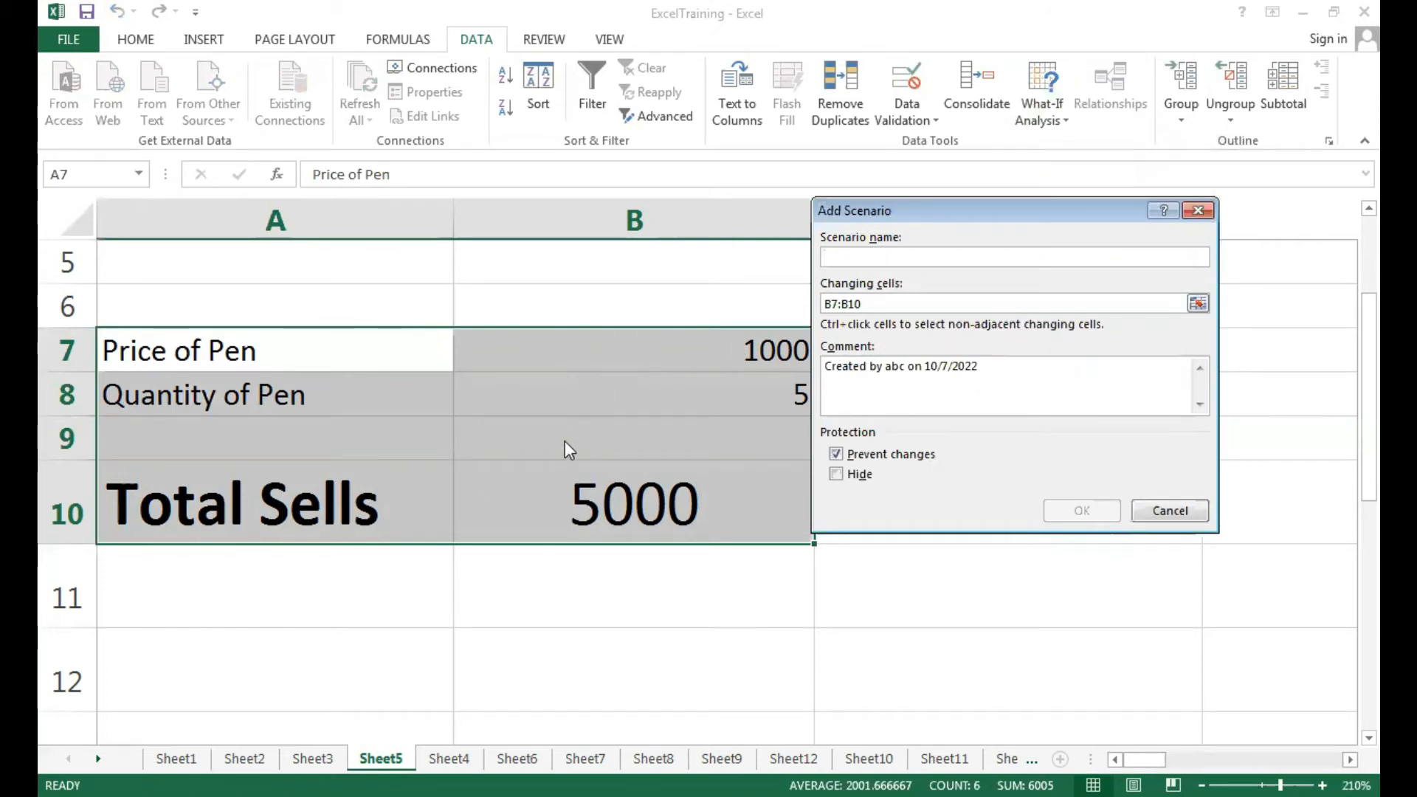
{"action": "type", "text": "T"}
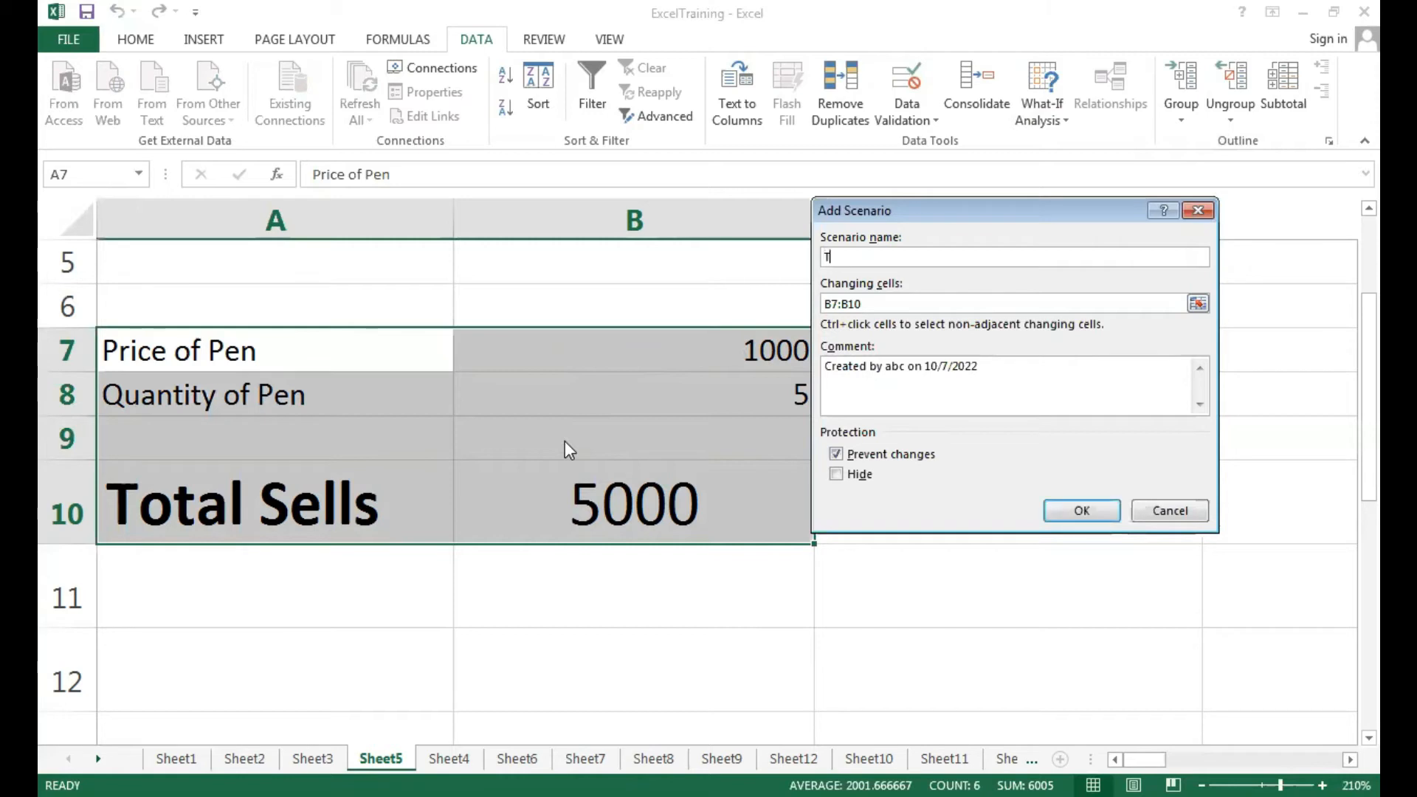
{"action": "type", "text": "otalSell"}
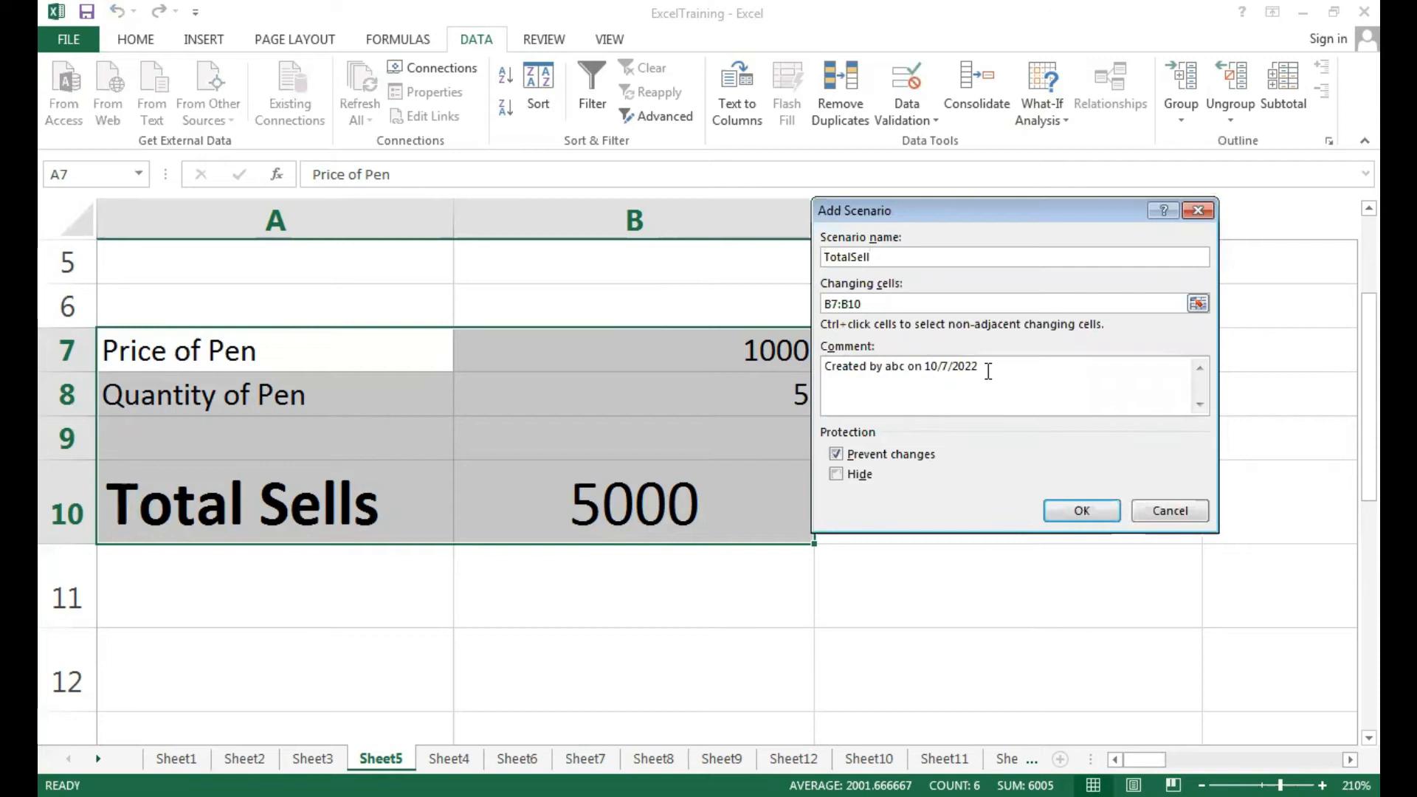
{"action": "left_click", "coordinate": [1079, 513]}
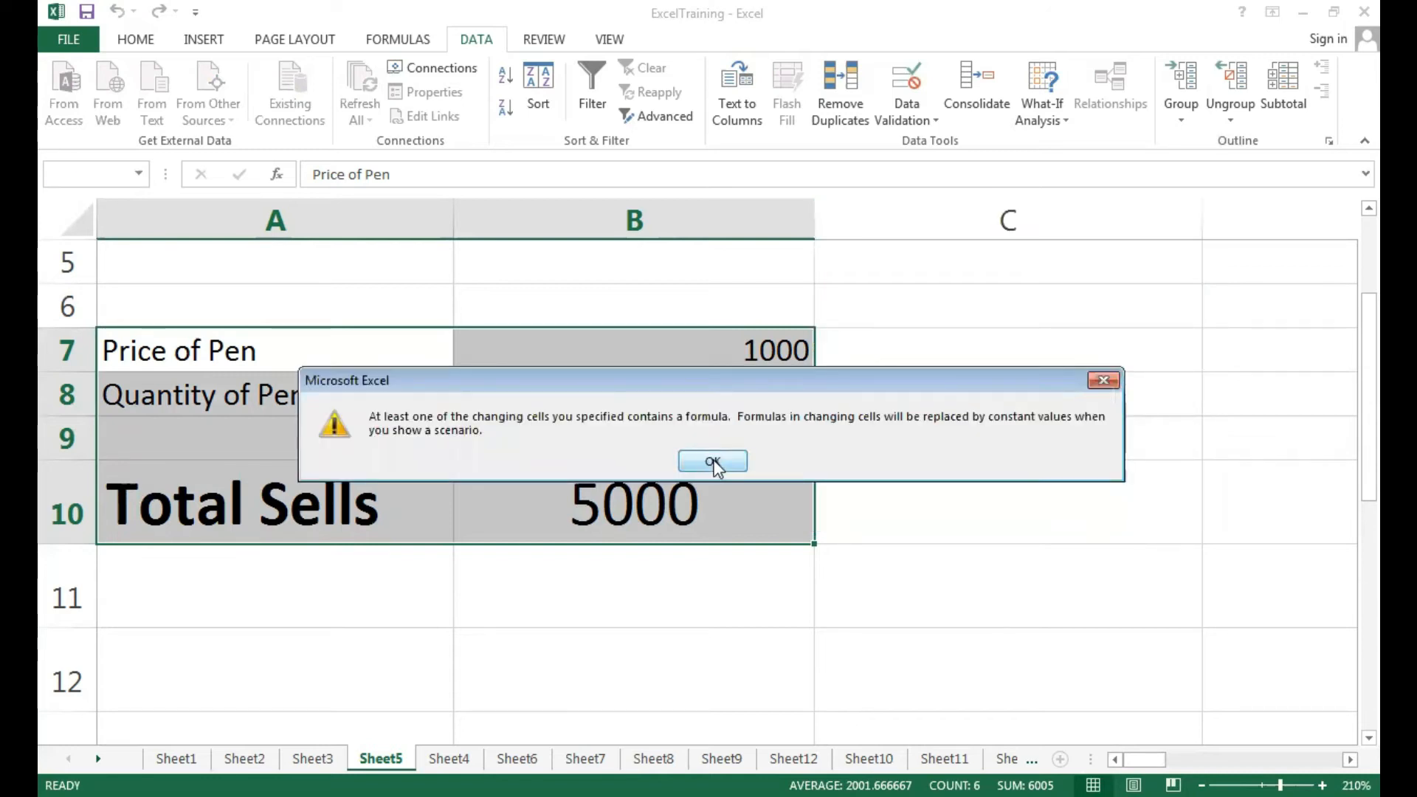
{"action": "left_click", "coordinate": [714, 463]}
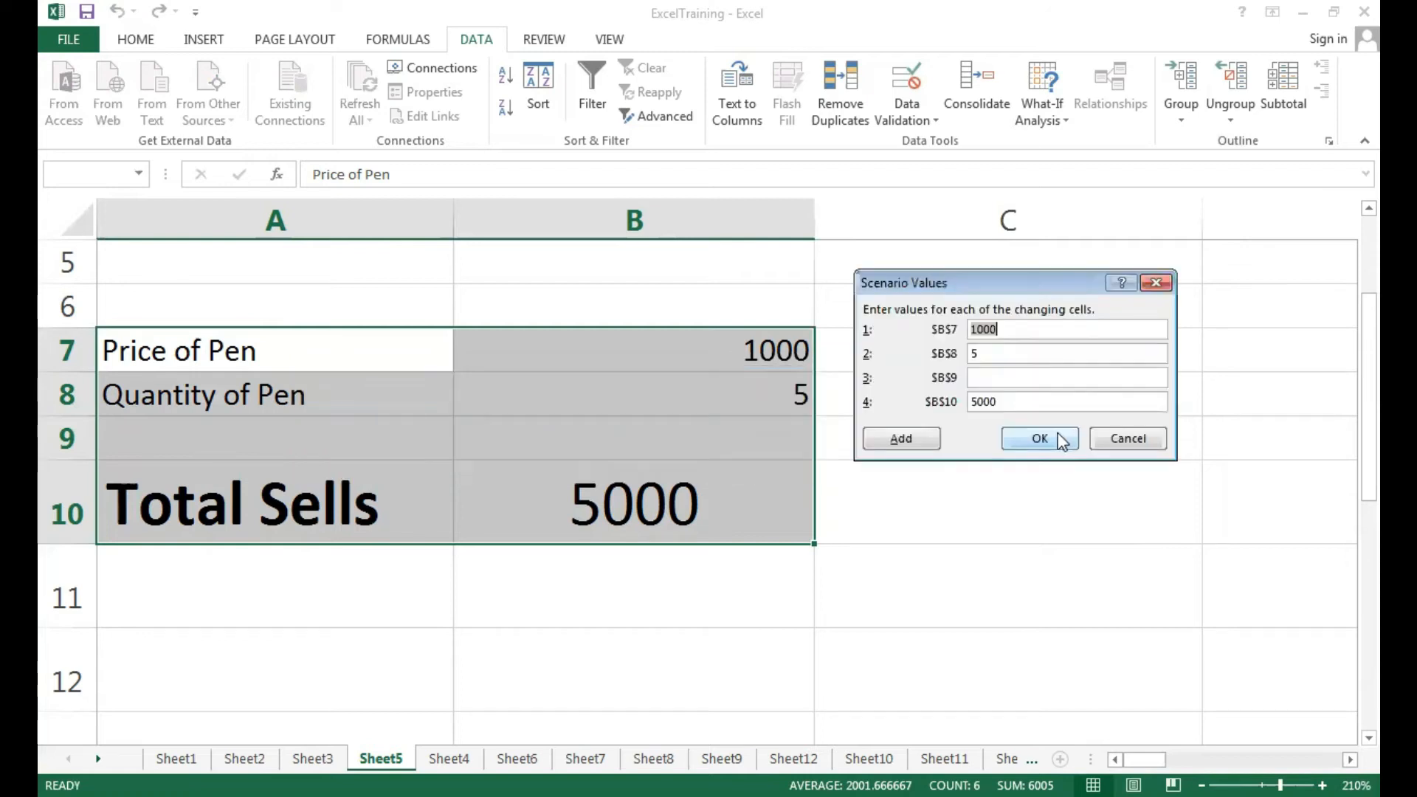
{"action": "left_click", "coordinate": [1049, 436]}
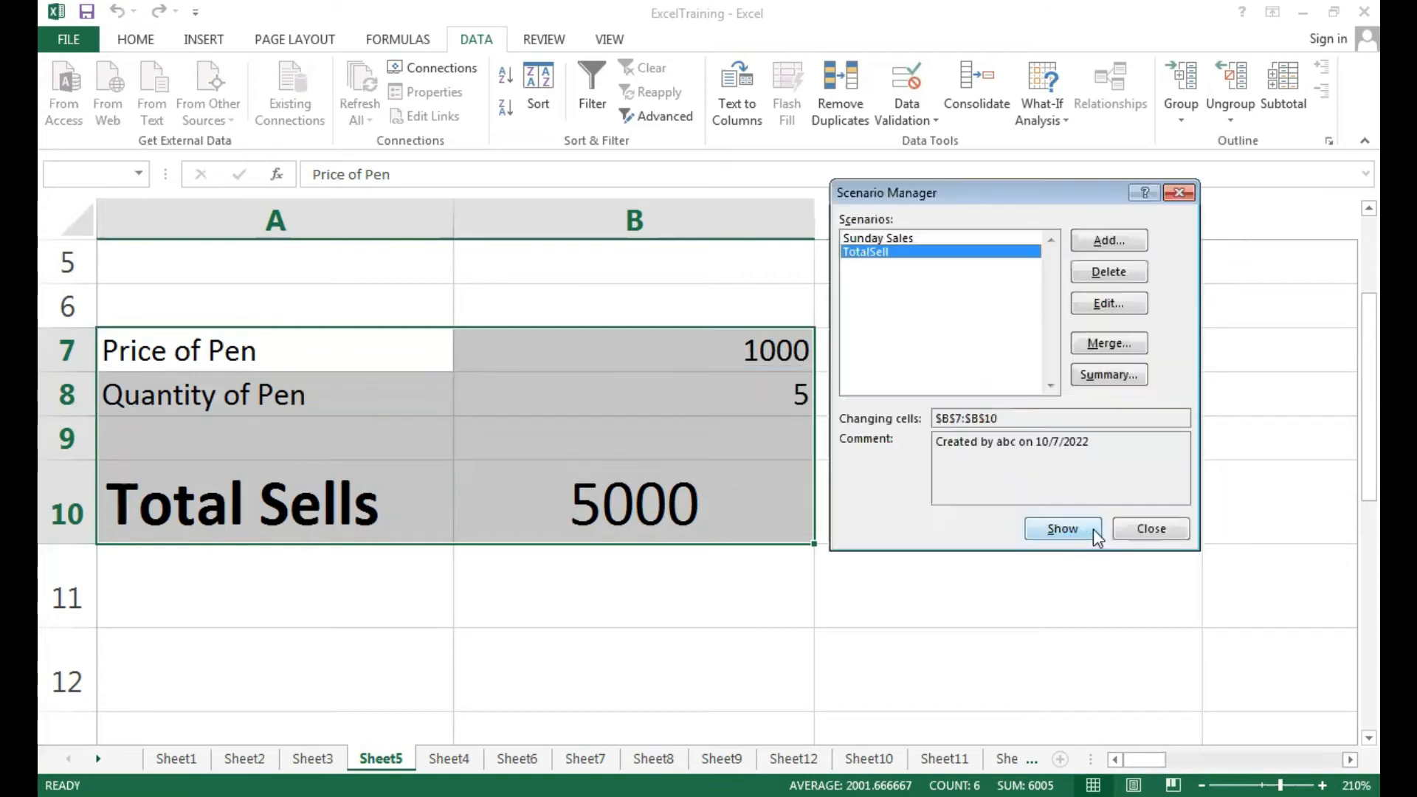
{"action": "left_click", "coordinate": [1143, 533]}
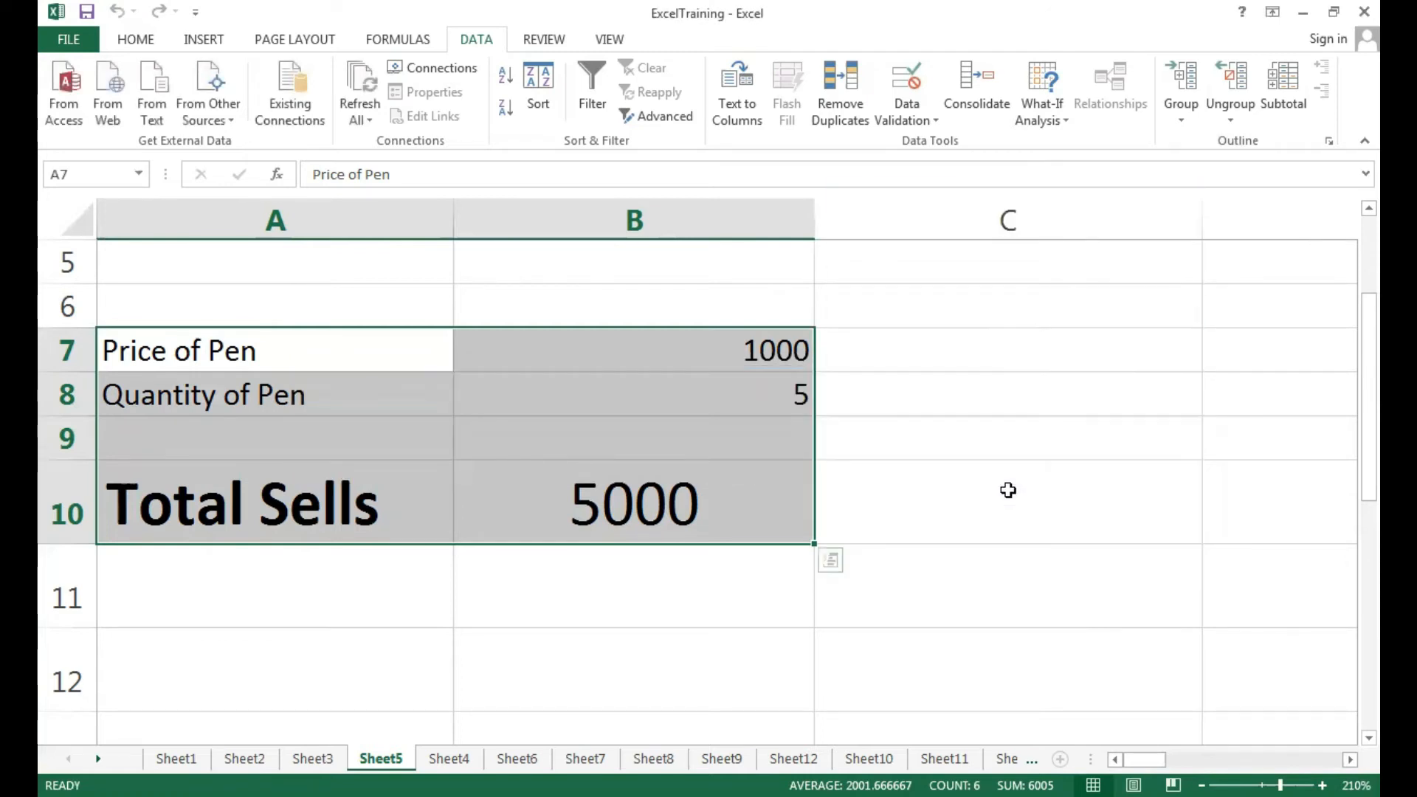
Set the Quantity of Pen in B8 to 400 and the Price of Pen in B7 to 200.
{"action": "left_click", "coordinate": [1006, 490]}
{"action": "left_click", "coordinate": [809, 389]}
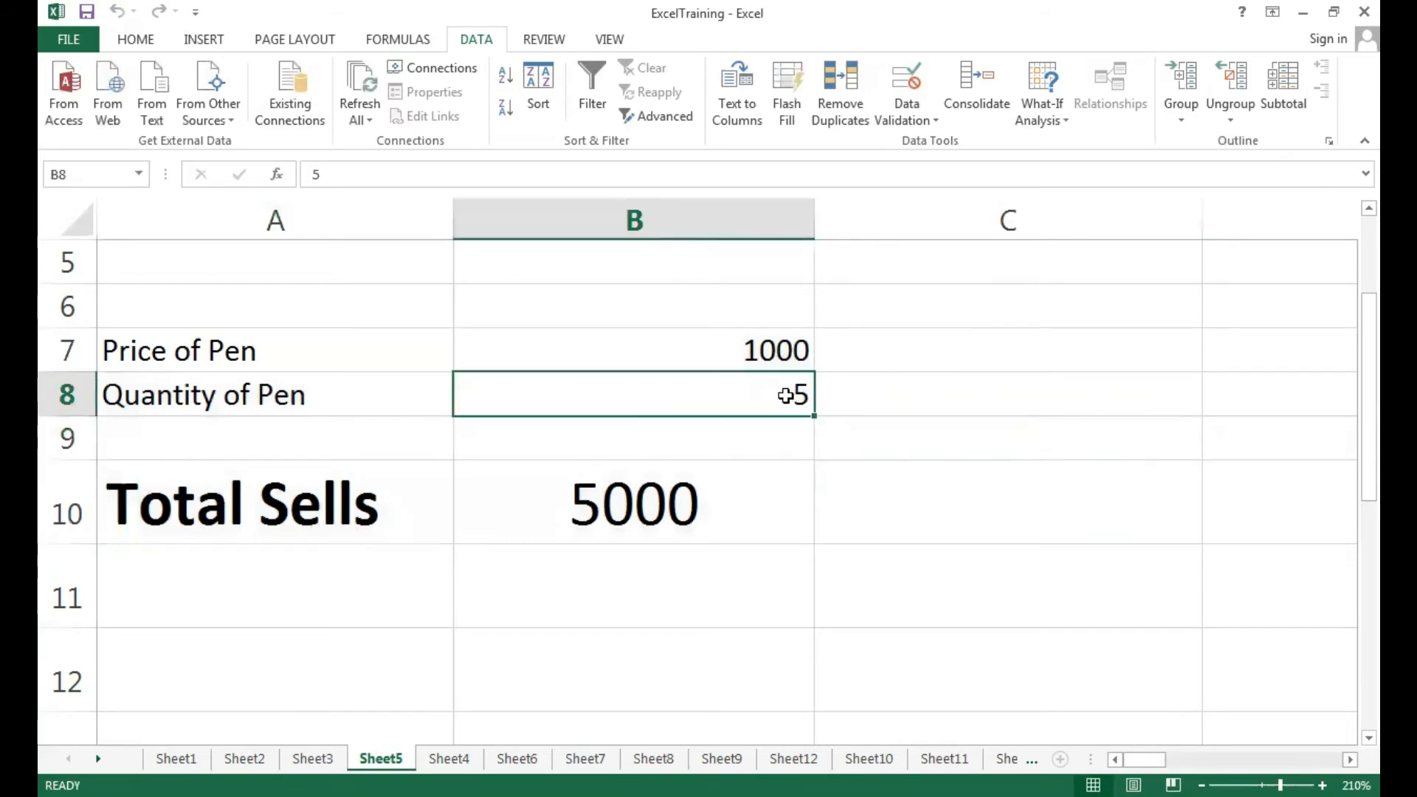
{"action": "type", "text": "400"}
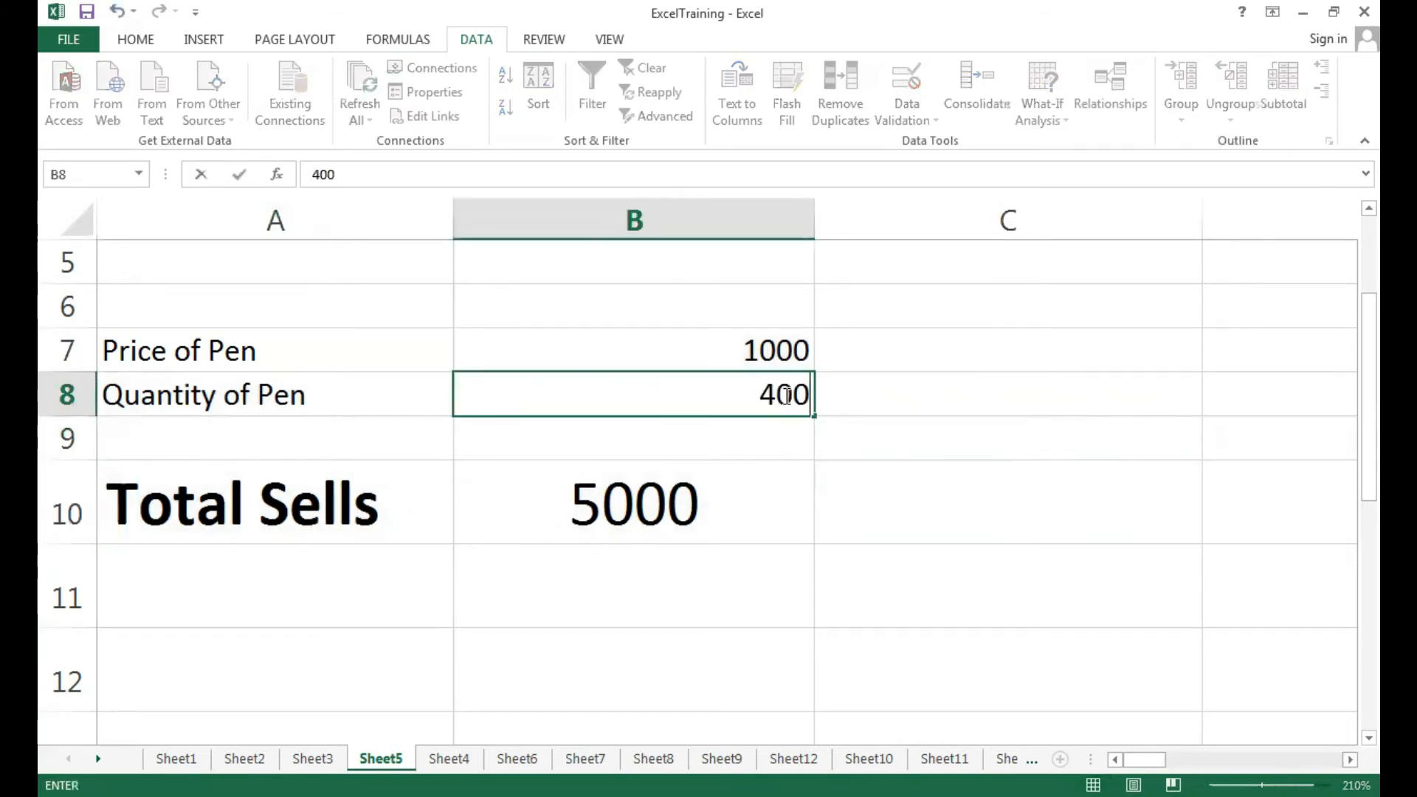
{"action": "left_click", "coordinate": [891, 525]}
{"action": "left_click", "coordinate": [774, 361]}
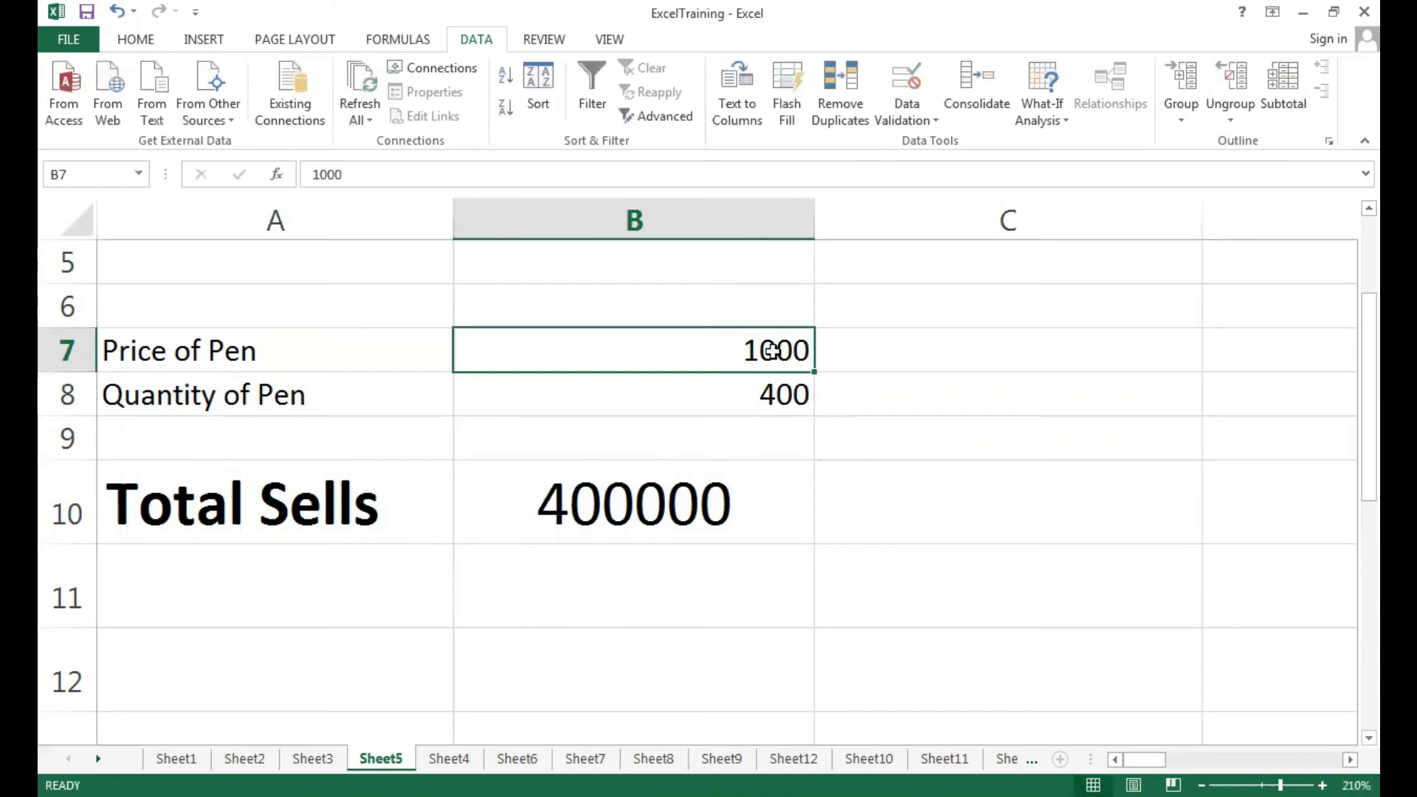
{"action": "type", "text": "200"}
{"action": "left_click", "coordinate": [937, 504]}
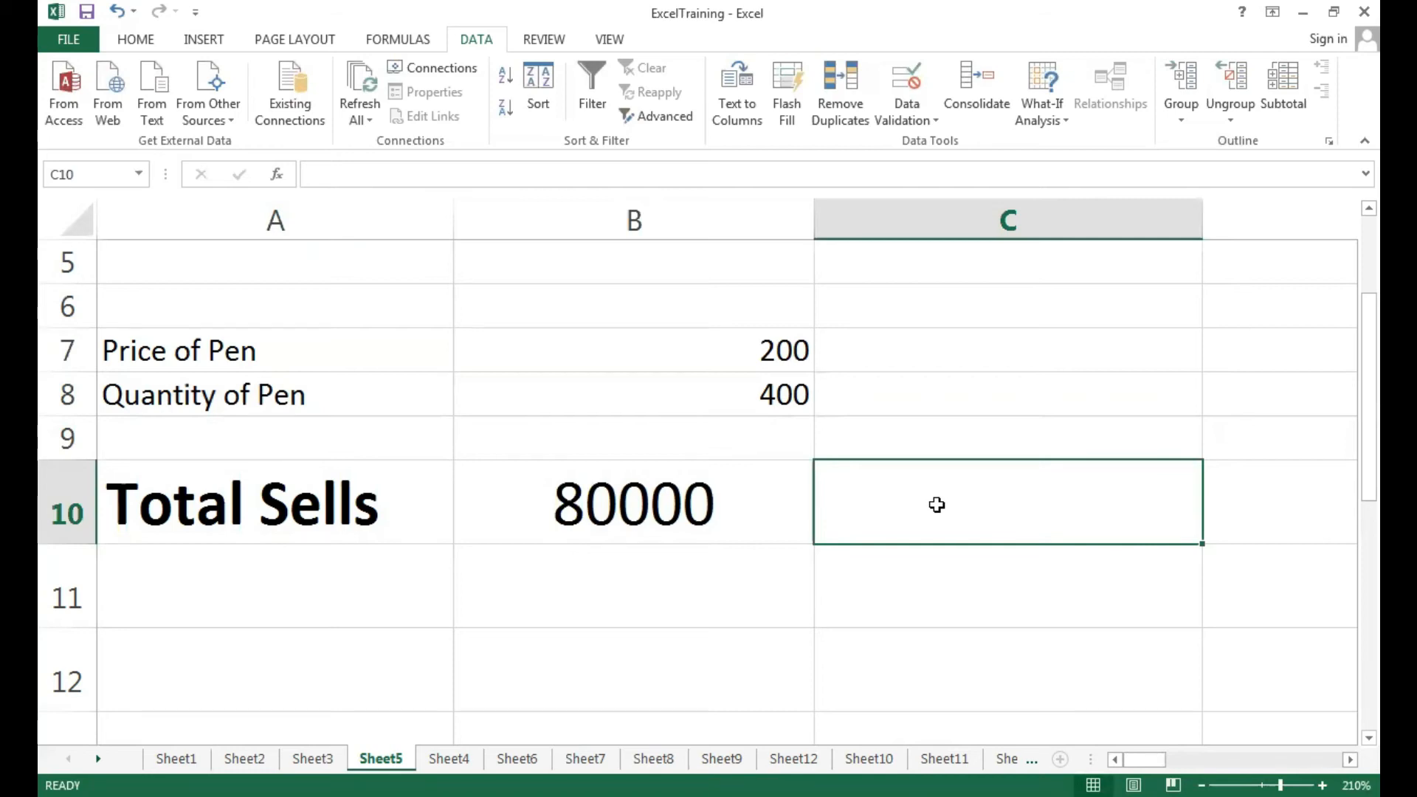
Show the TotalSell scenario from the Scenario Manager to restore its stored values, and close the dialog.
{"action": "left_click", "coordinate": [699, 350]}
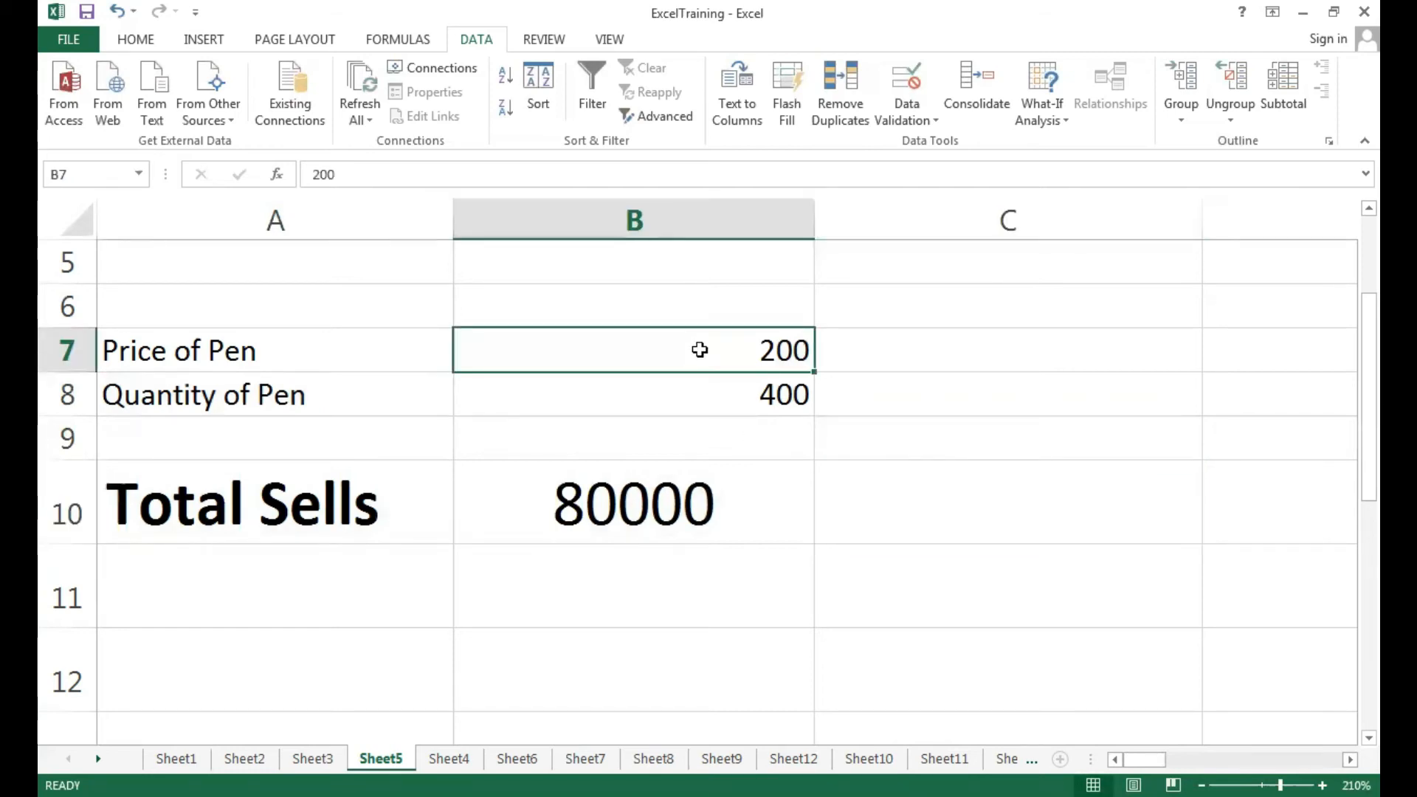
{"action": "left_click", "coordinate": [1065, 122]}
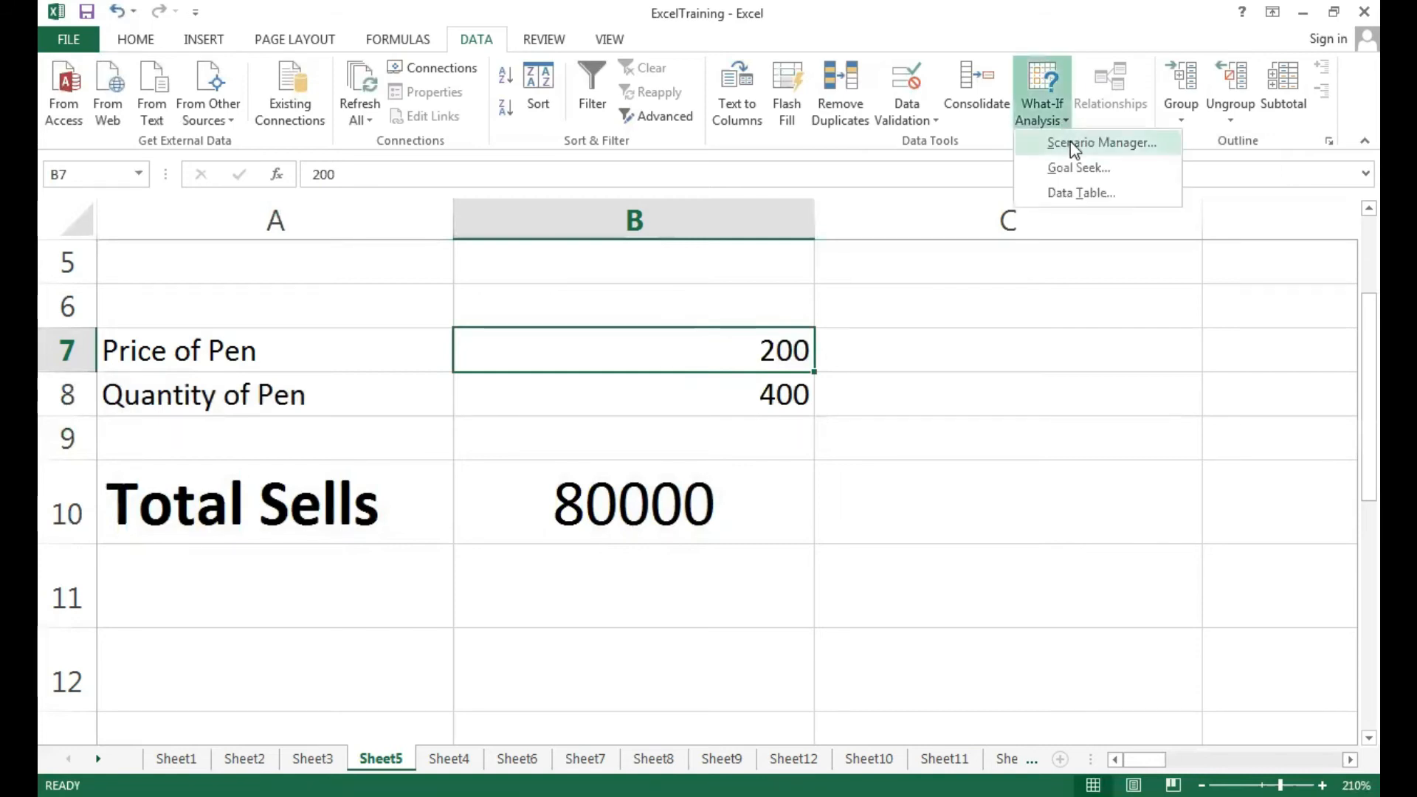
{"action": "left_click", "coordinate": [1074, 144]}
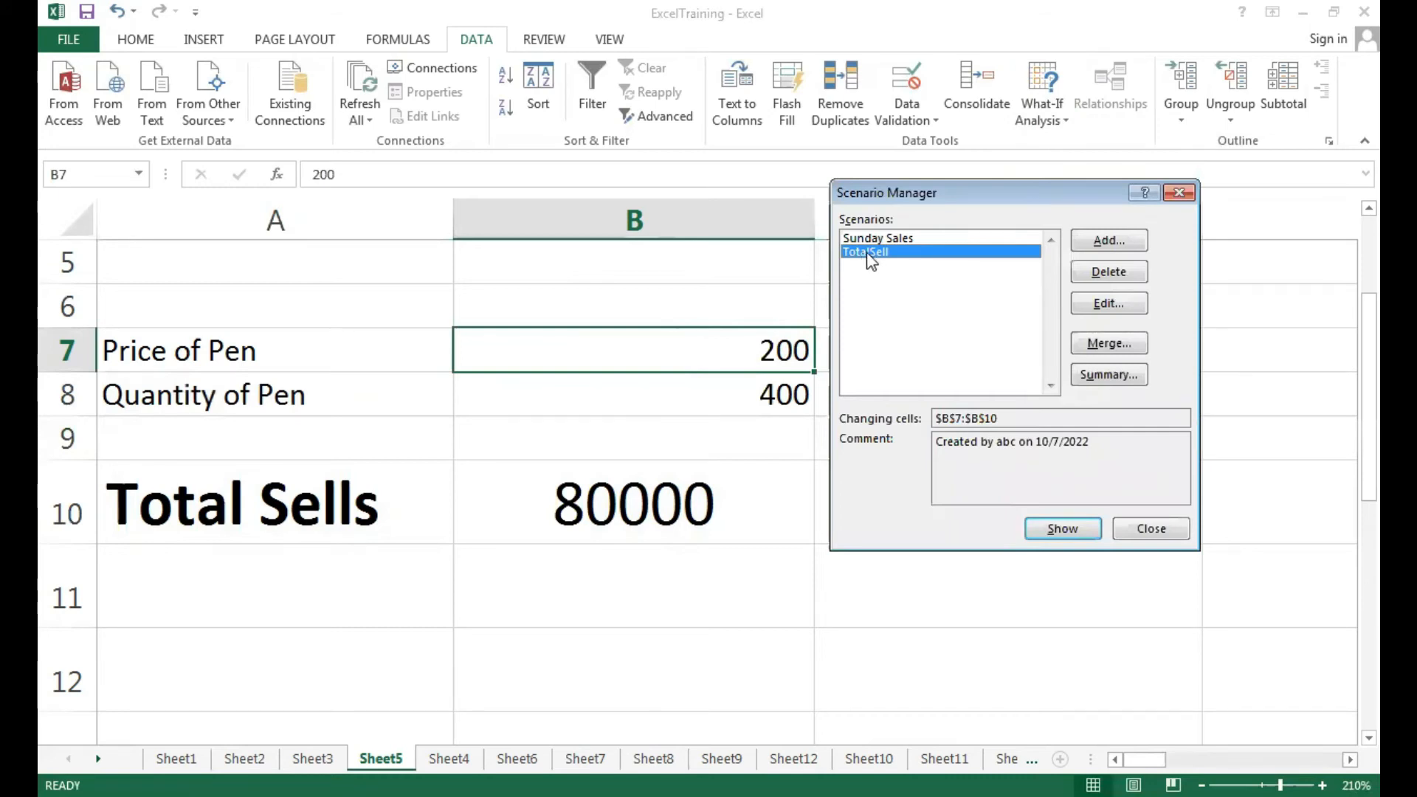
{"action": "left_click", "coordinate": [1070, 530]}
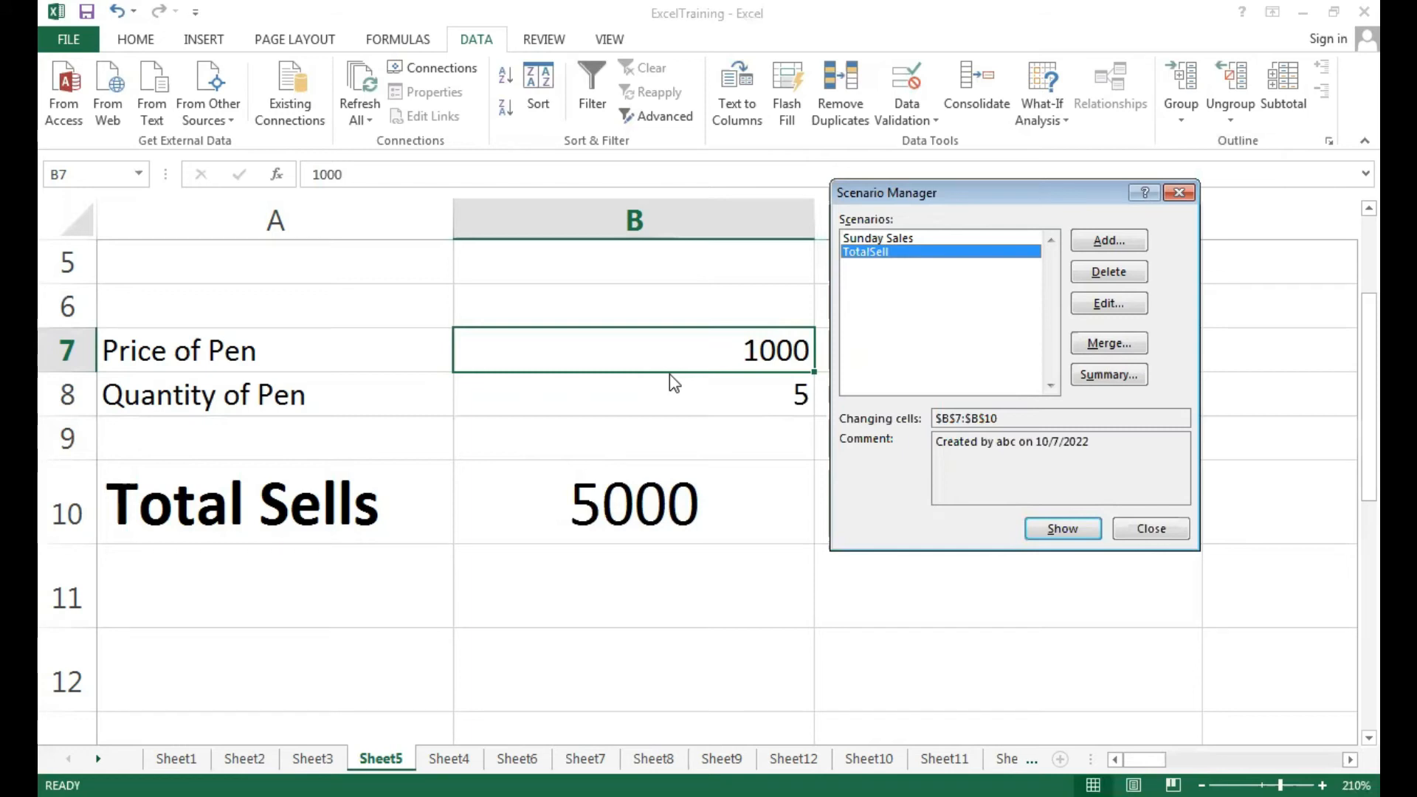
{"action": "left_click", "coordinate": [1157, 527]}
{"action": "left_click", "coordinate": [857, 338]}
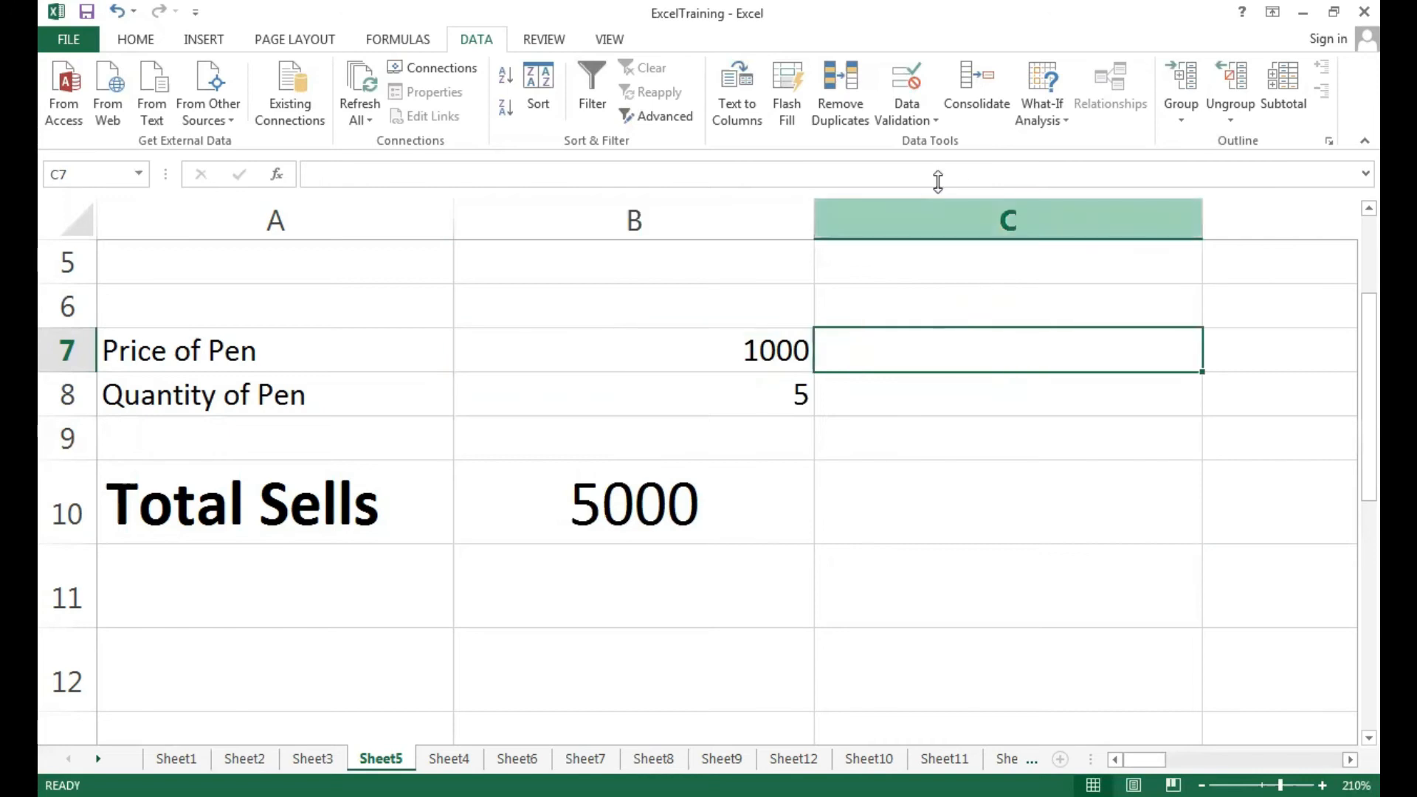
Delete the contents of the pen sales table in A7:B10.
{"action": "left_click", "coordinate": [1067, 124]}
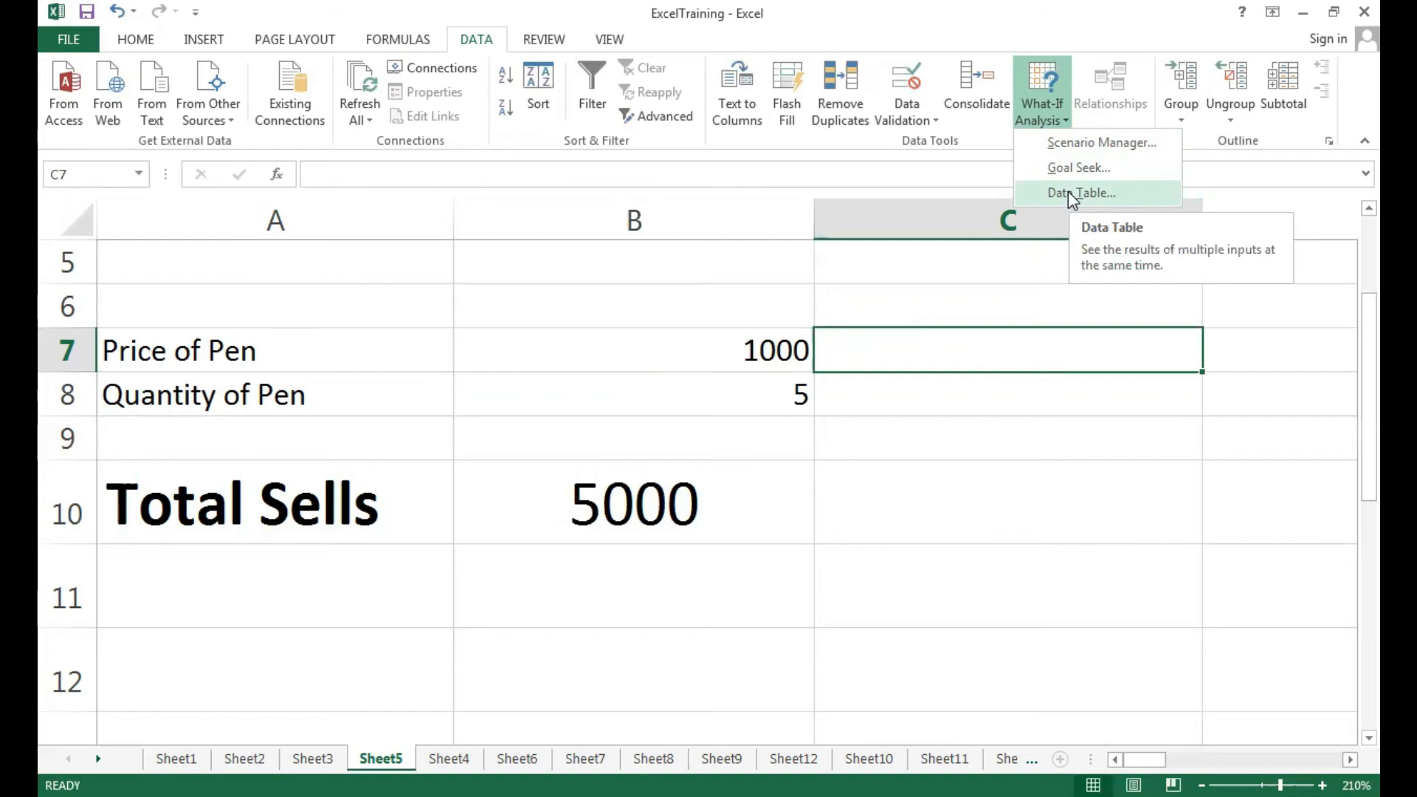
{"action": "left_click", "coordinate": [284, 398]}
{"action": "left_click_drag", "start_coordinate": [242, 353], "coordinate": [613, 489]}
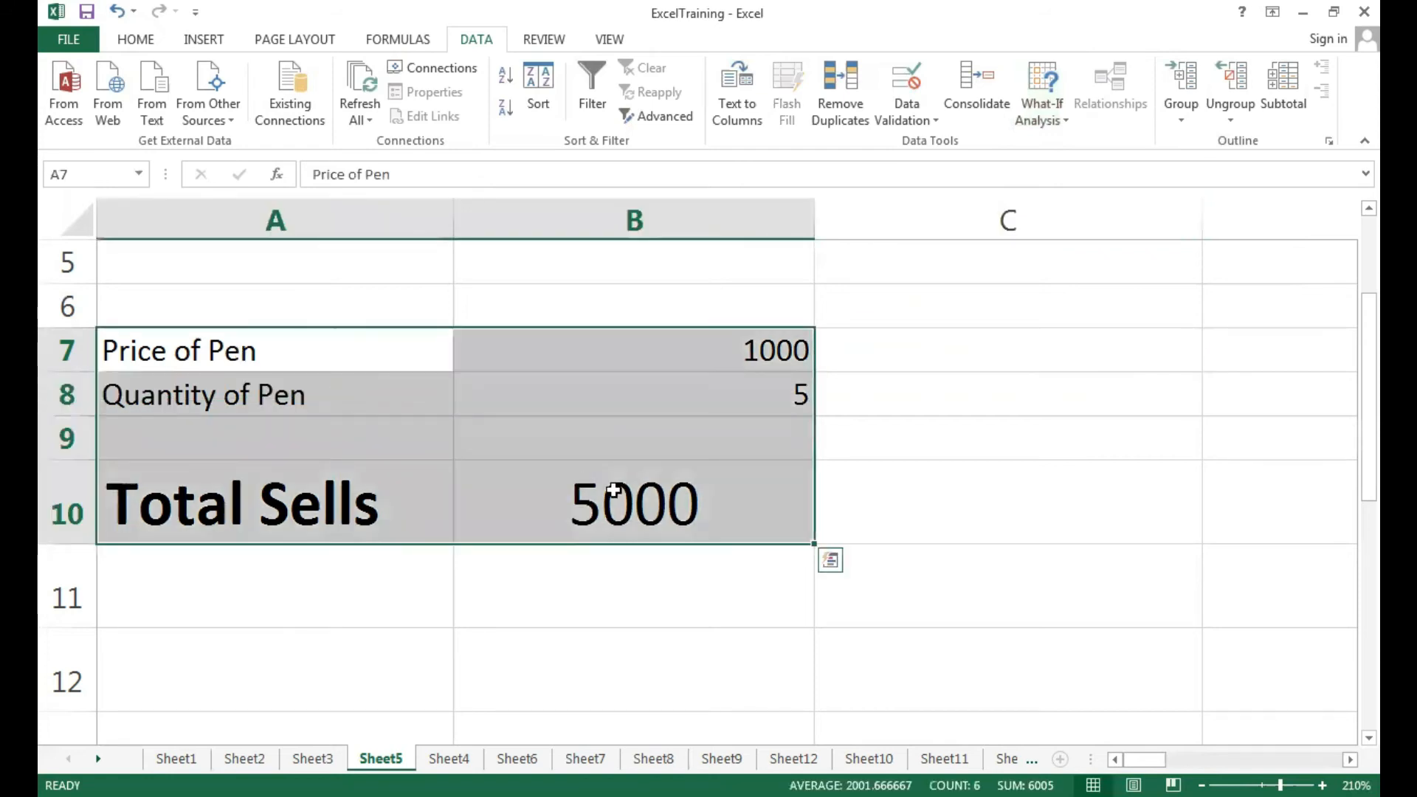
{"action": "key", "text": "Delete"}
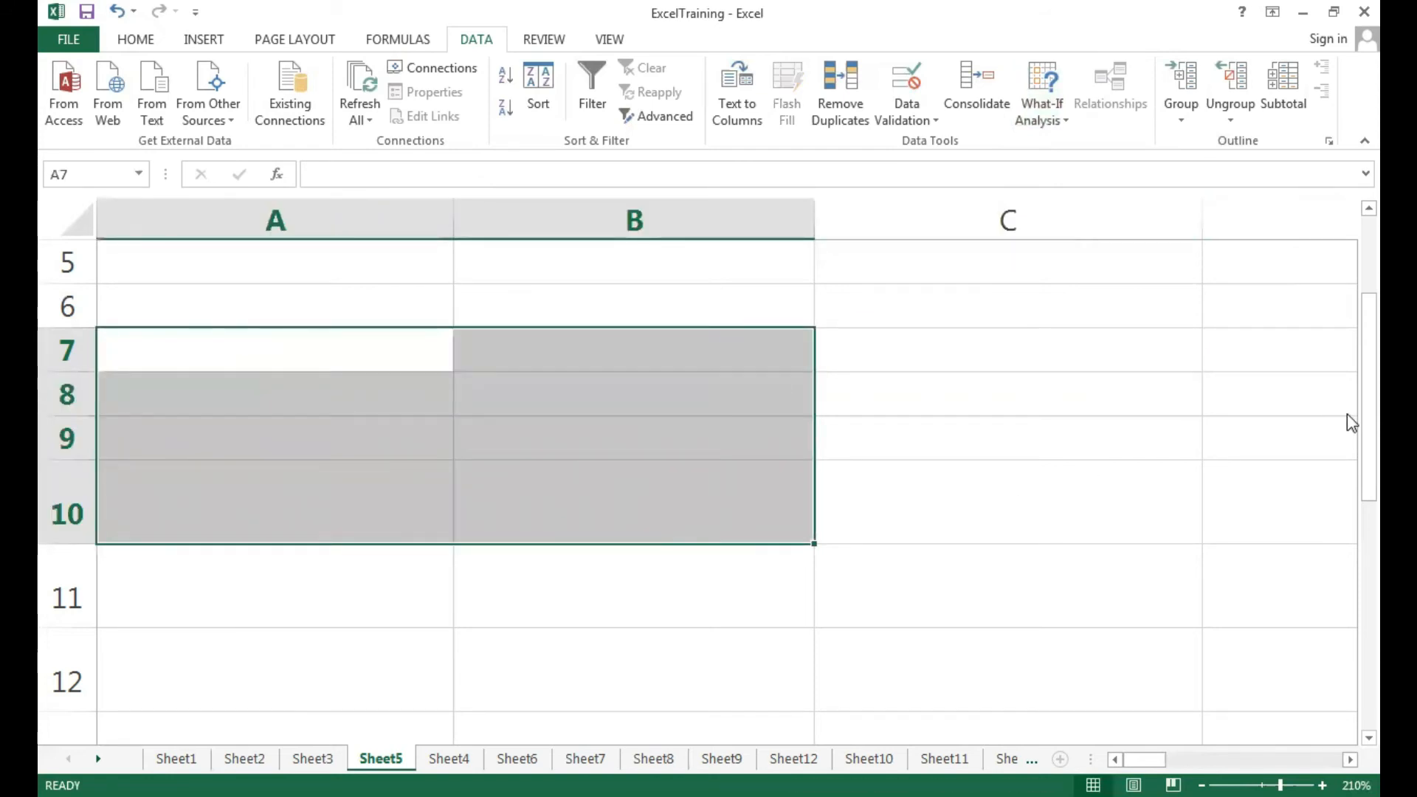
{"action": "left_click_drag", "start_coordinate": [1369, 413], "coordinate": [1347, 290]}
{"action": "left_click_drag", "start_coordinate": [1024, 512], "coordinate": [1173, 723]}
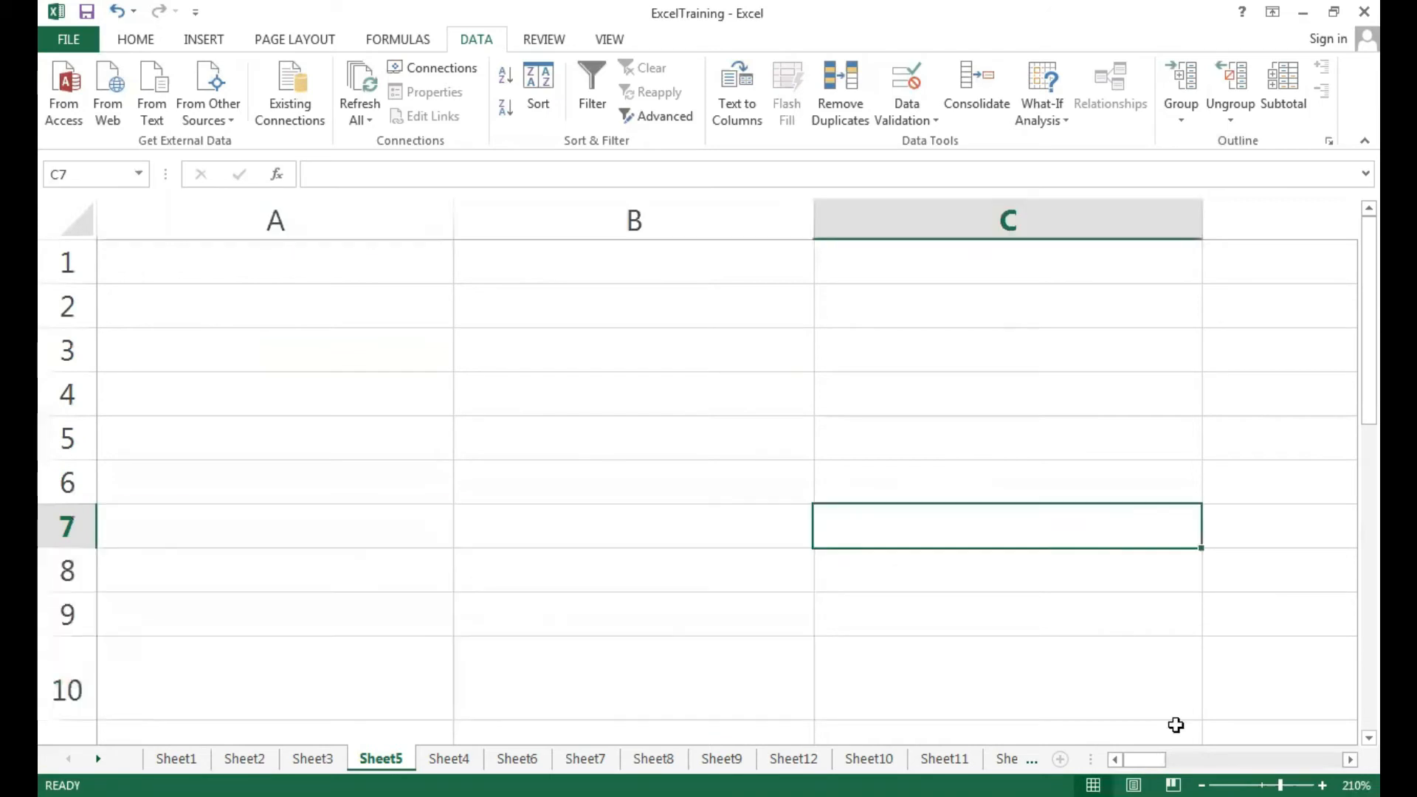
{"action": "left_click", "coordinate": [1247, 661]}
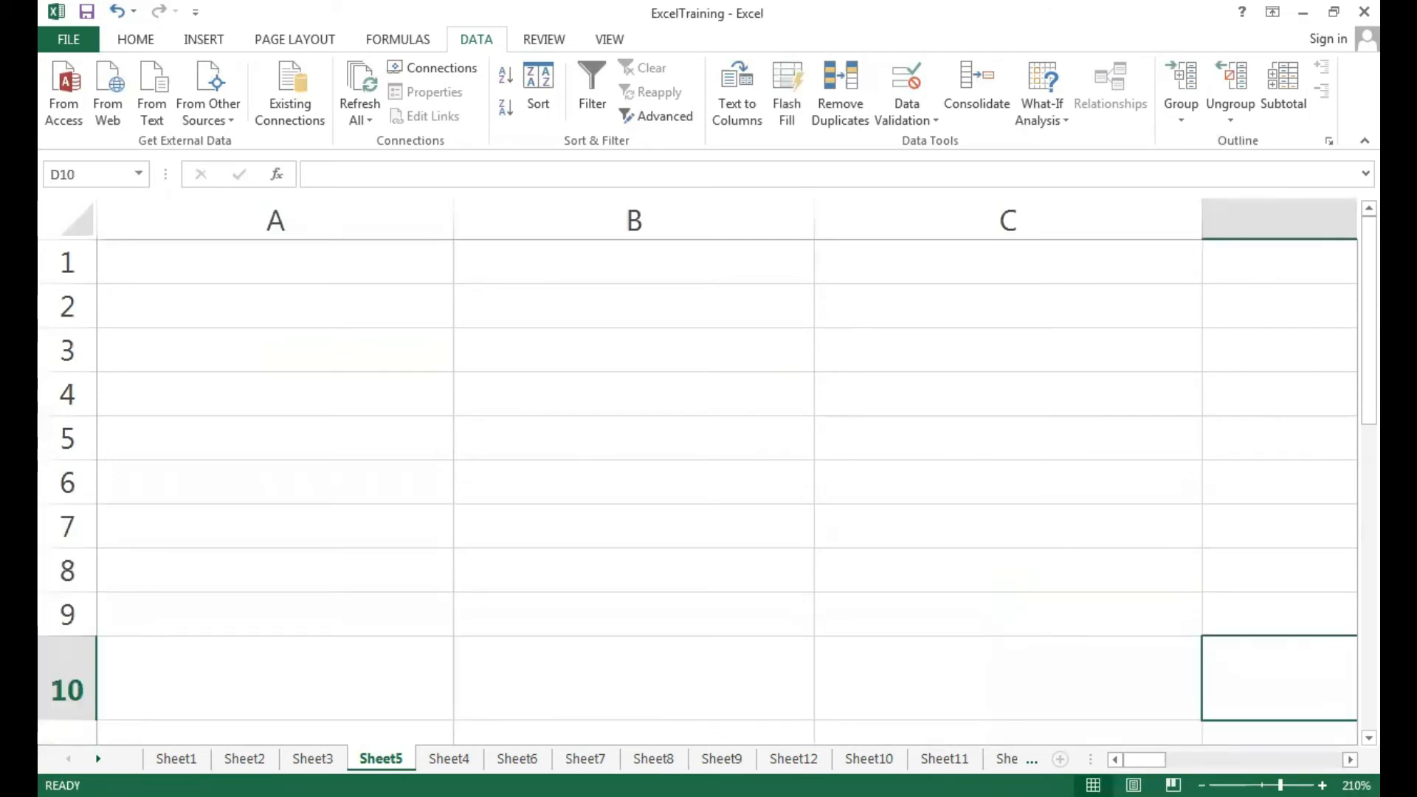
Enter the column headers Principal, Time, Rate and Simple Interest in cells A1 to D1.
{"action": "left_click", "coordinate": [1201, 785]}
{"action": "left_click", "coordinate": [1201, 786]}
{"action": "scroll", "coordinate": [784, 566], "scroll_direction": "down", "scroll_amount": 4}
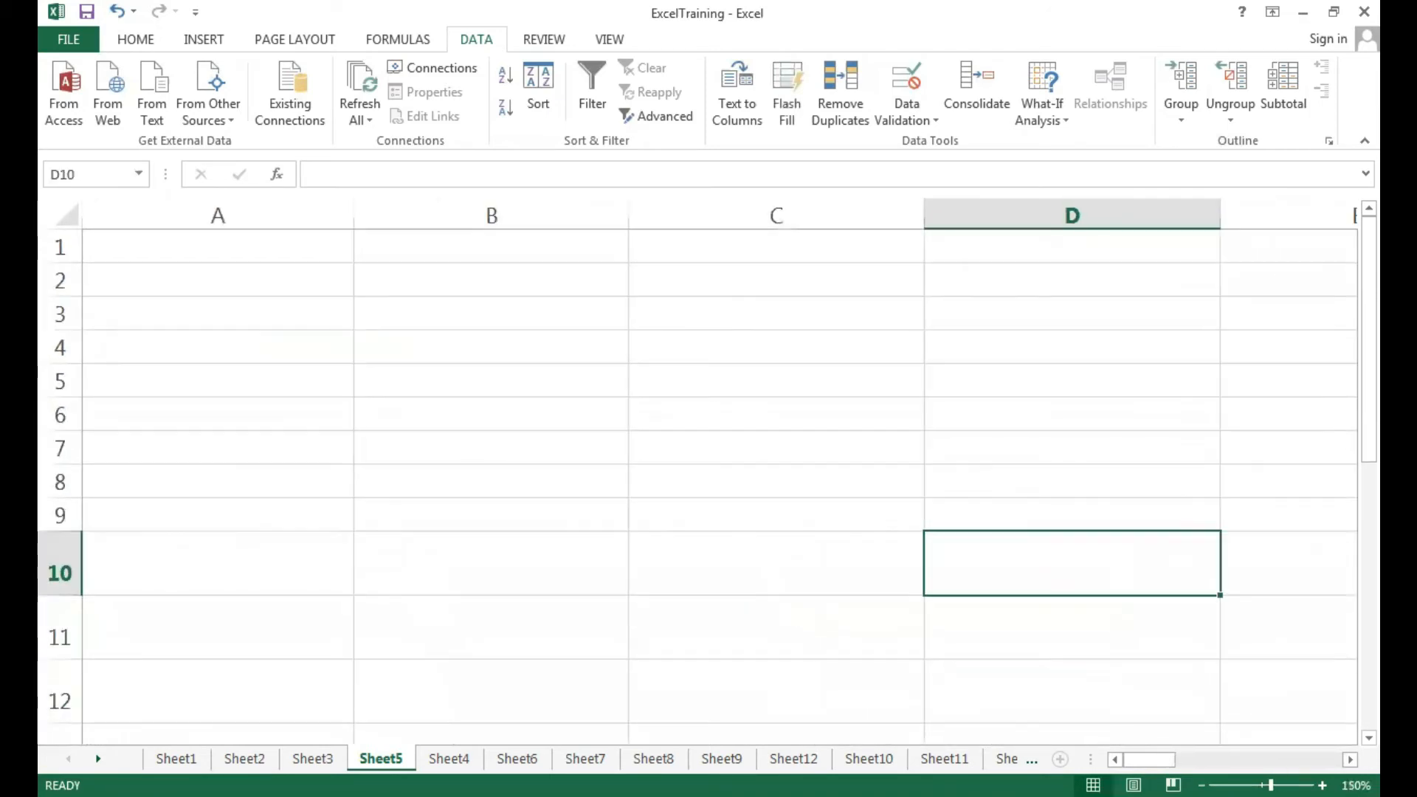
{"action": "left_click", "coordinate": [267, 244]}
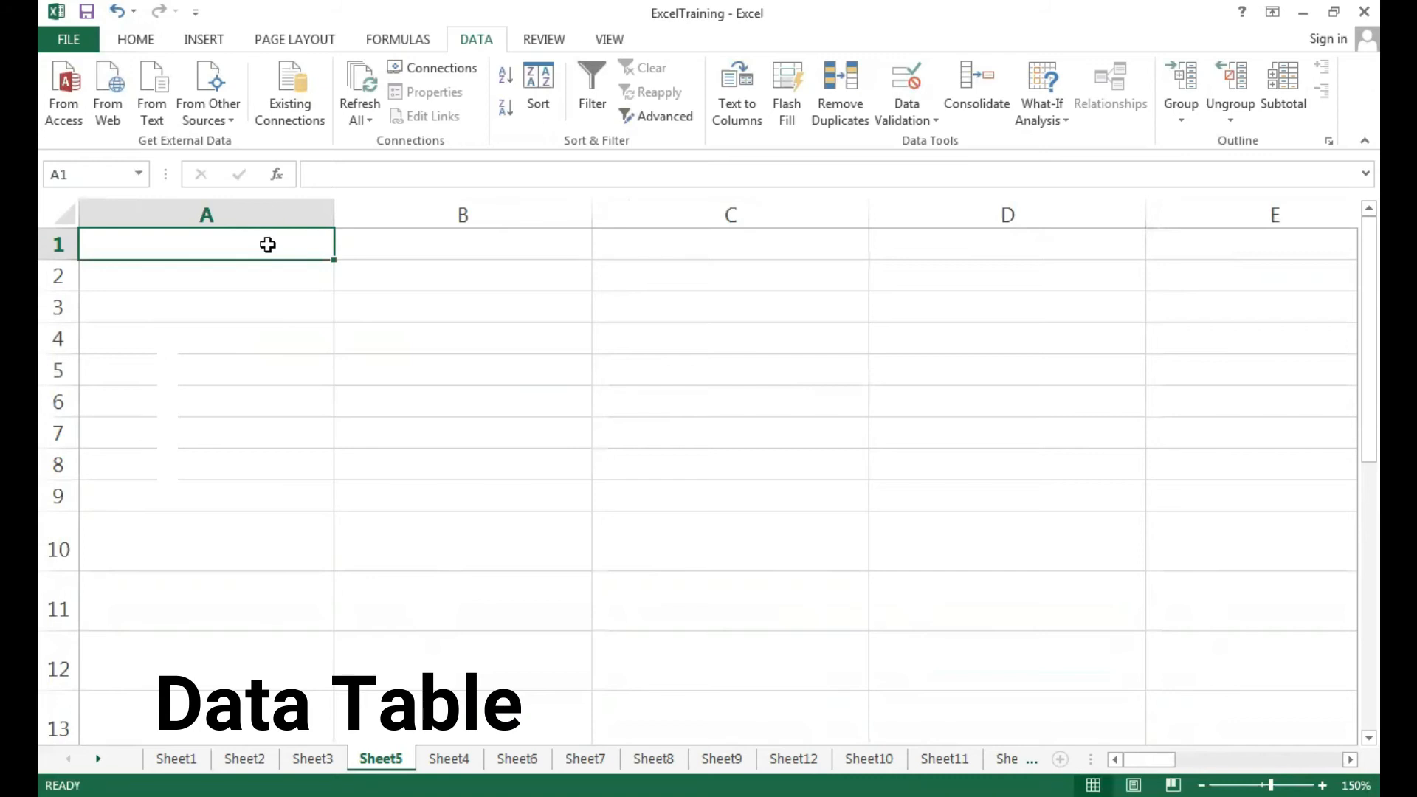
{"action": "type", "text": "Pri"}
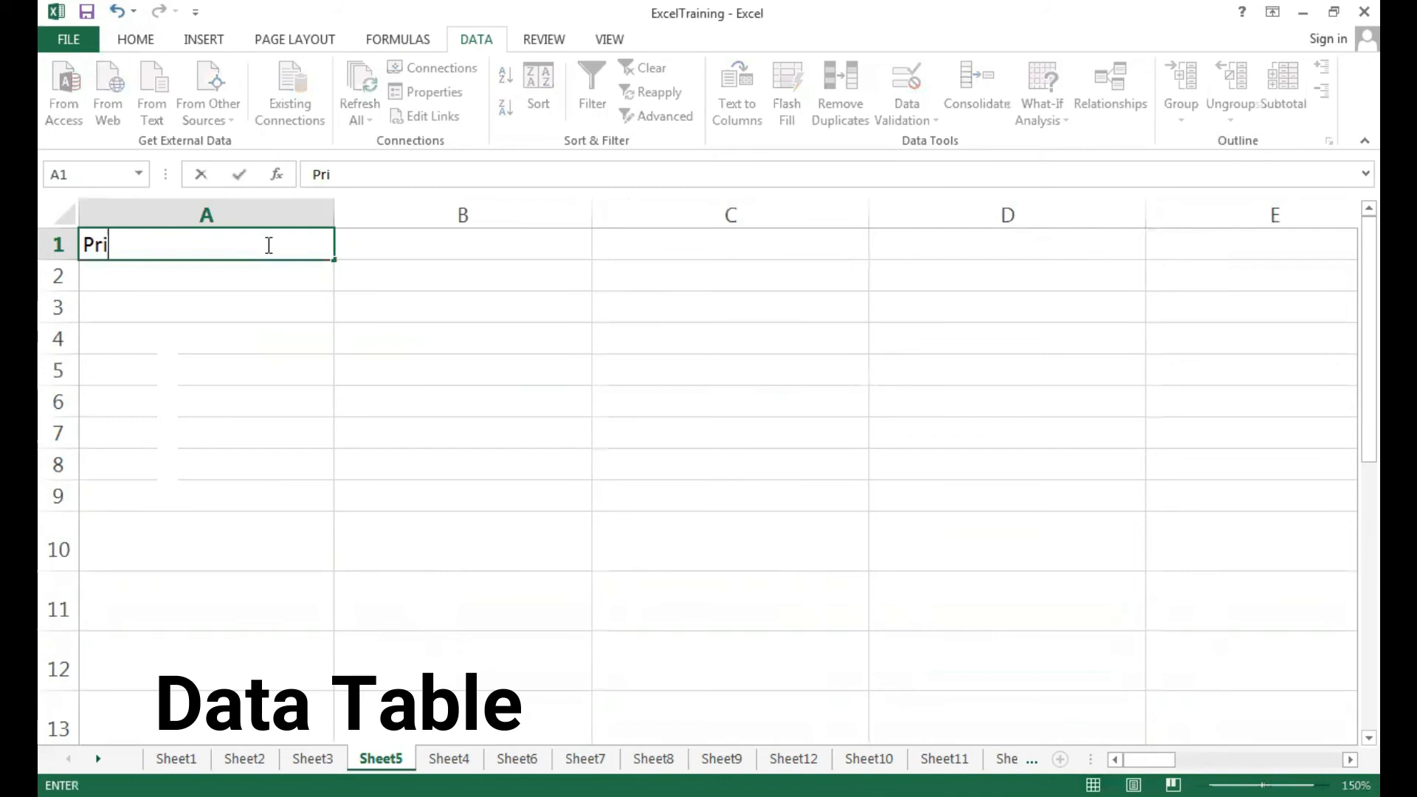
{"action": "type", "text": "ncipal"}
{"action": "key", "text": "Tab"}
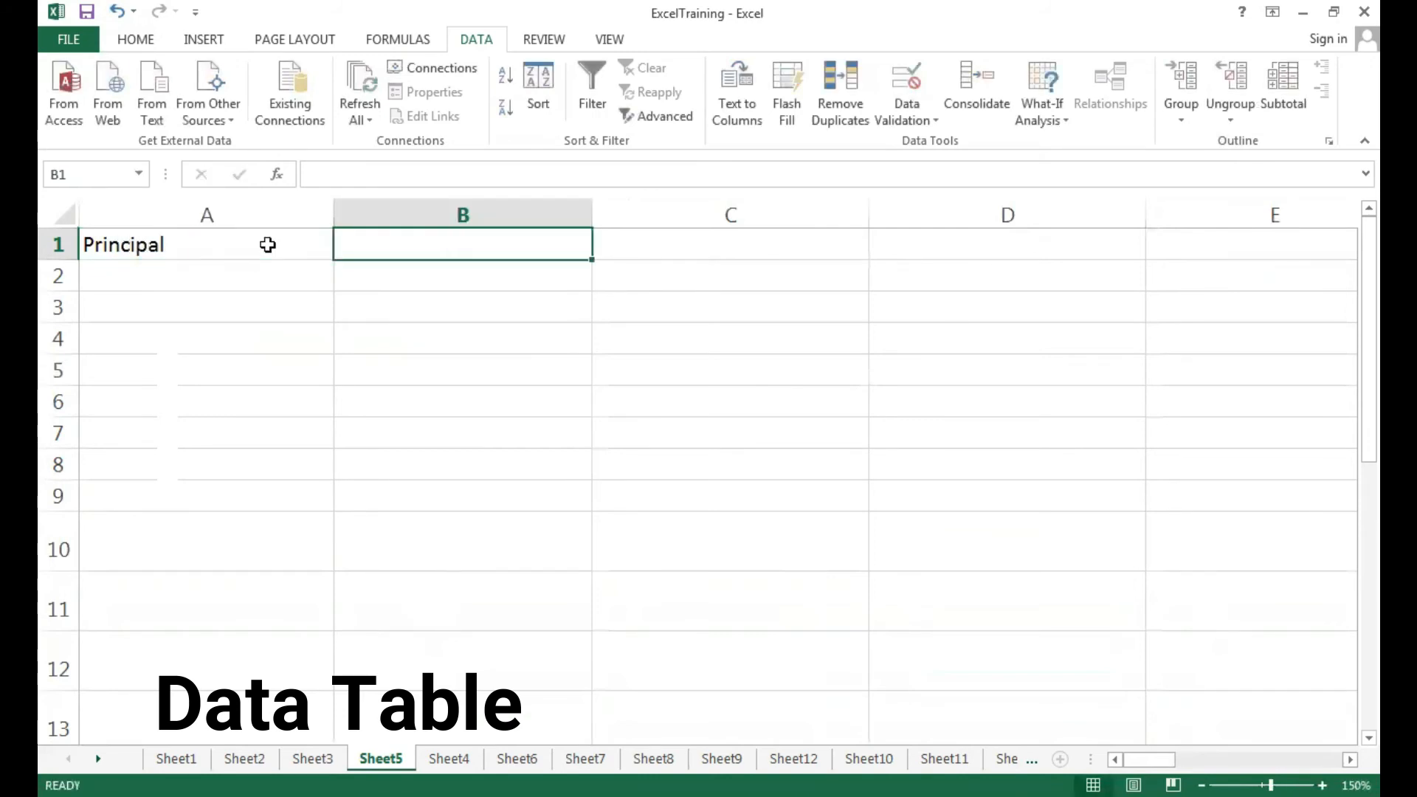
{"action": "type", "text": "Time"}
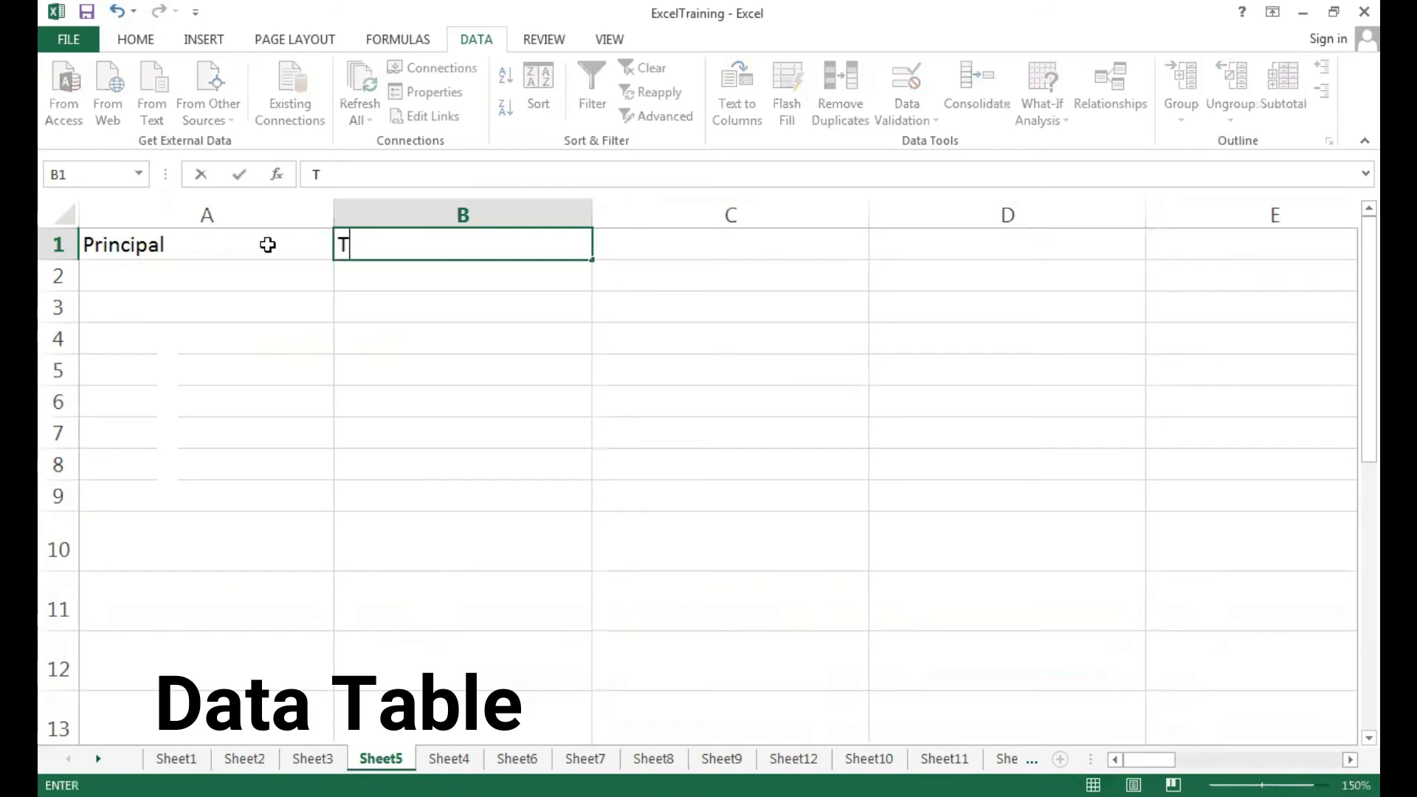
{"action": "key", "text": "Tab"}
{"action": "type", "text": "Rate"}
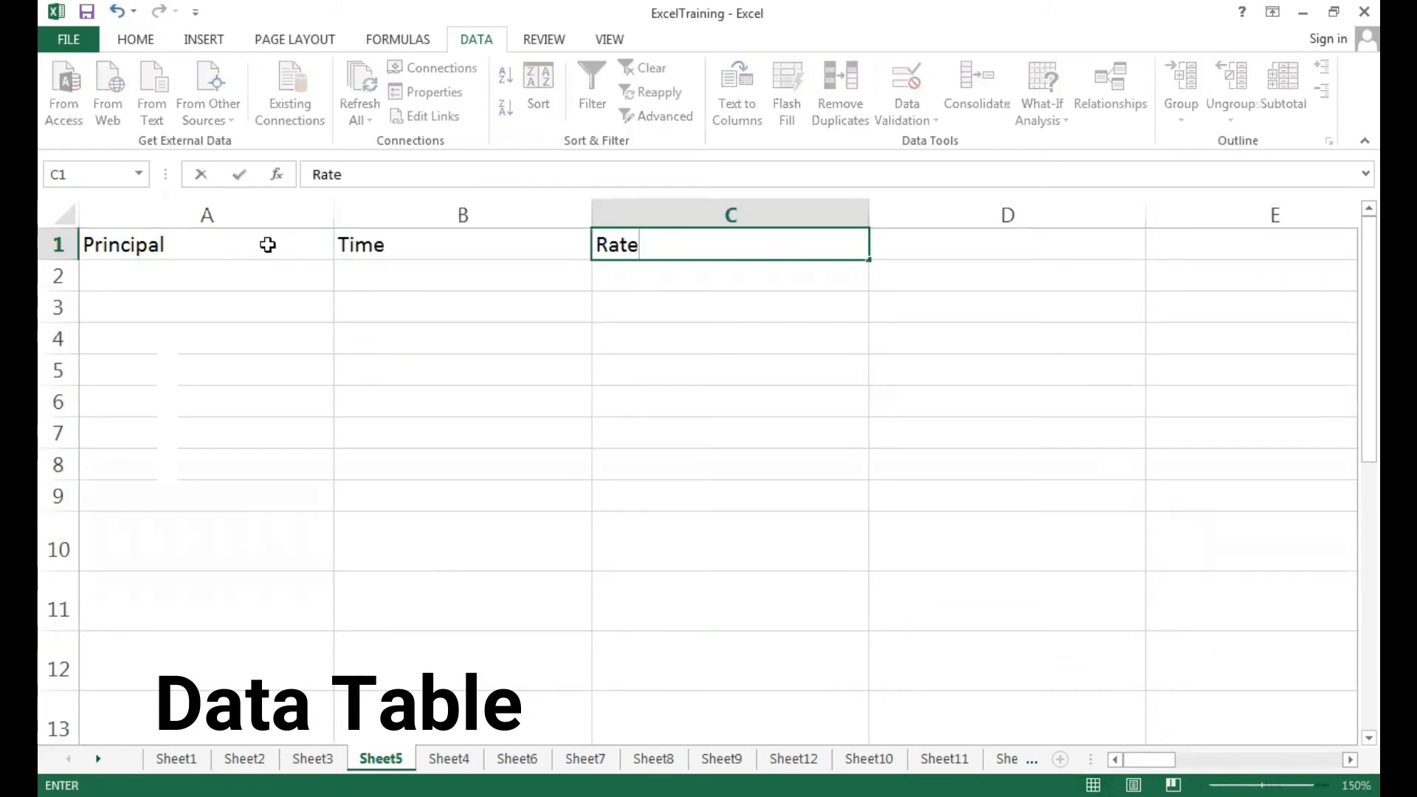
{"action": "key", "text": "Tab"}
{"action": "type", "text": "Si"}
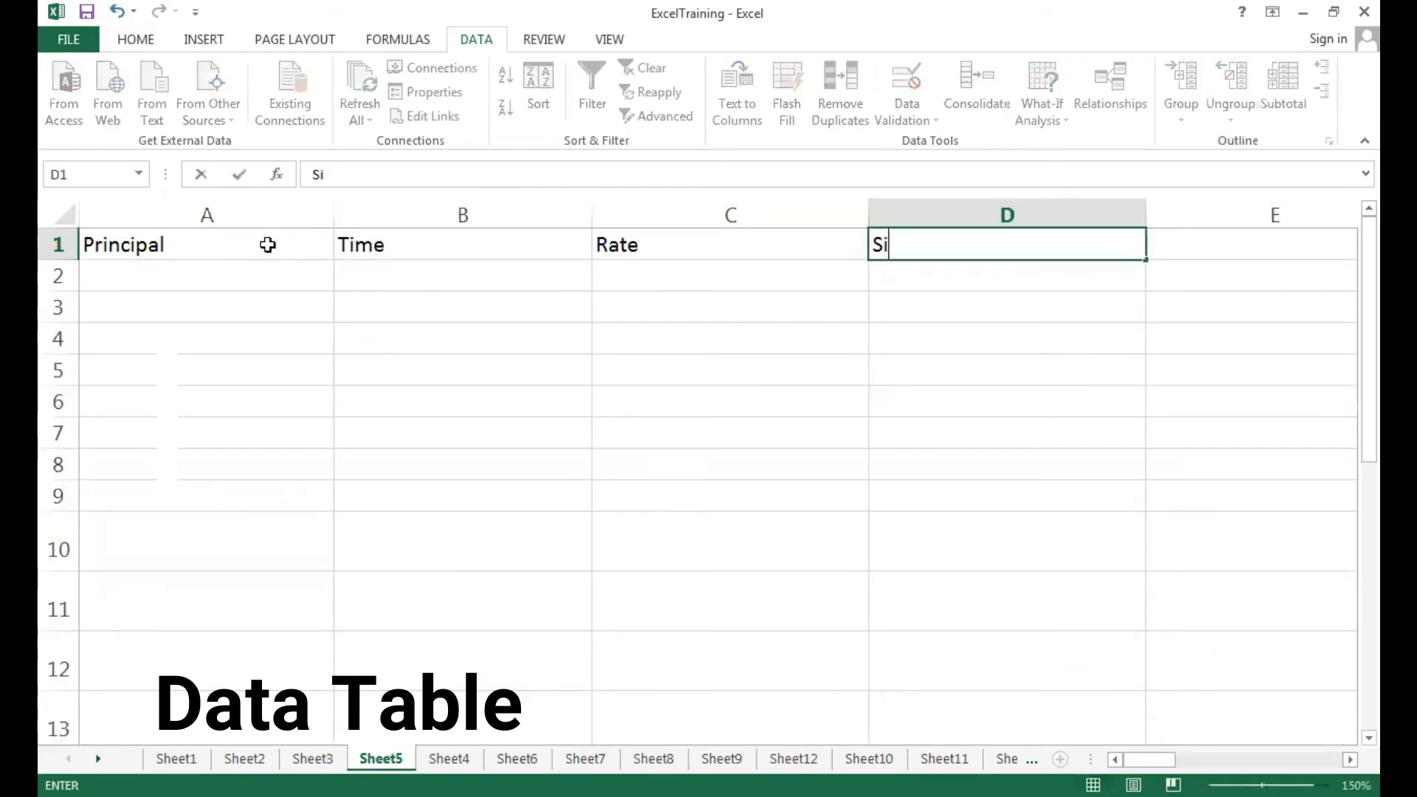
{"action": "type", "text": "mple Interest"}
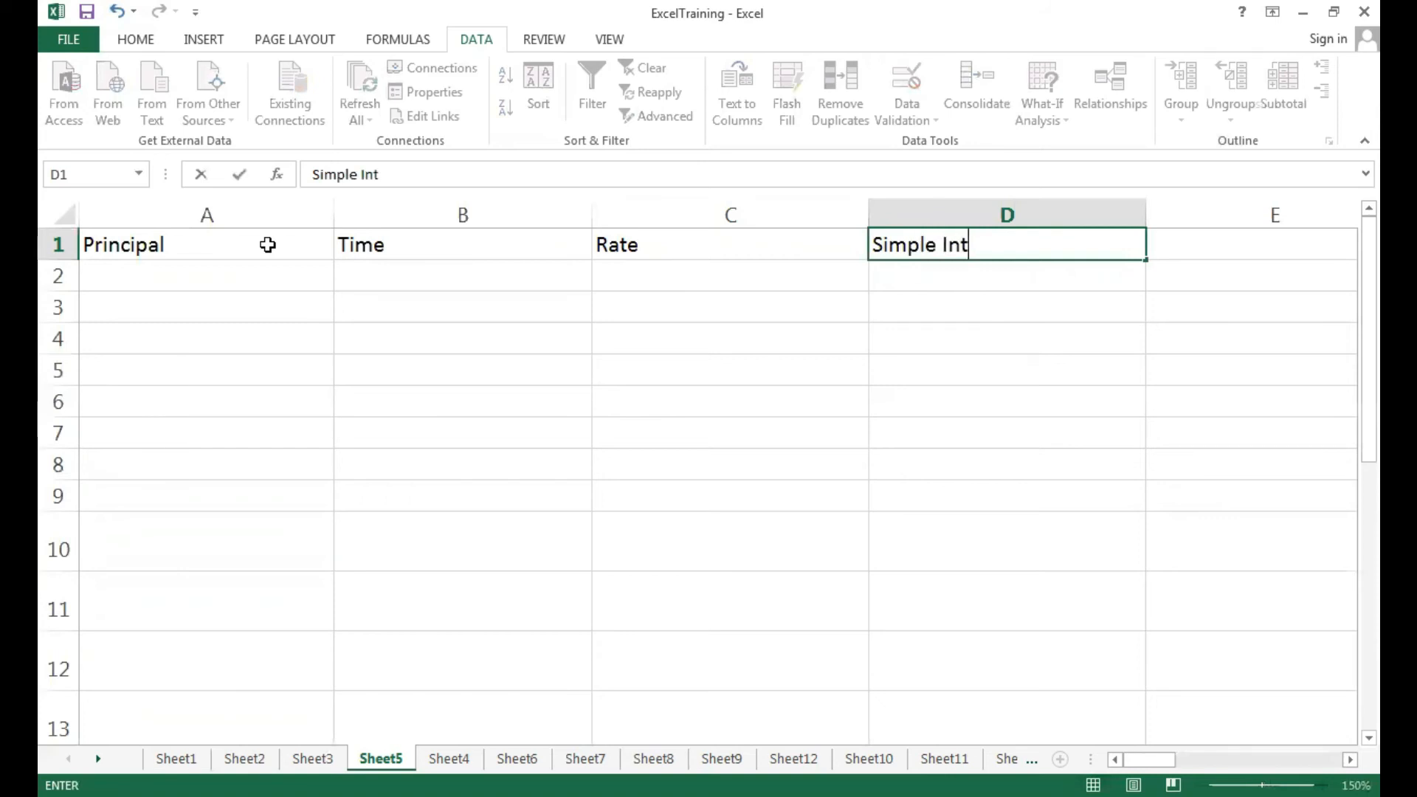
{"action": "left_click", "coordinate": [575, 368]}
{"action": "left_click", "coordinate": [232, 286]}
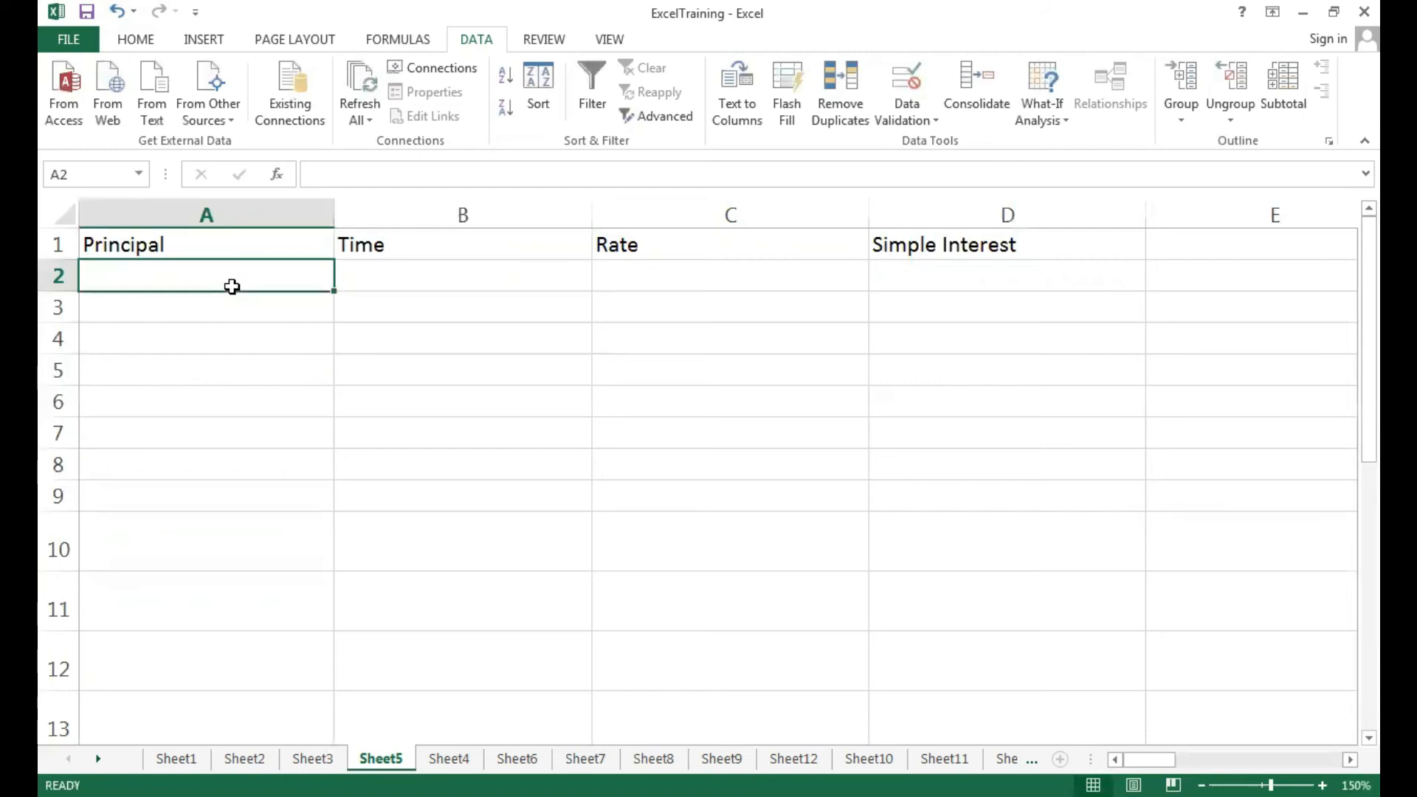
Enter a Principal of 1000 in A2, a Time of 12 in B2 and a Rate of 8 in C2.
{"action": "type", "text": "1000"}
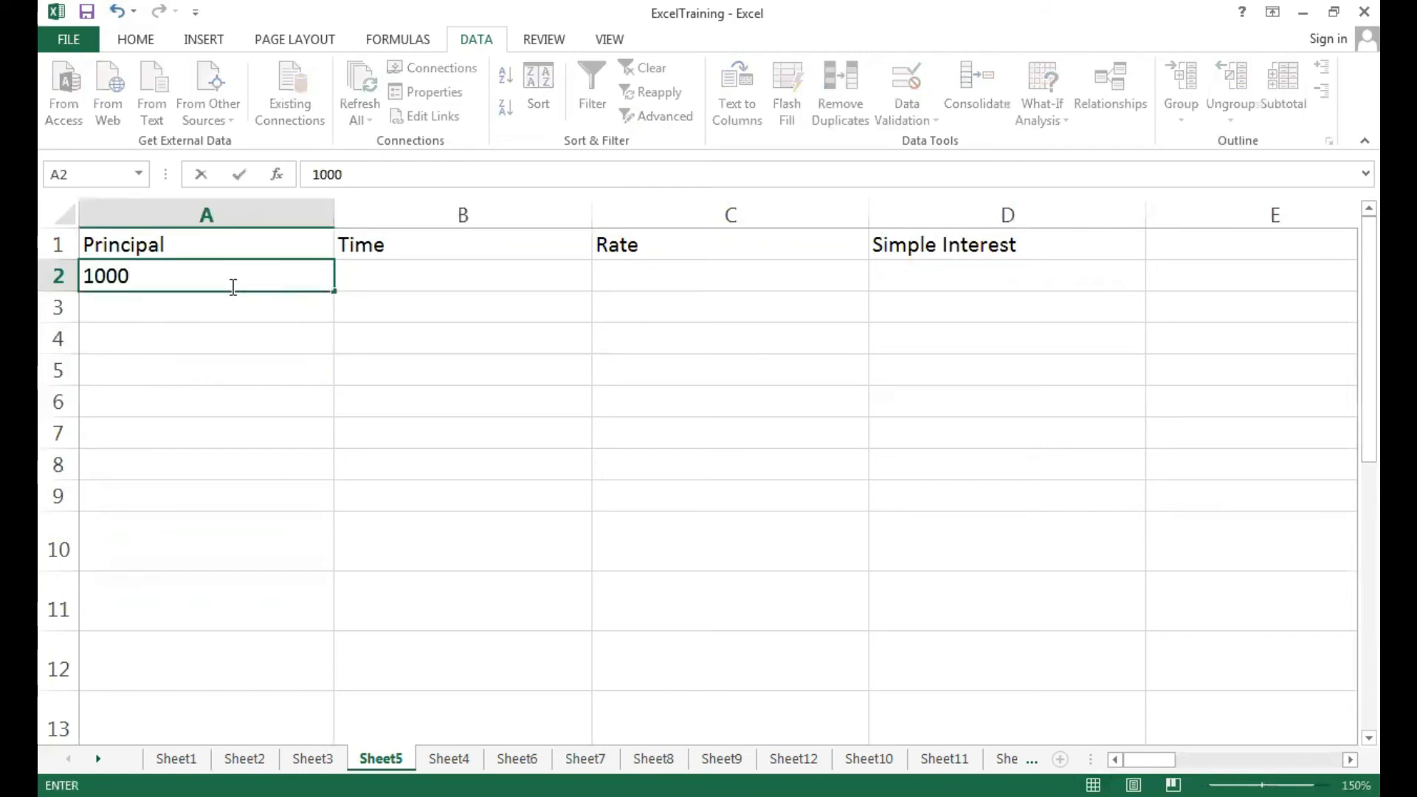
{"action": "key", "text": "Tab"}
{"action": "type", "text": "12"}
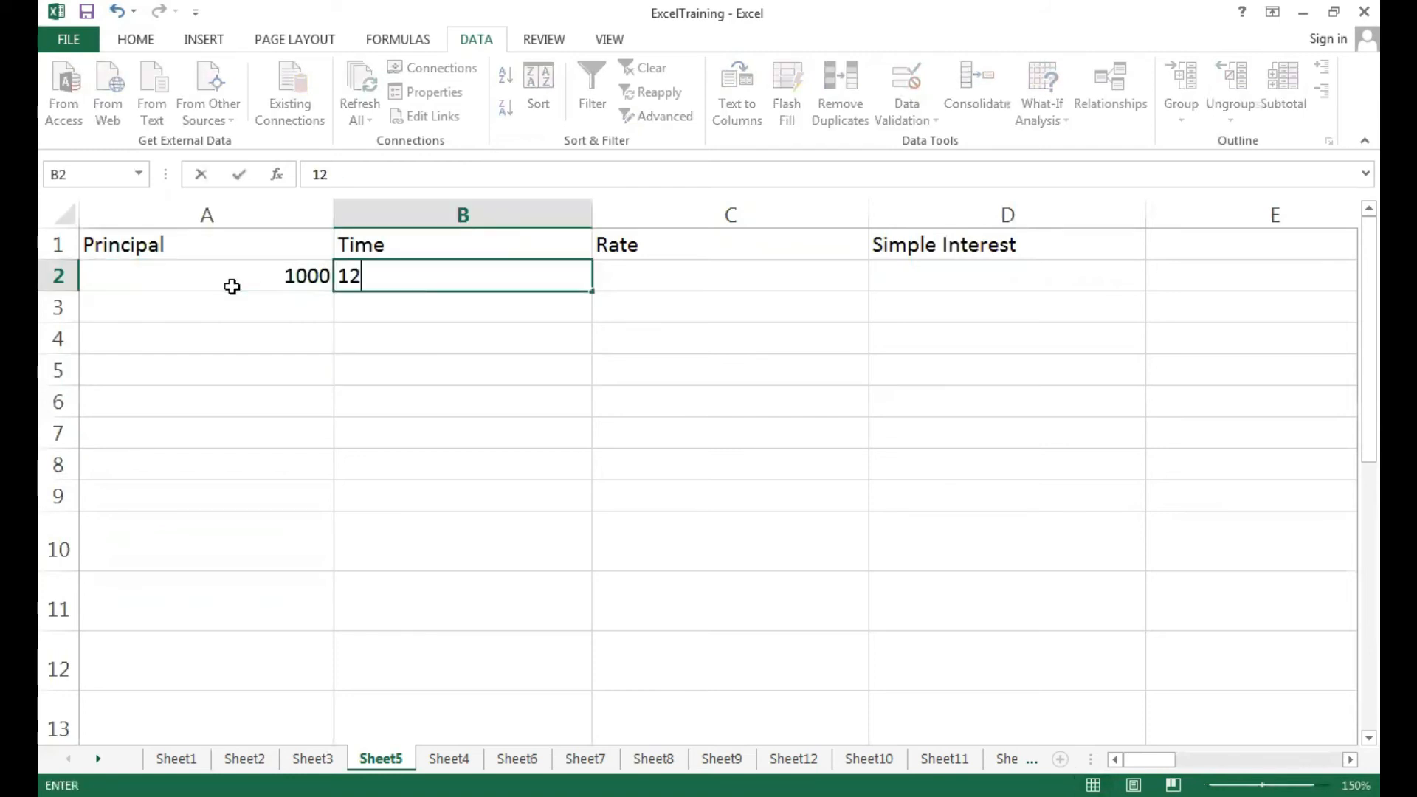
{"action": "key", "text": "Tab"}
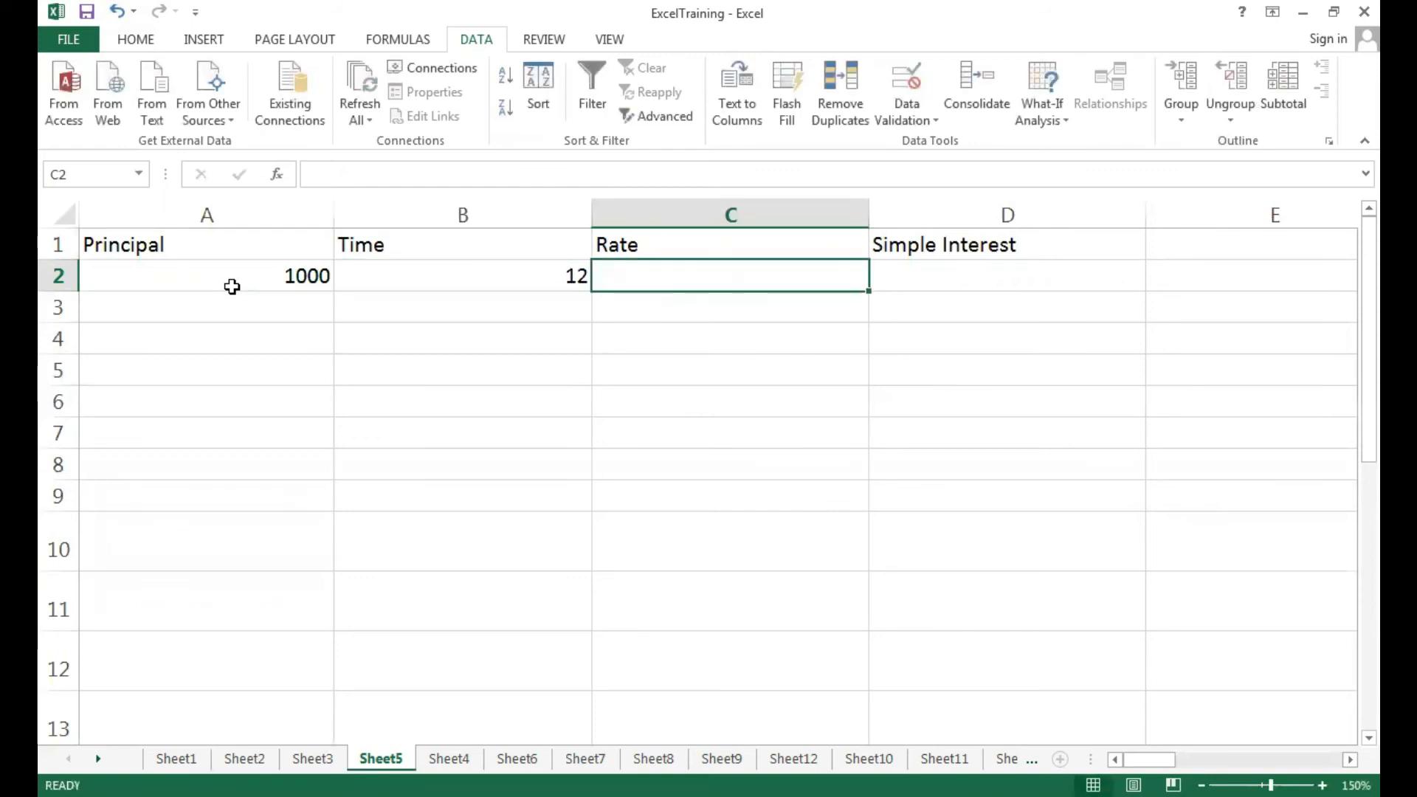
{"action": "type", "text": "8"}
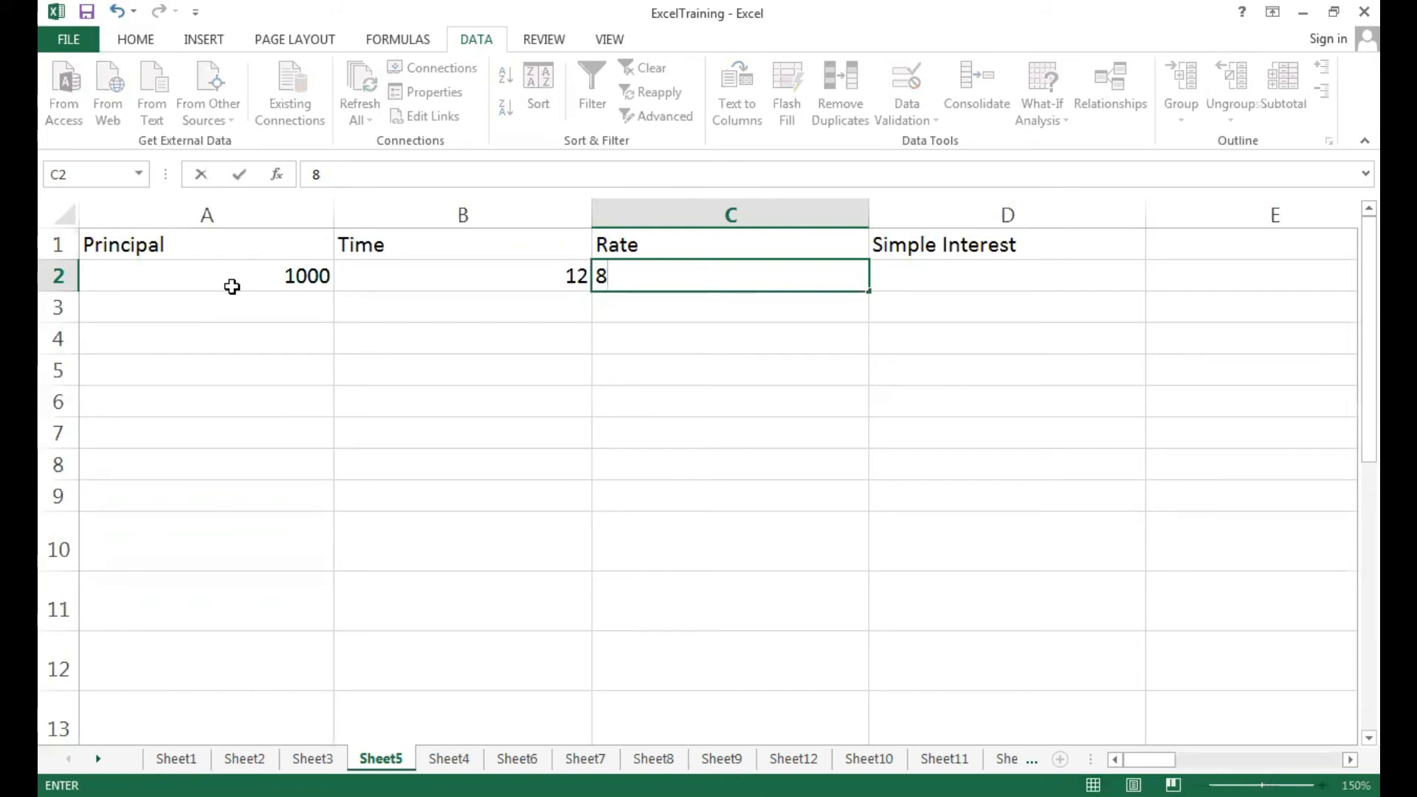
{"action": "key", "text": "Tab"}
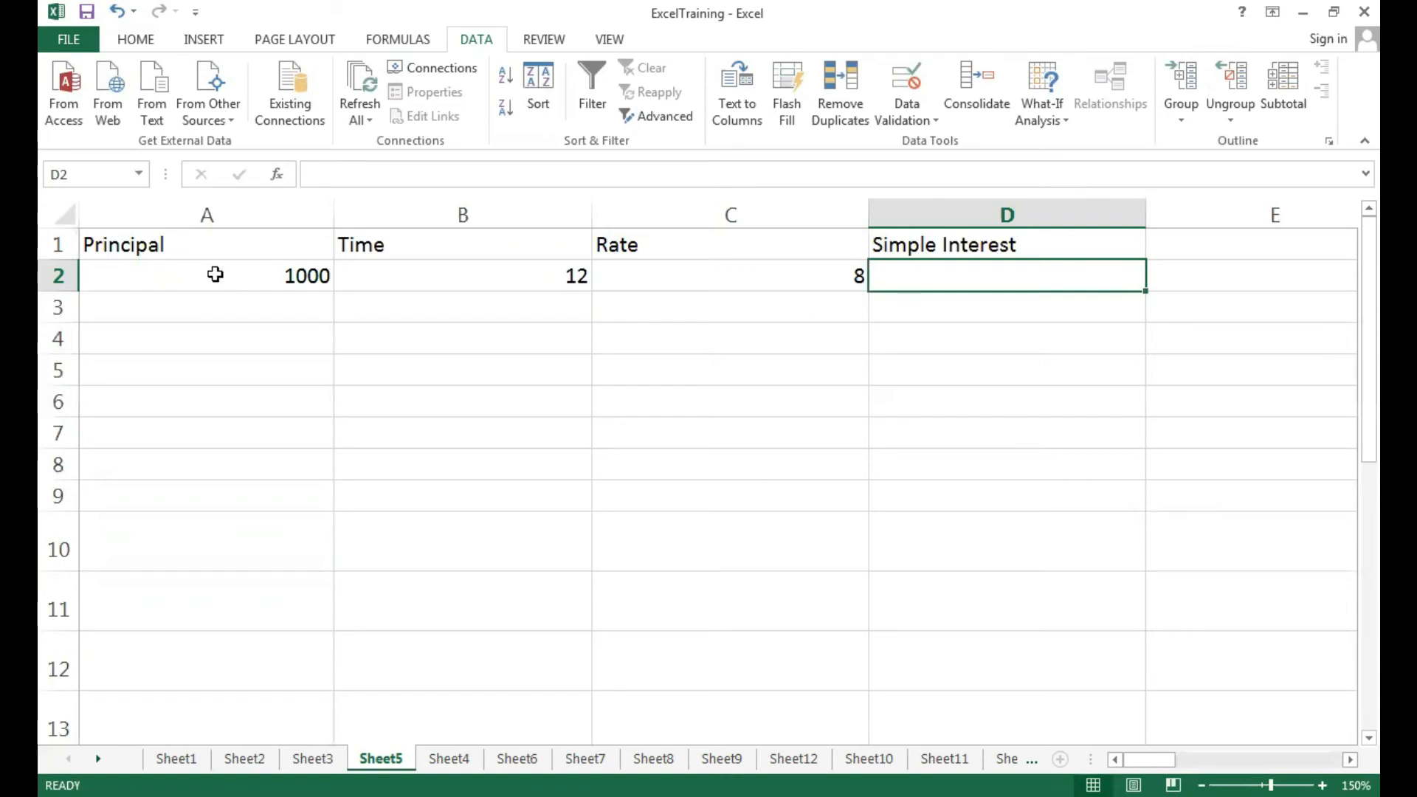
Calculate the Simple Interest in D2 with the formula =(A2*B2*C2)/100.
{"action": "type", "text": "=("}
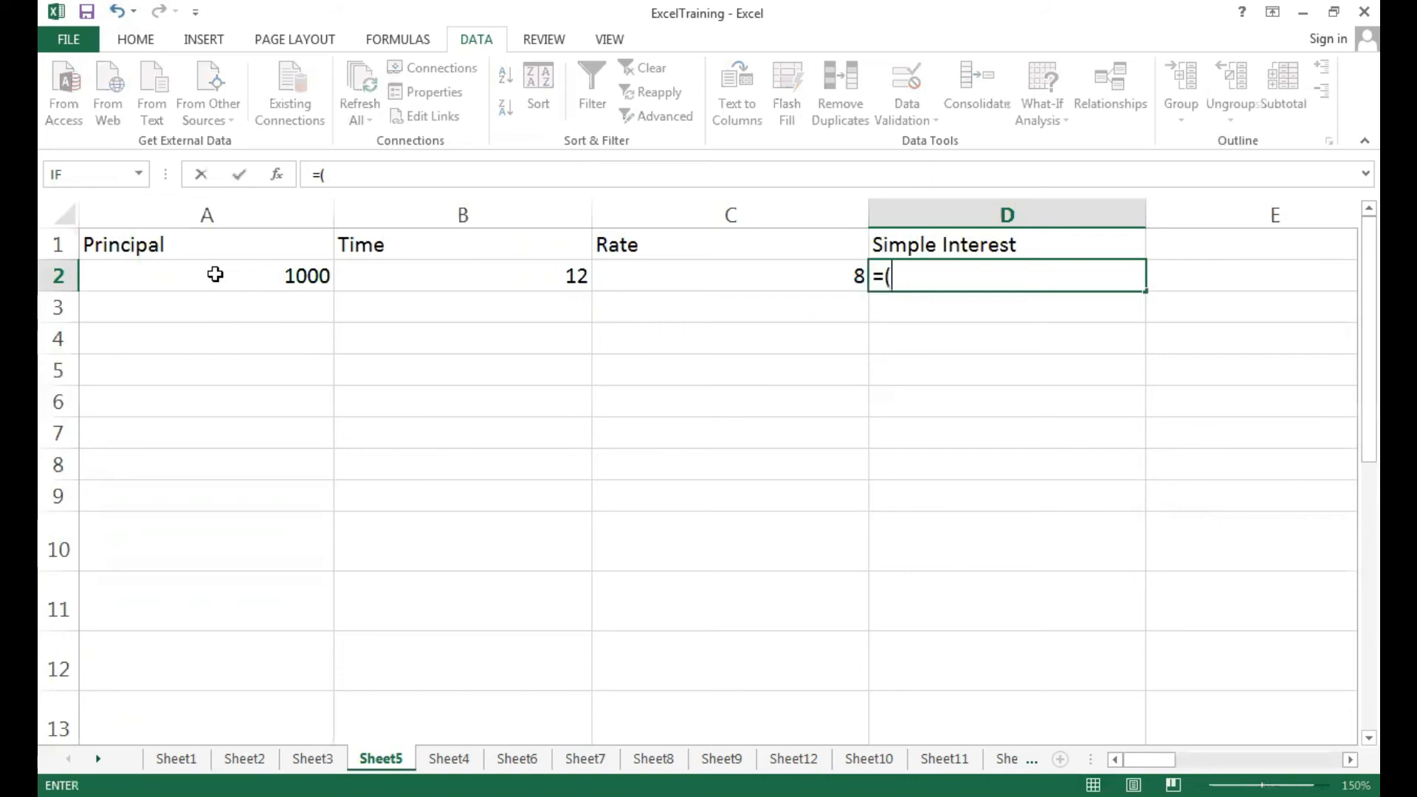
{"action": "left_click", "coordinate": [199, 276]}
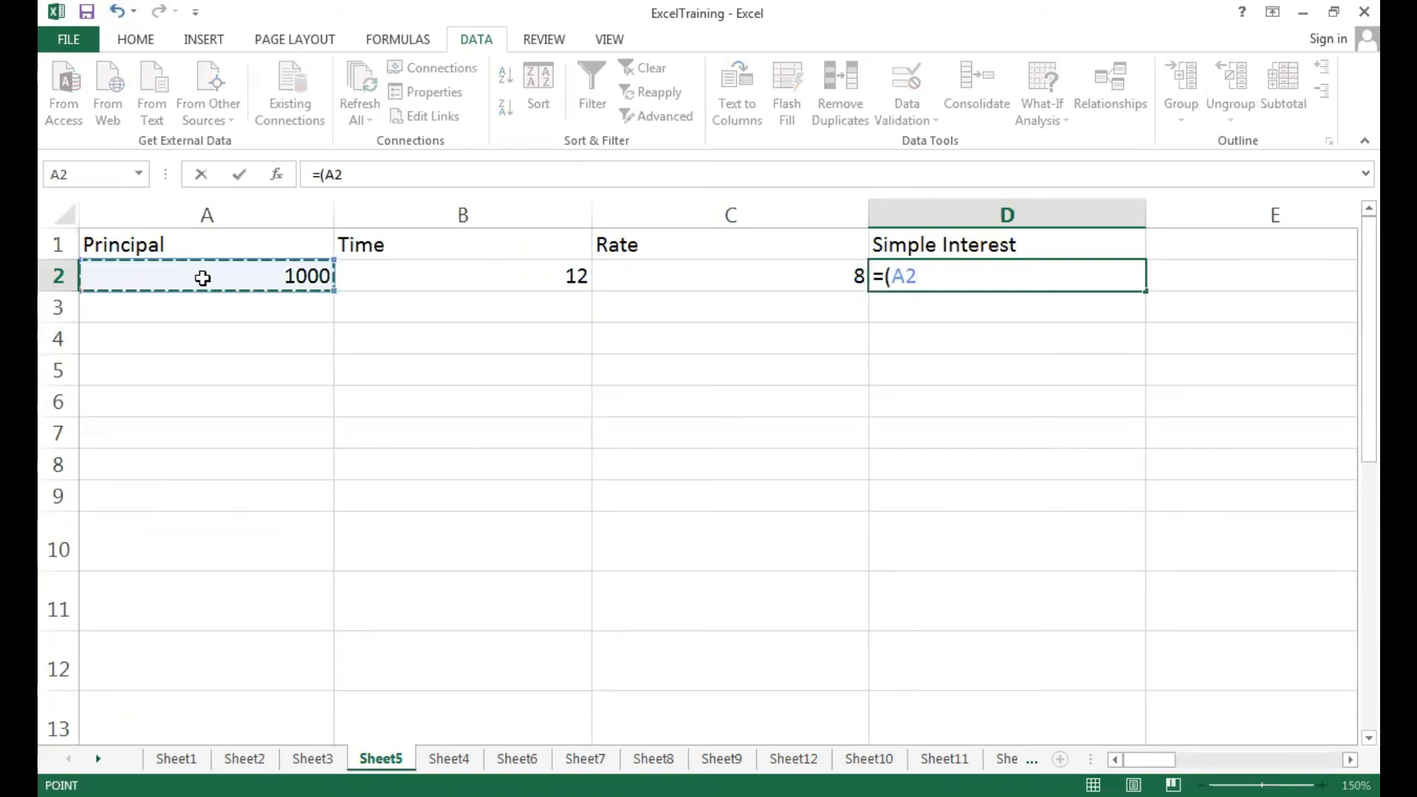
{"action": "type", "text": "*"}
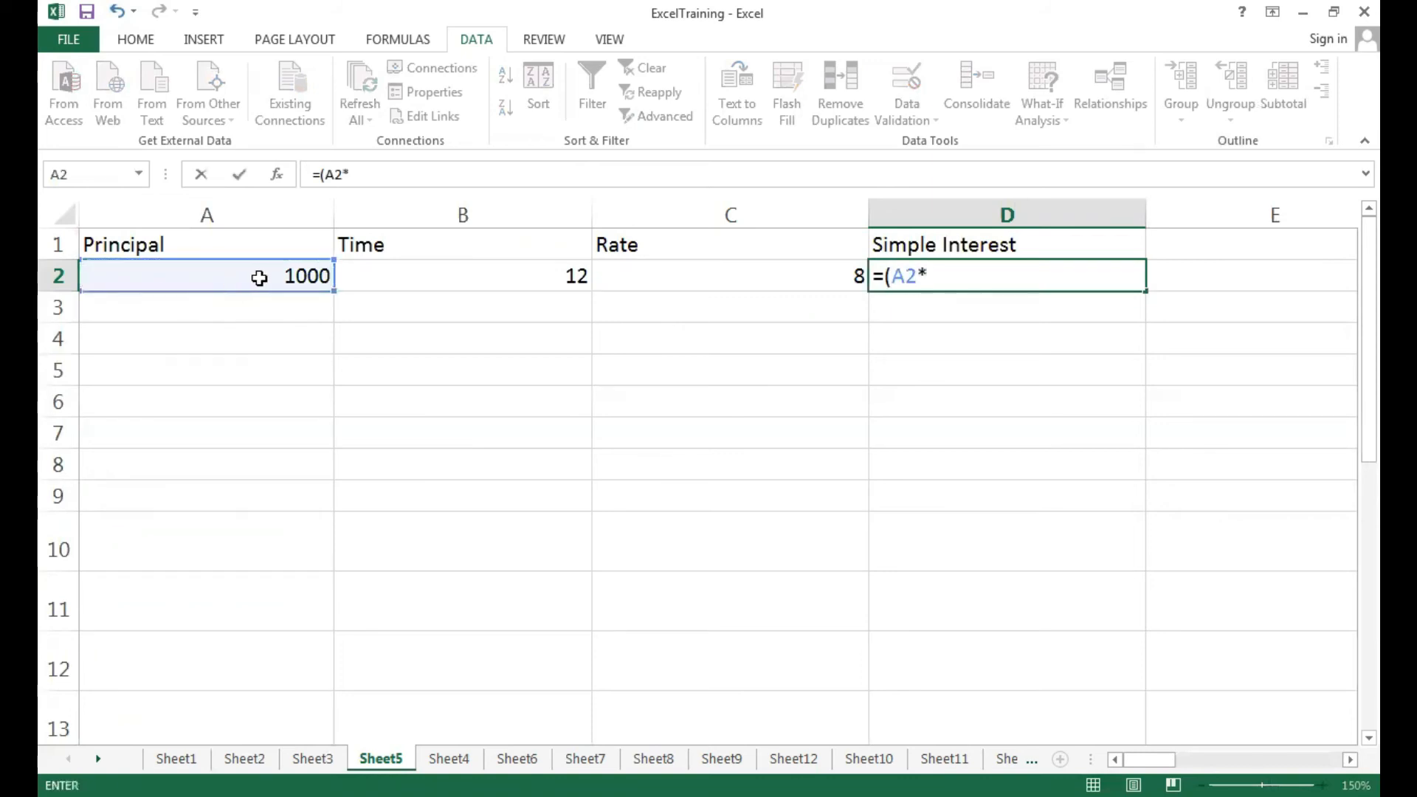
{"action": "left_click", "coordinate": [391, 276]}
{"action": "type", "text": "*"}
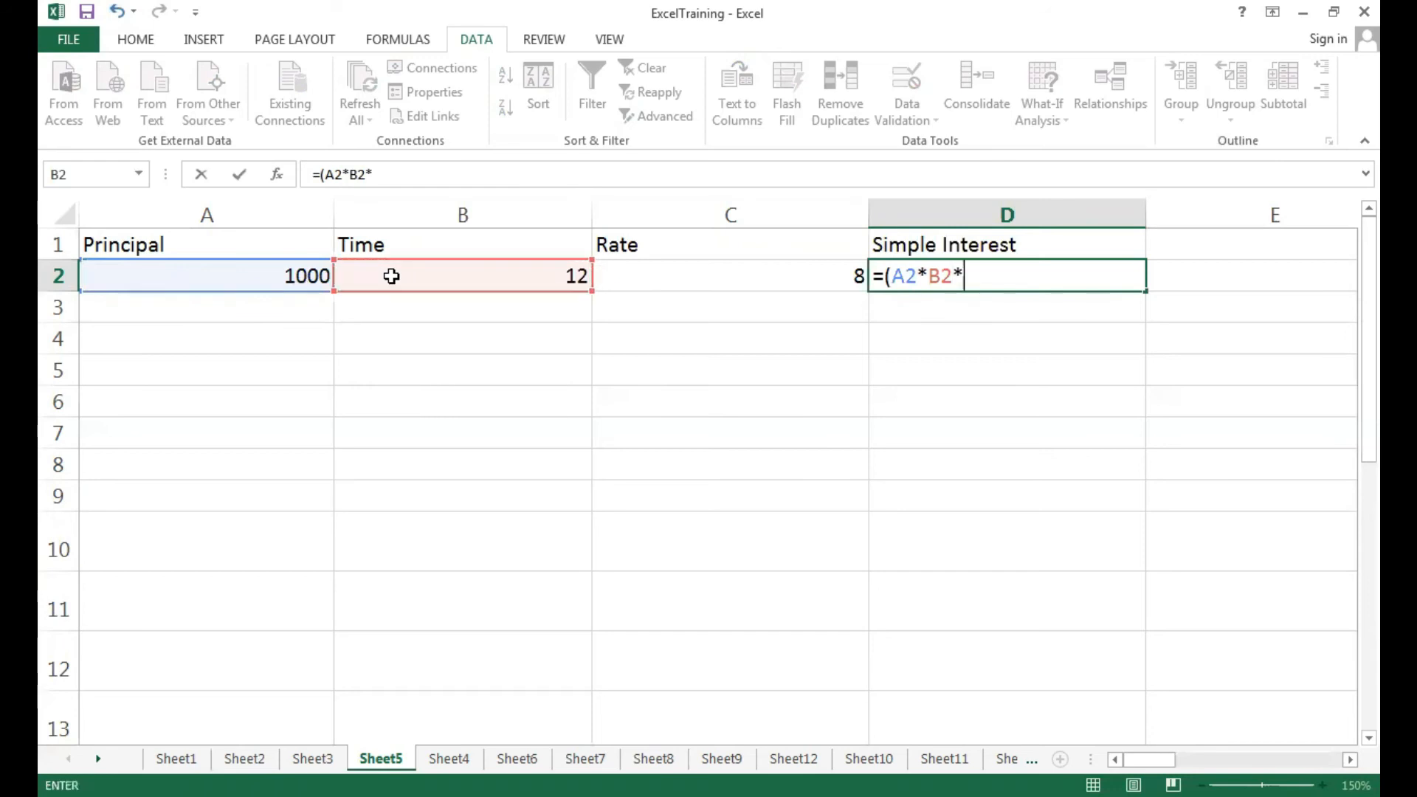
{"action": "left_click", "coordinate": [667, 279]}
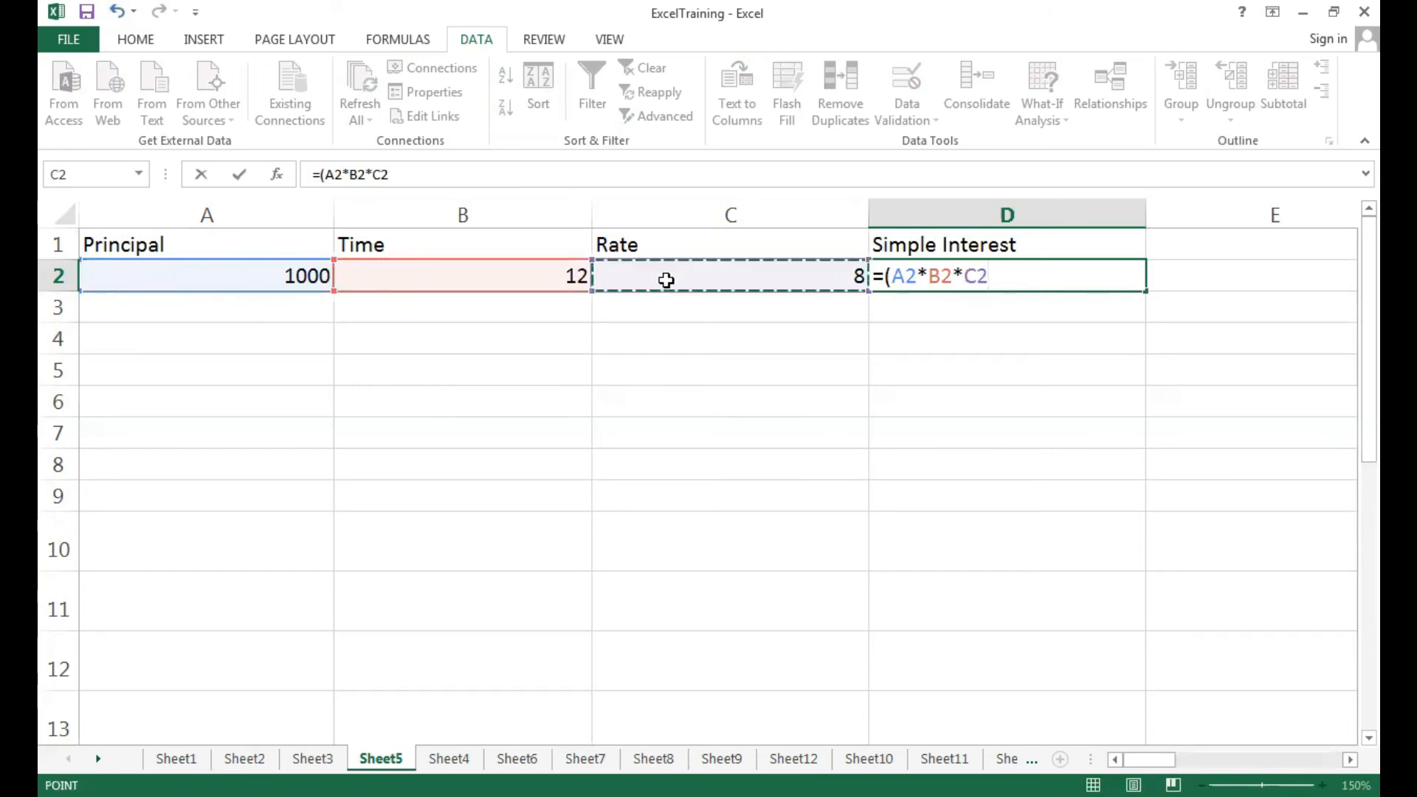
{"action": "type", "text": ")/100"}
{"action": "key", "text": "Return"}
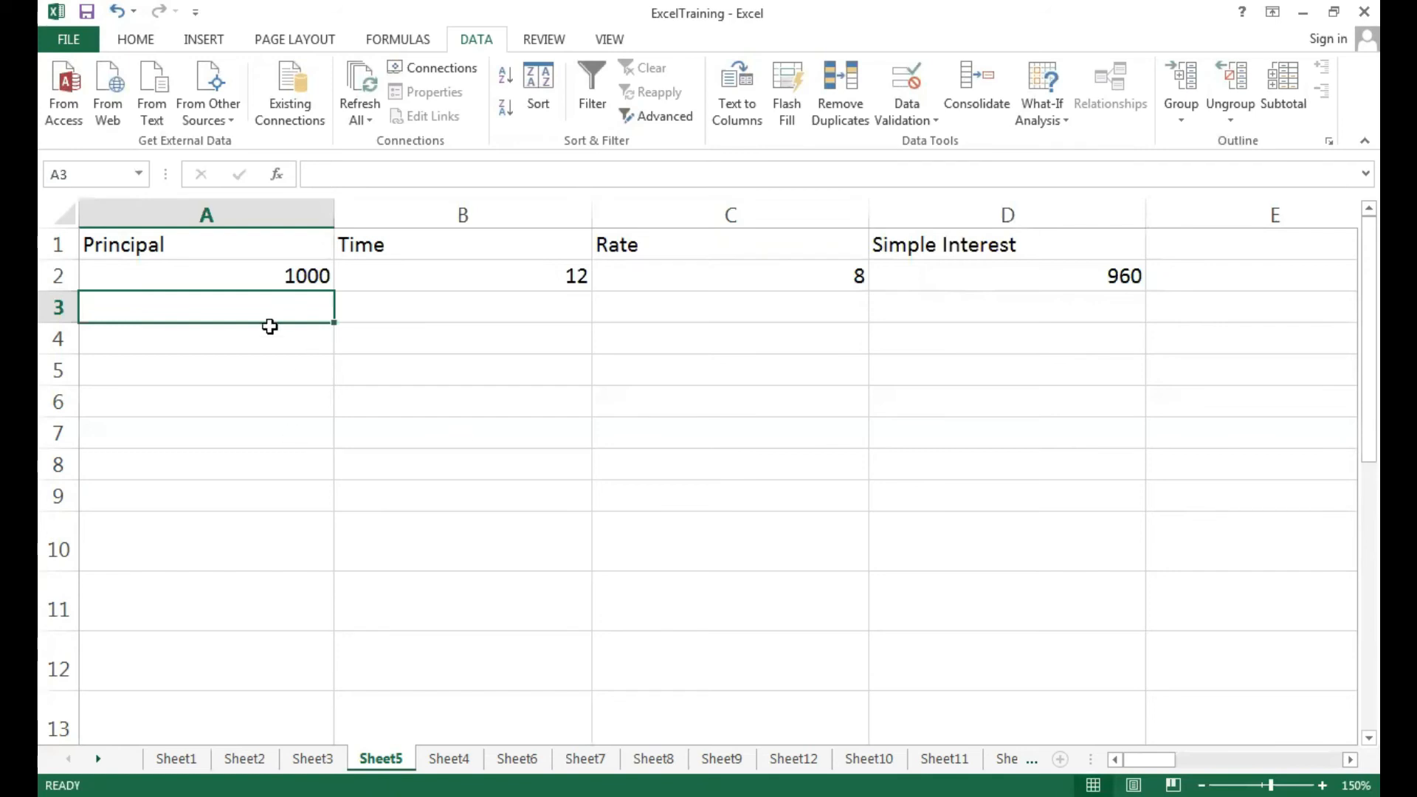
Enter the formula =(A2*B2*C2)/100 in A5 as the corner cell of the data table.
{"action": "left_click", "coordinate": [292, 349]}
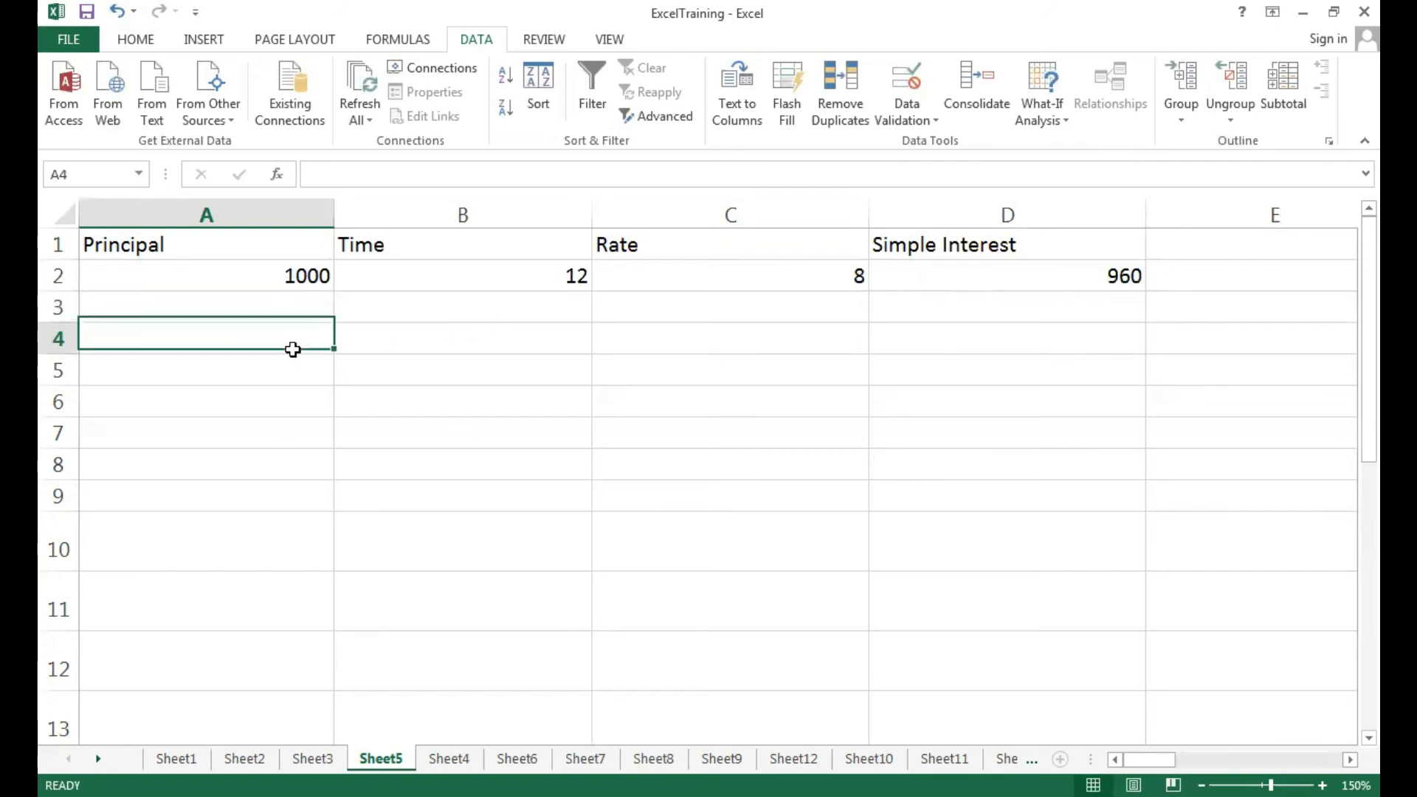
{"action": "left_click", "coordinate": [258, 373]}
{"action": "type", "text": "="}
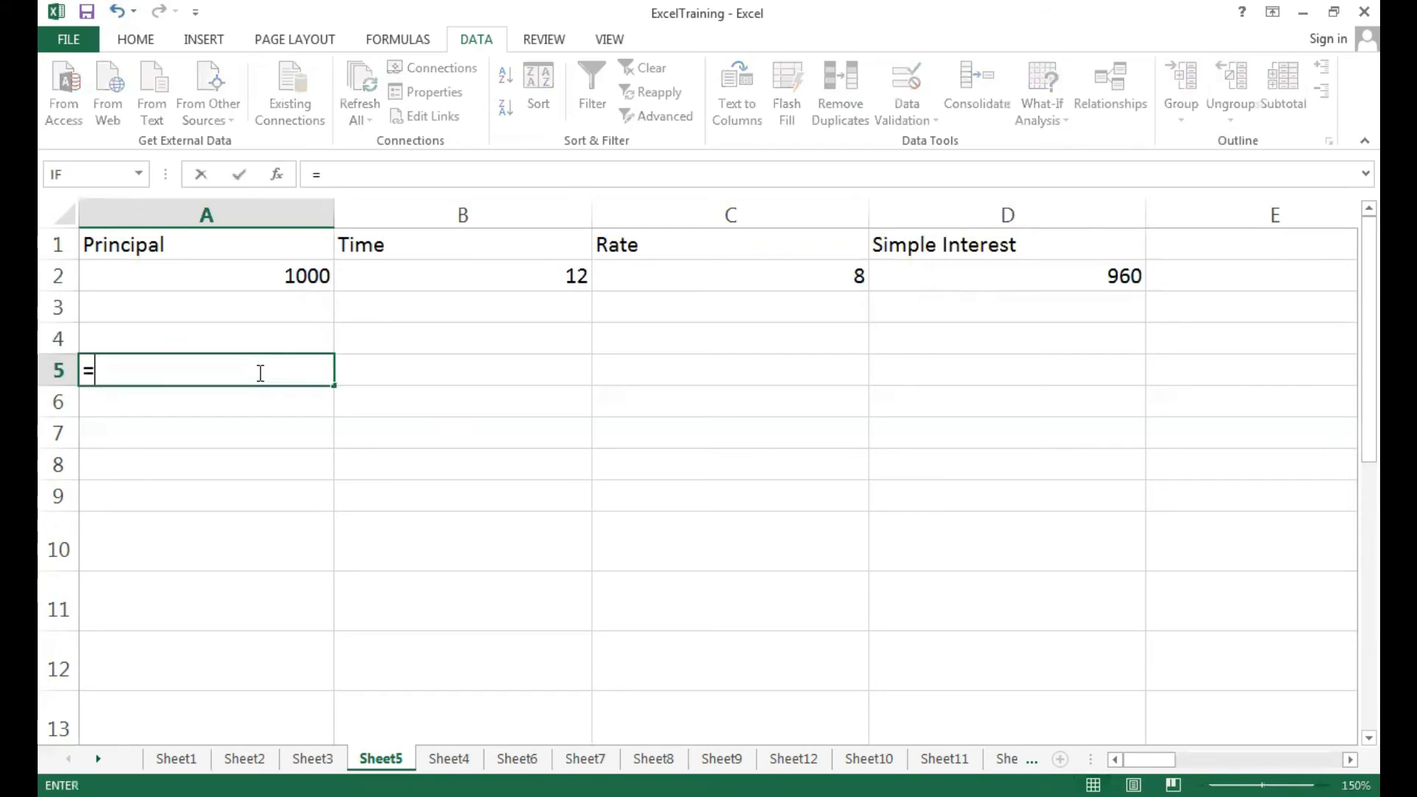
{"action": "left_click", "coordinate": [301, 275]}
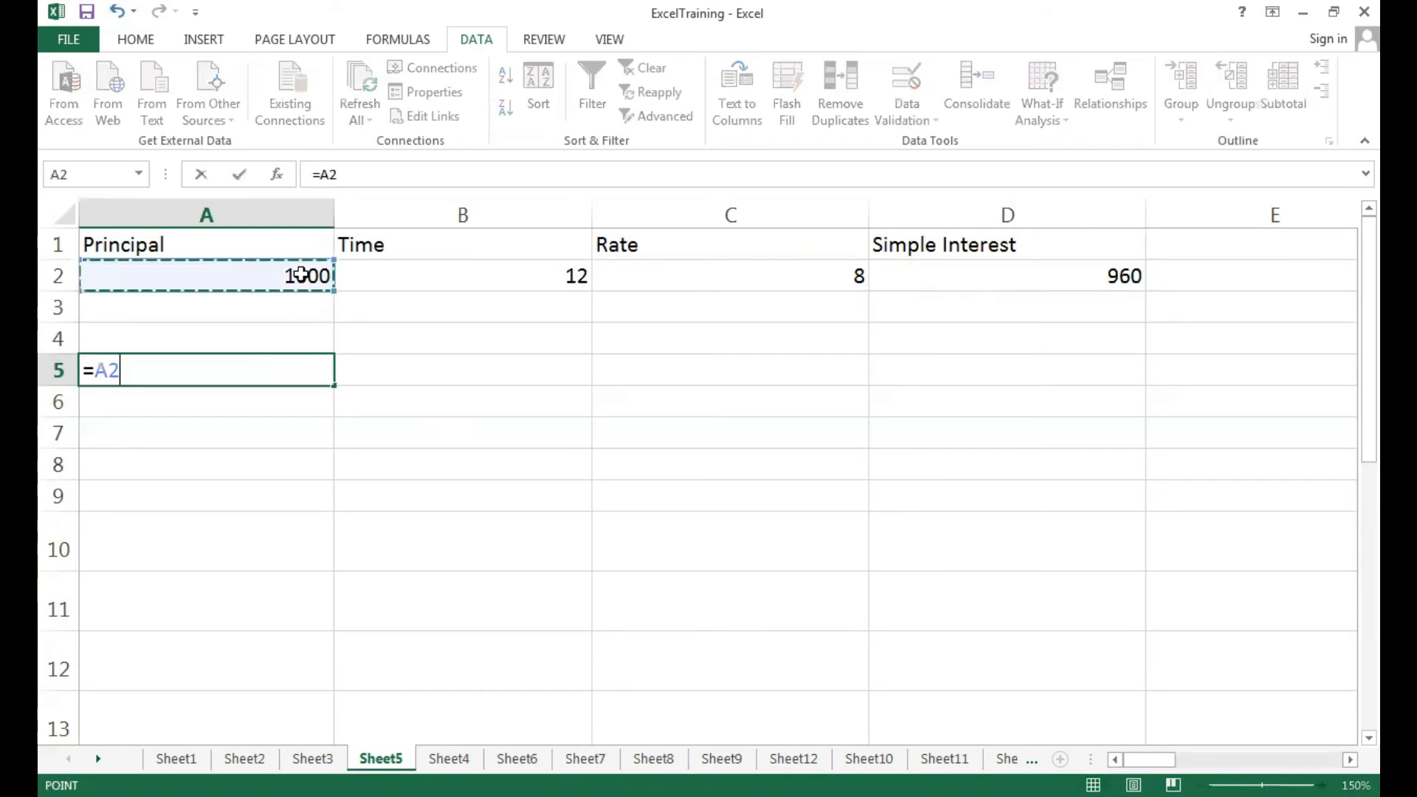
{"action": "key", "text": "BackSpace"}
{"action": "type", "text": "("}
{"action": "left_click", "coordinate": [303, 273]}
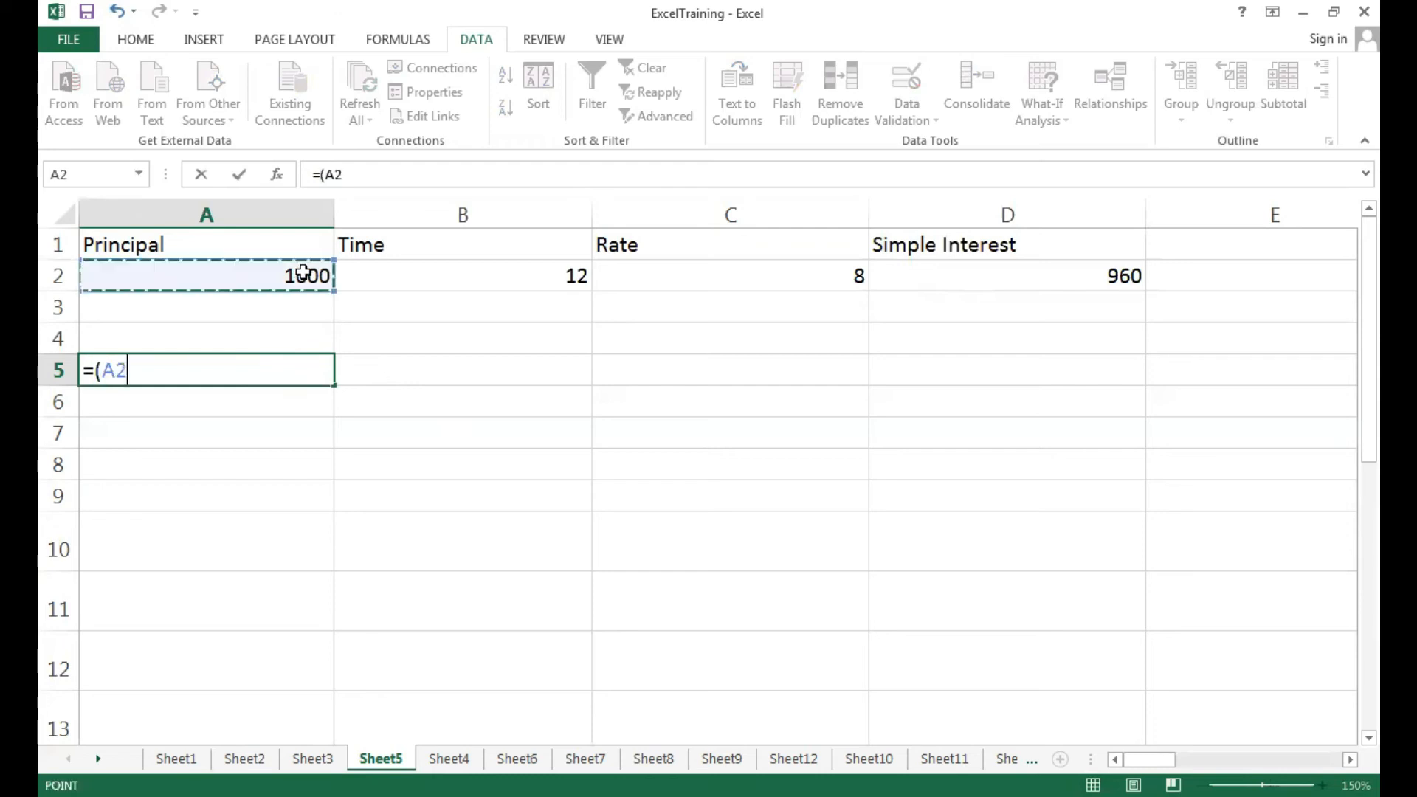
{"action": "type", "text": "*"}
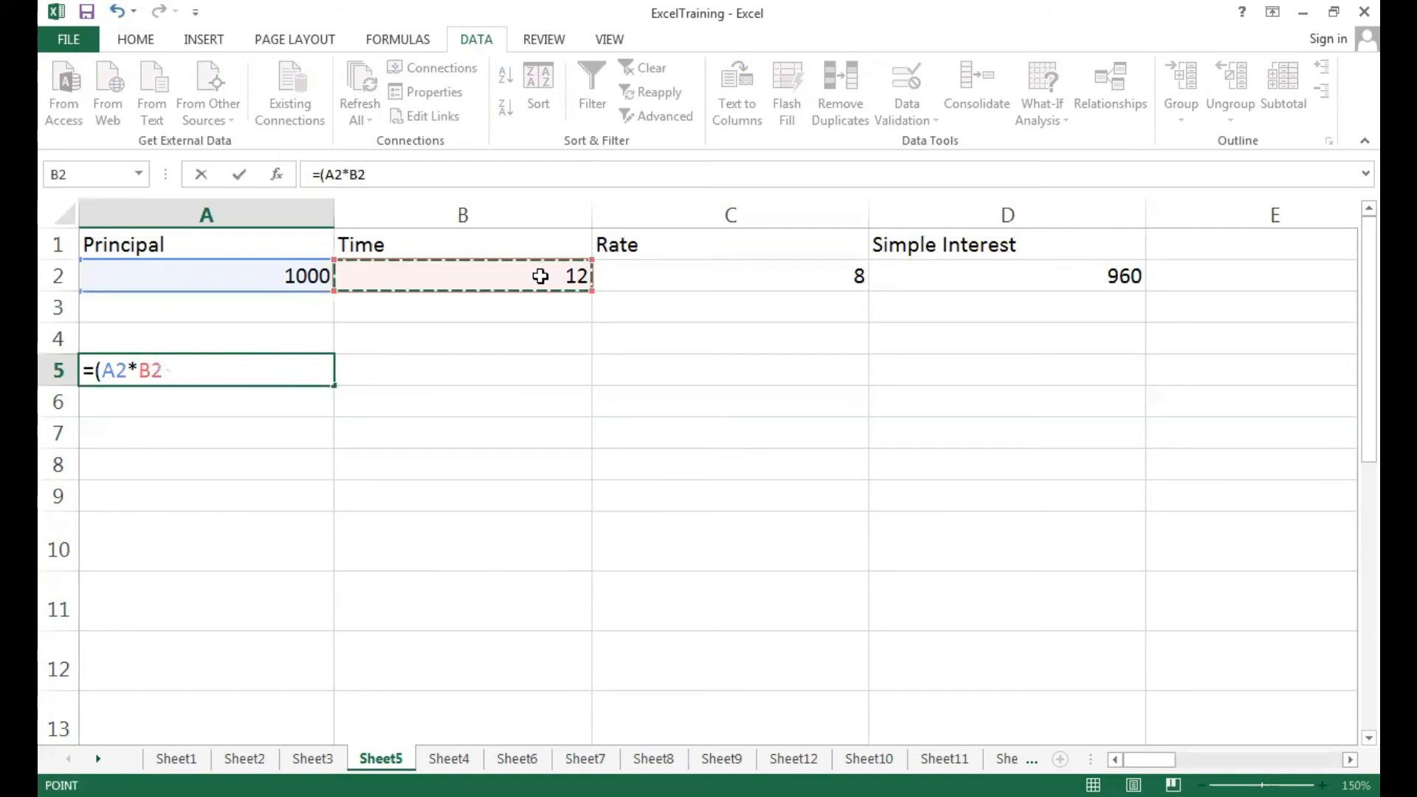
{"action": "type", "text": "*"}
{"action": "left_click", "coordinate": [827, 277]}
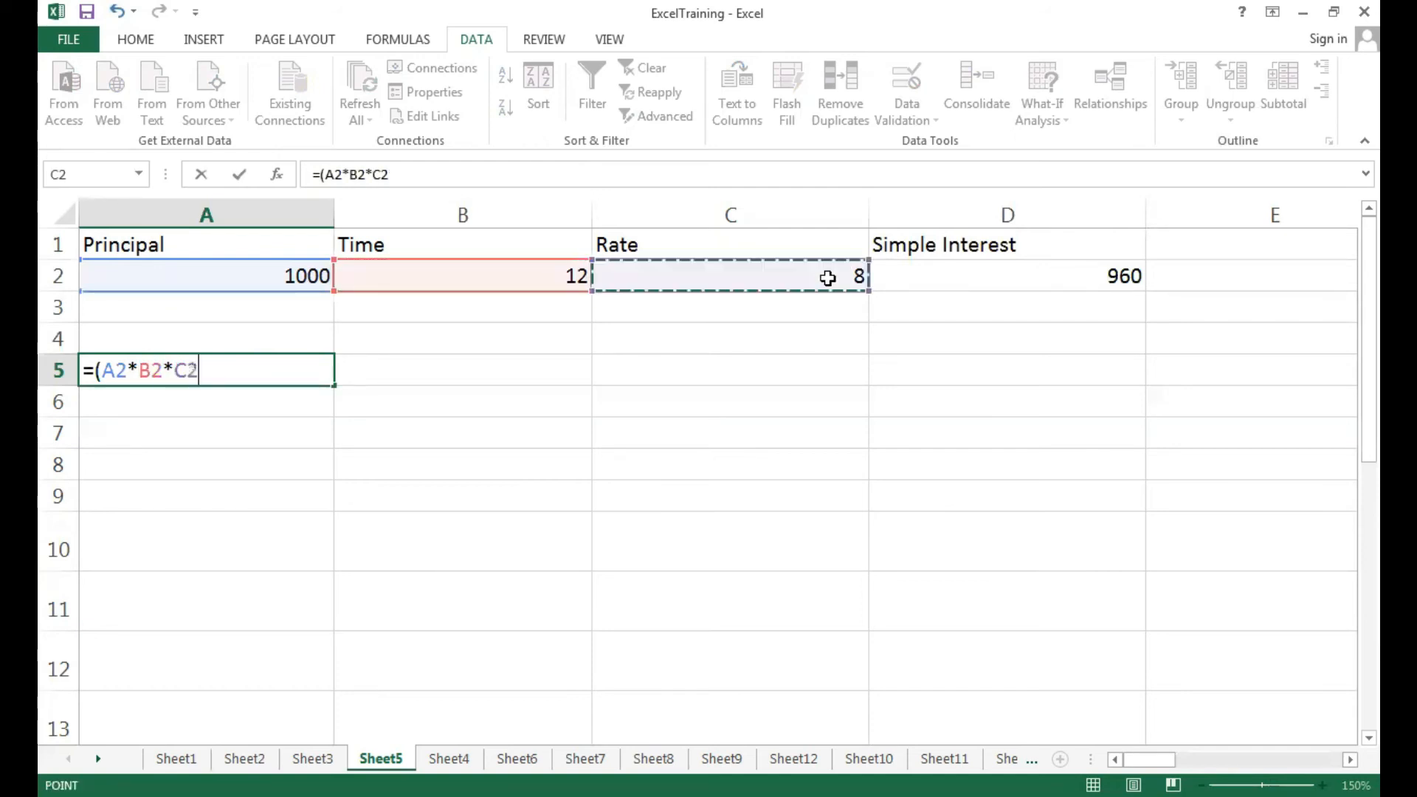
{"action": "type", "text": ")/100"}
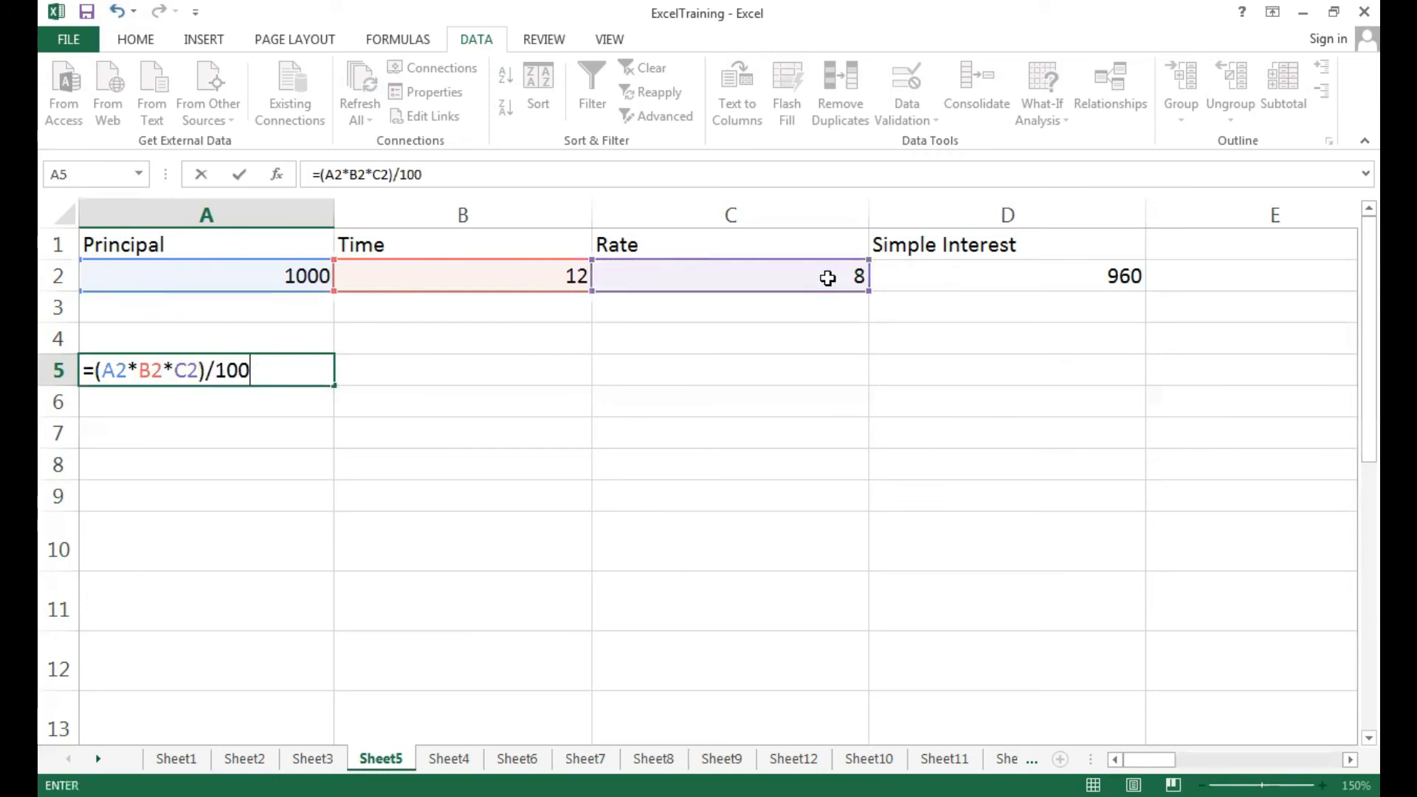
{"action": "key", "text": "Return"}
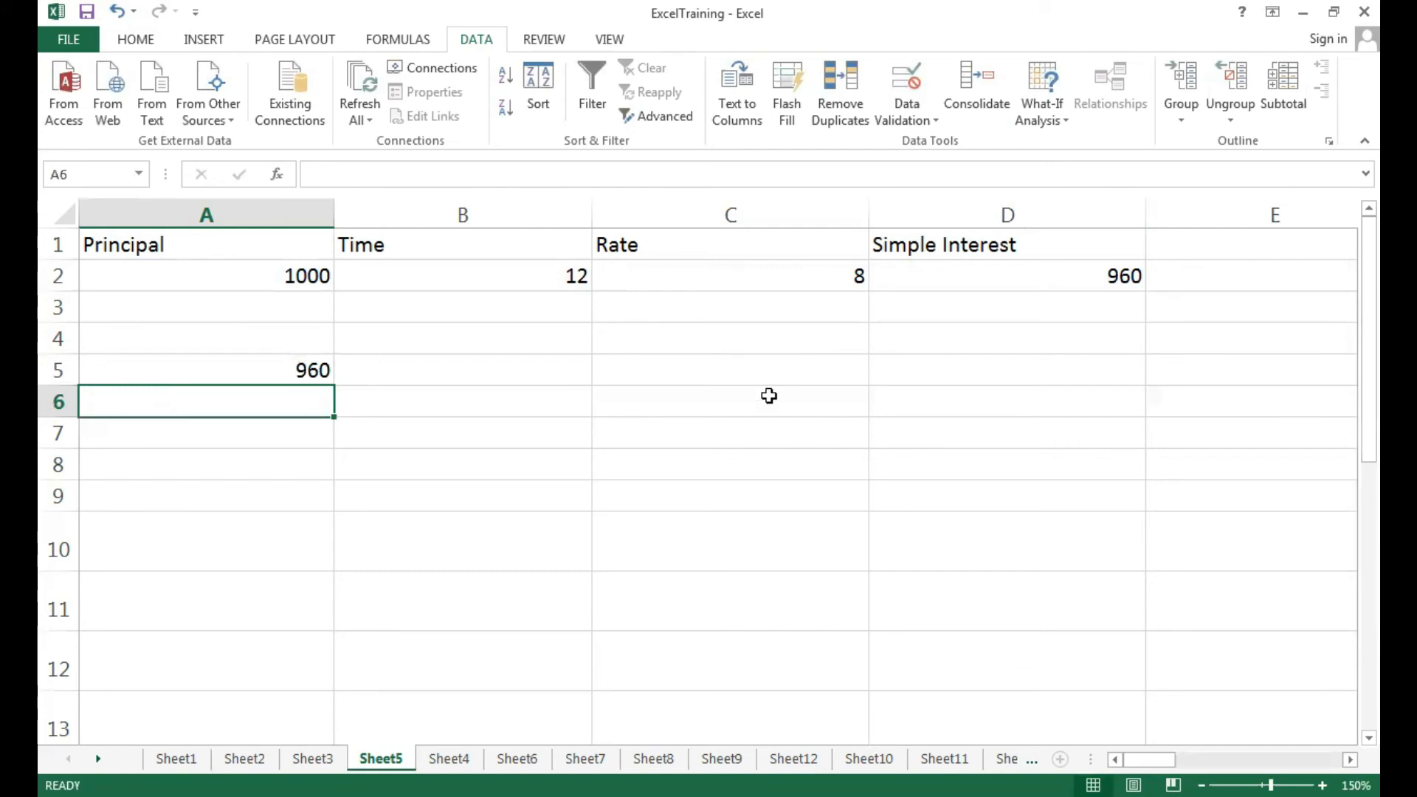
{"action": "left_click", "coordinate": [328, 377]}
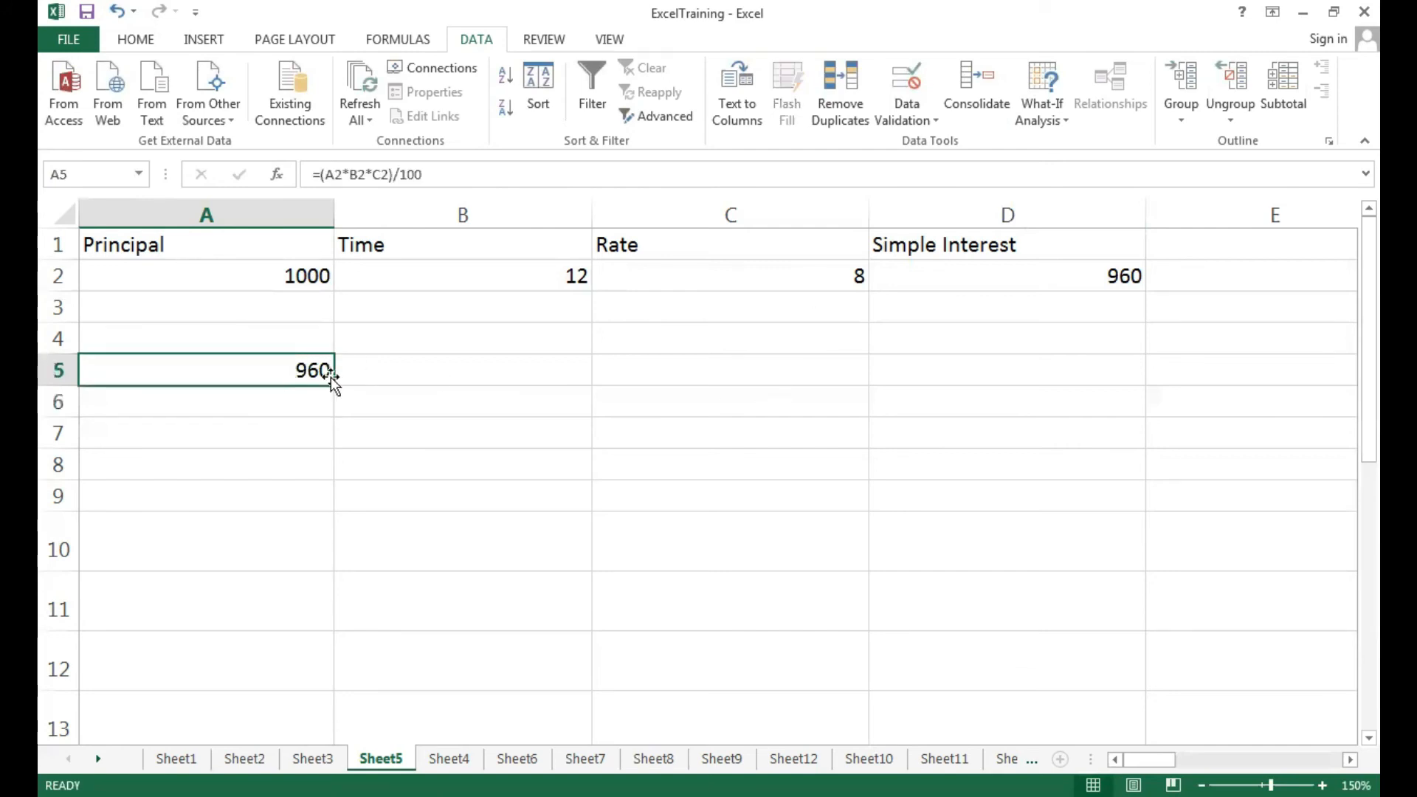
Enter the first two time values, 12 in B5 and 24 in C5.
{"action": "left_click", "coordinate": [443, 372]}
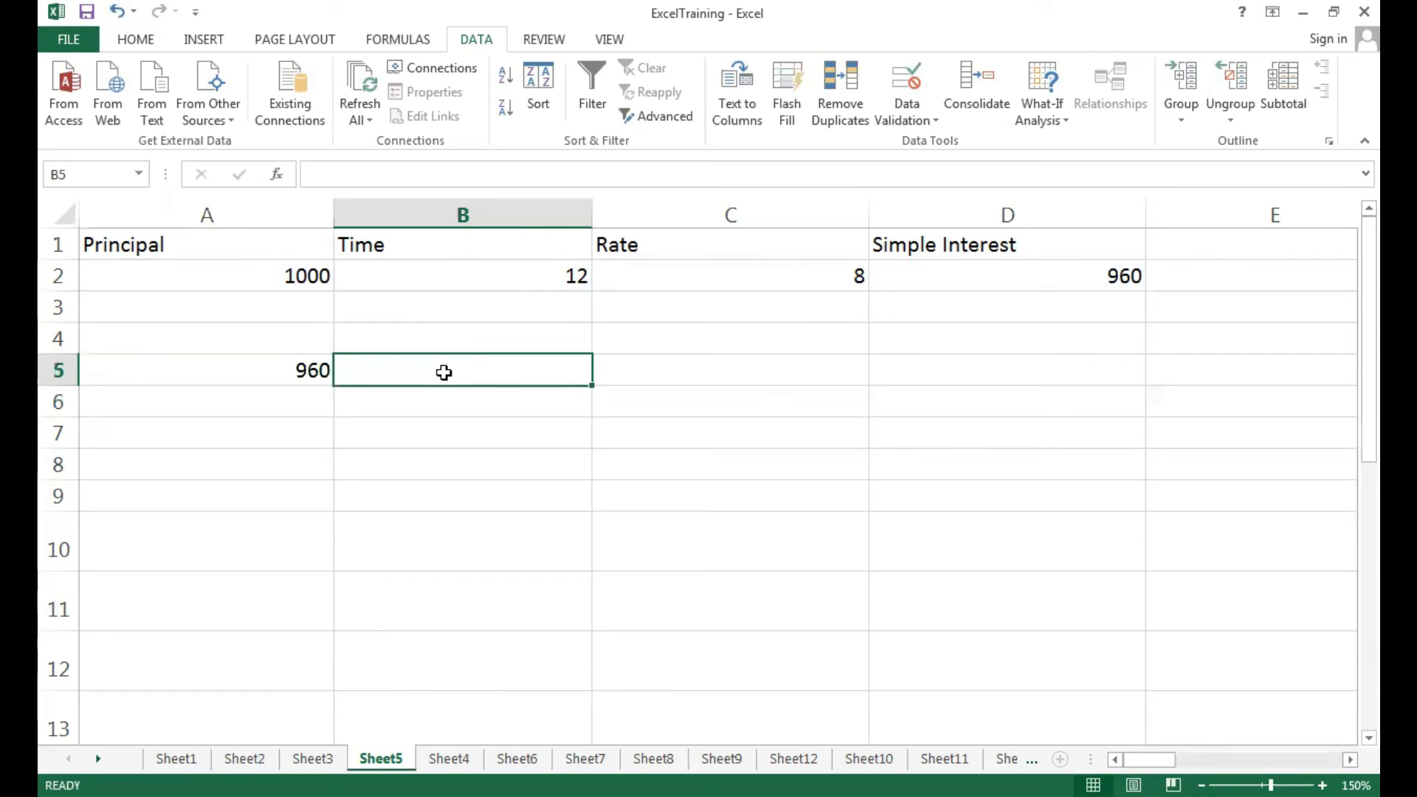
{"action": "type", "text": "12"}
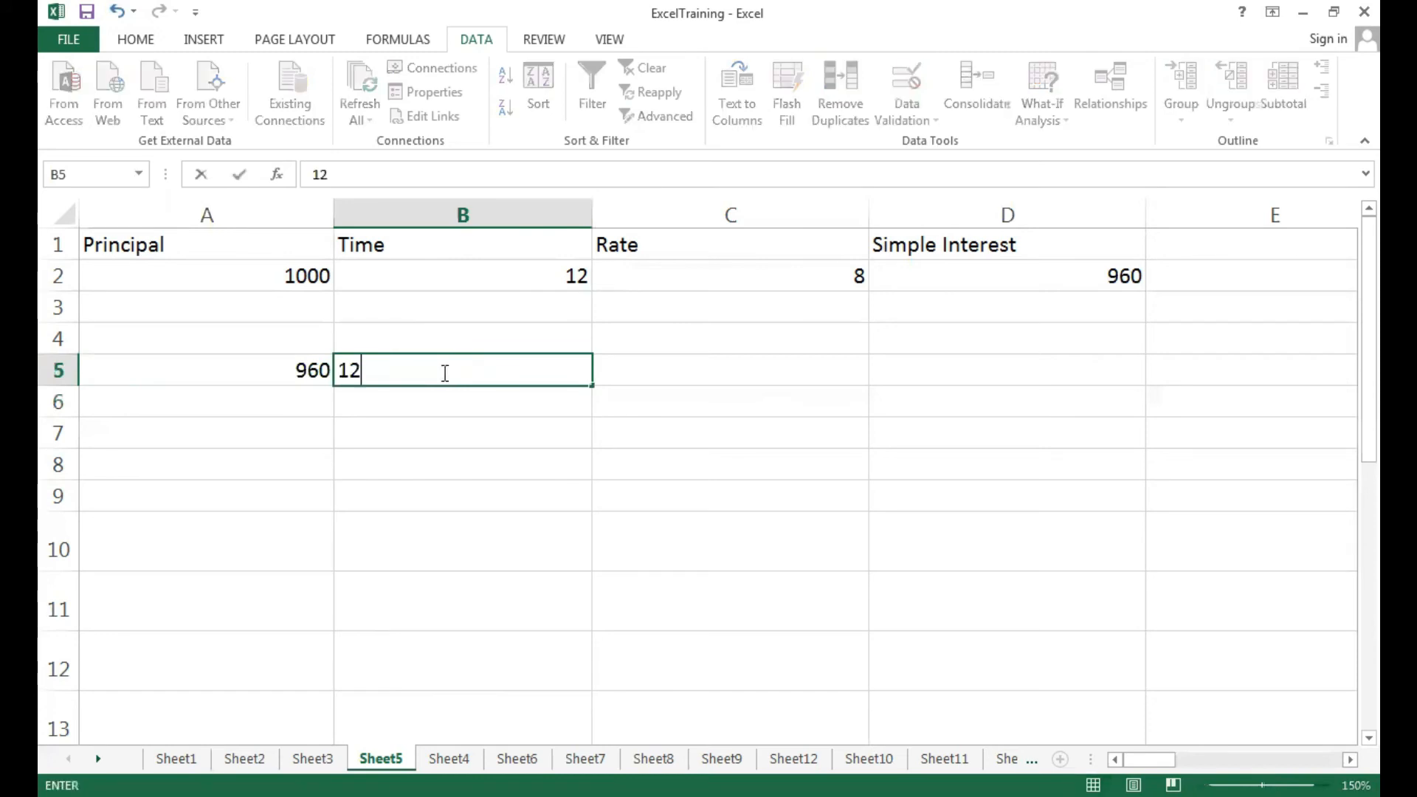
{"action": "key", "text": "Tab"}
{"action": "type", "text": "24"}
{"action": "key", "text": "Tab"}
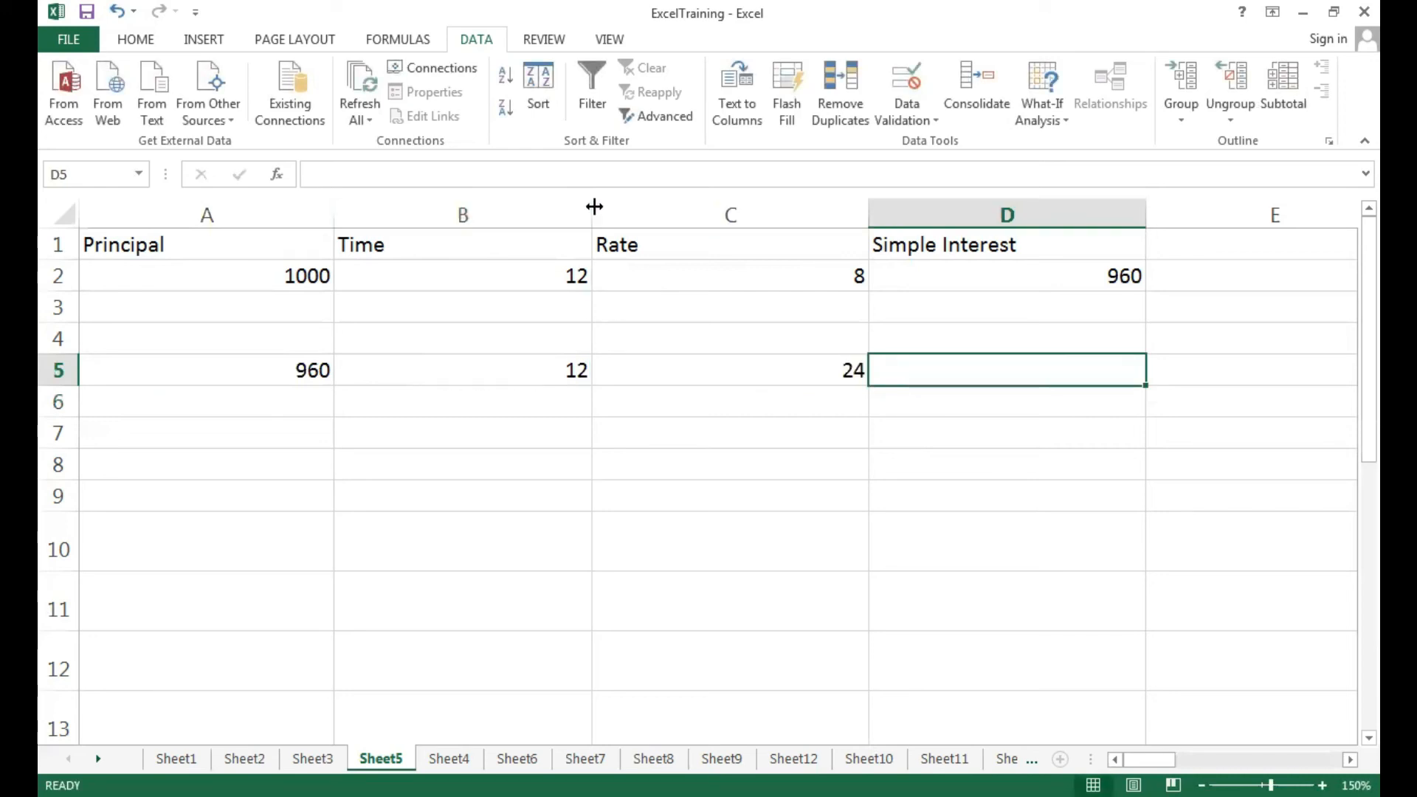
Narrow columns B to F, setting column B to a width of about 10.86.
{"action": "left_click_drag", "start_coordinate": [594, 209], "coordinate": [462, 225]}
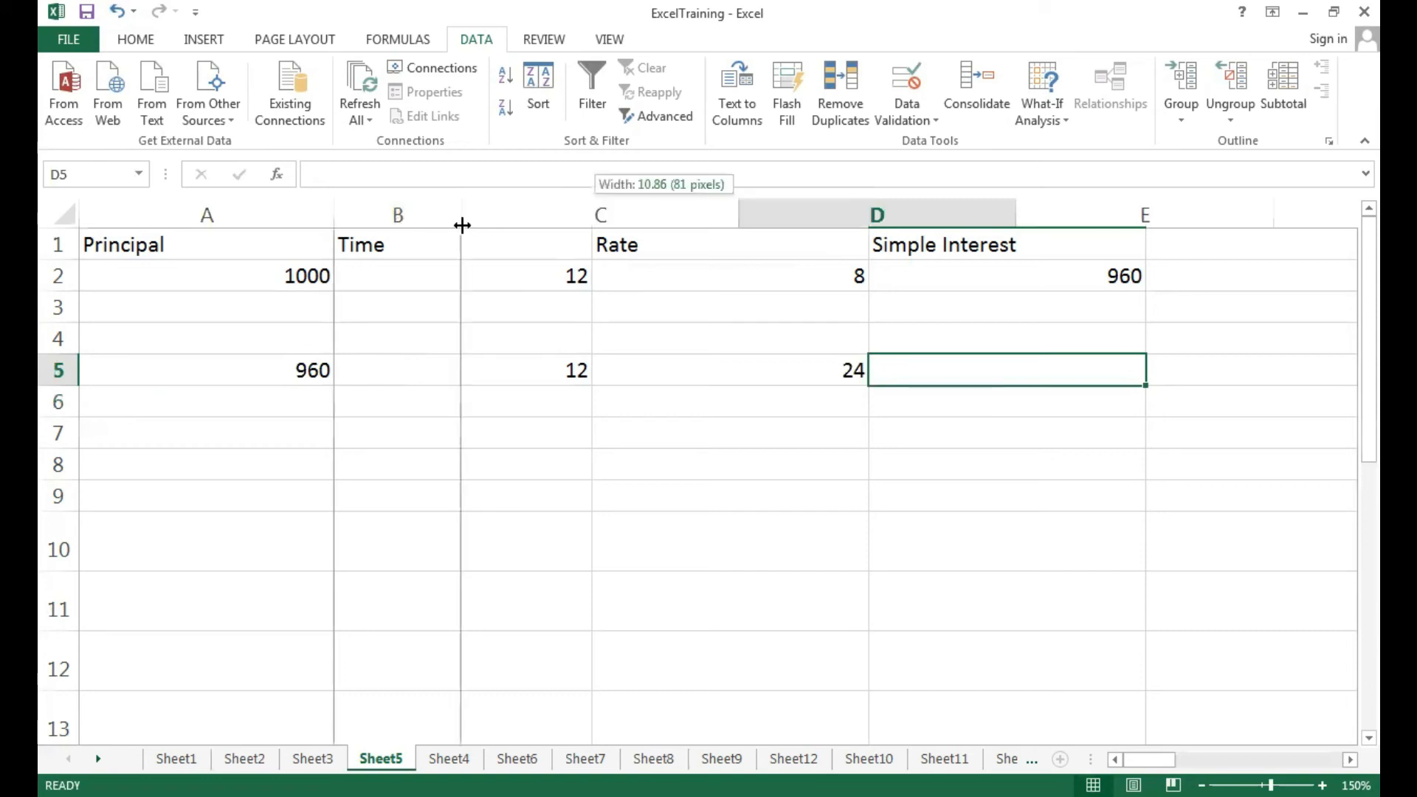
{"action": "left_click_drag", "start_coordinate": [736, 215], "coordinate": [539, 225]}
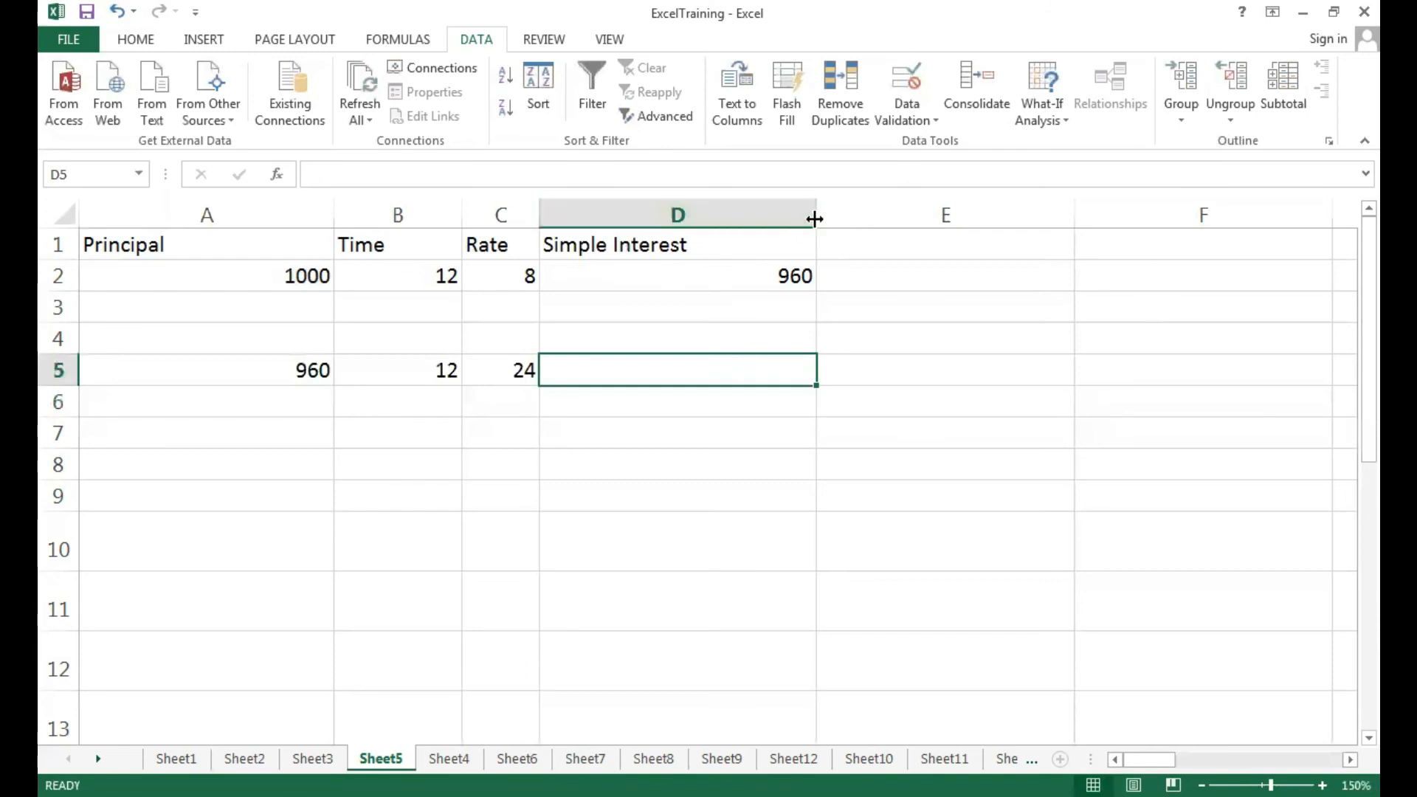
{"action": "left_click_drag", "start_coordinate": [814, 218], "coordinate": [684, 244]}
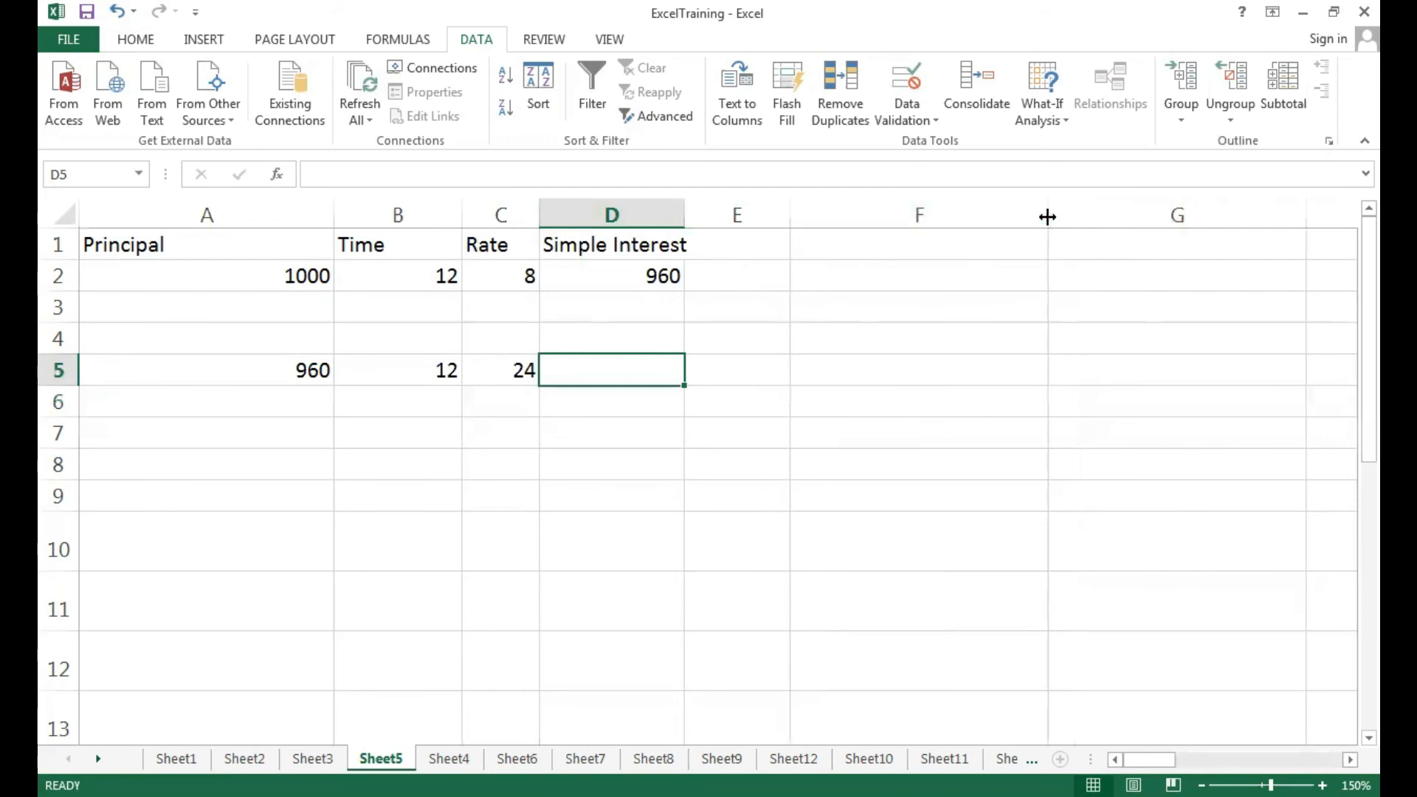
{"action": "left_click_drag", "start_coordinate": [1047, 216], "coordinate": [899, 216]}
Extend the time series from B5:C5 across row 5 to 72 in G5, and narrow column G.
{"action": "left_click_drag", "start_coordinate": [447, 371], "coordinate": [516, 377]}
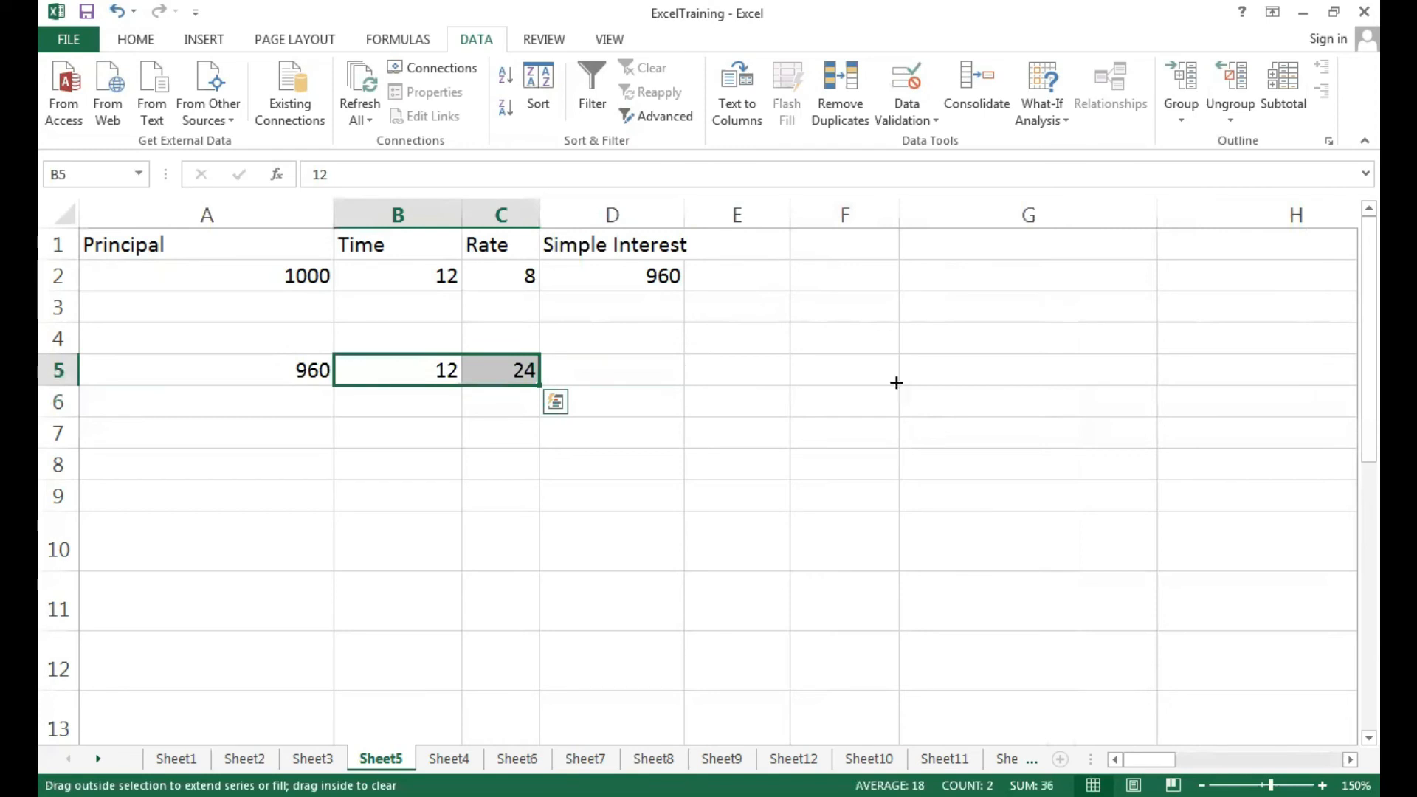
{"action": "left_click_drag", "start_coordinate": [1040, 386], "coordinate": [1044, 389]}
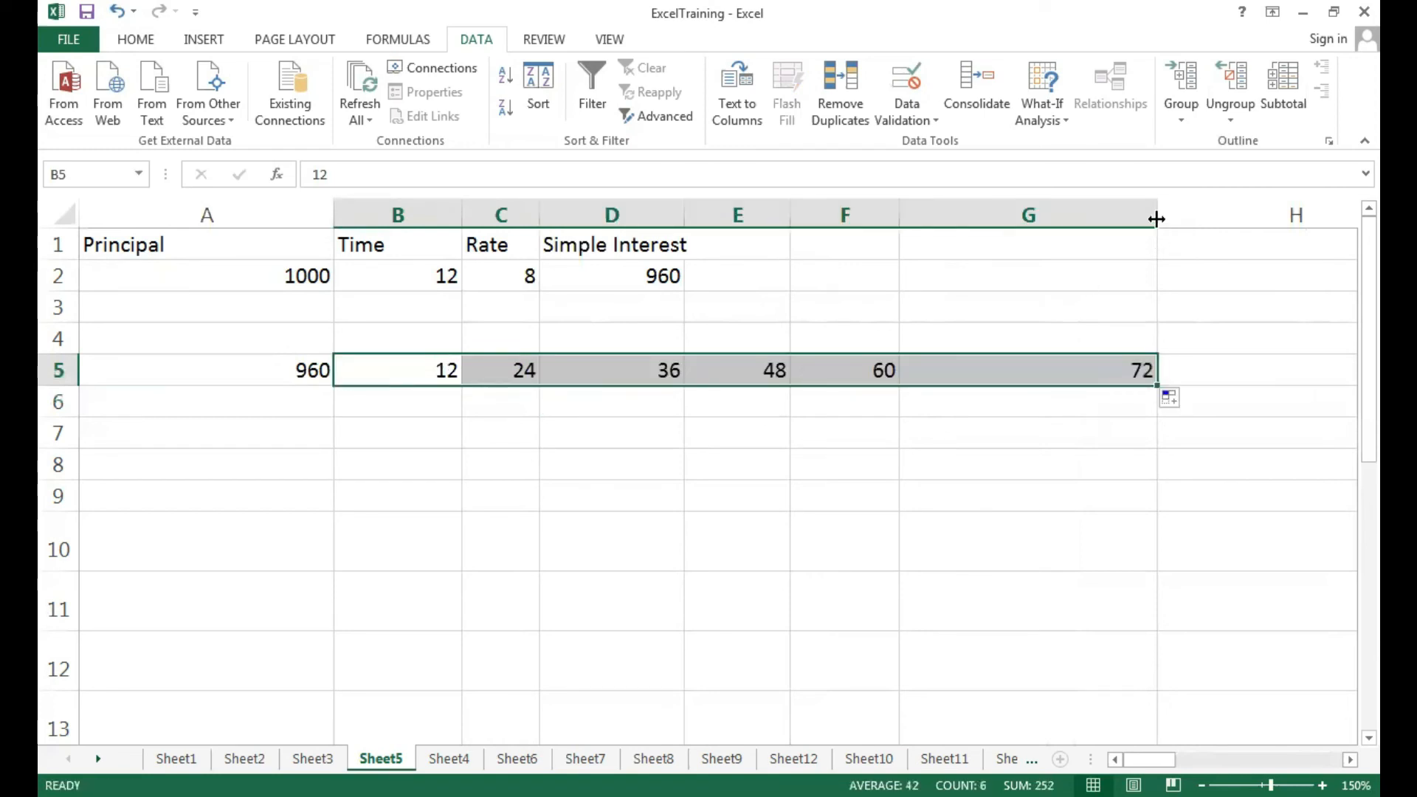
{"action": "left_click_drag", "start_coordinate": [1156, 218], "coordinate": [989, 245]}
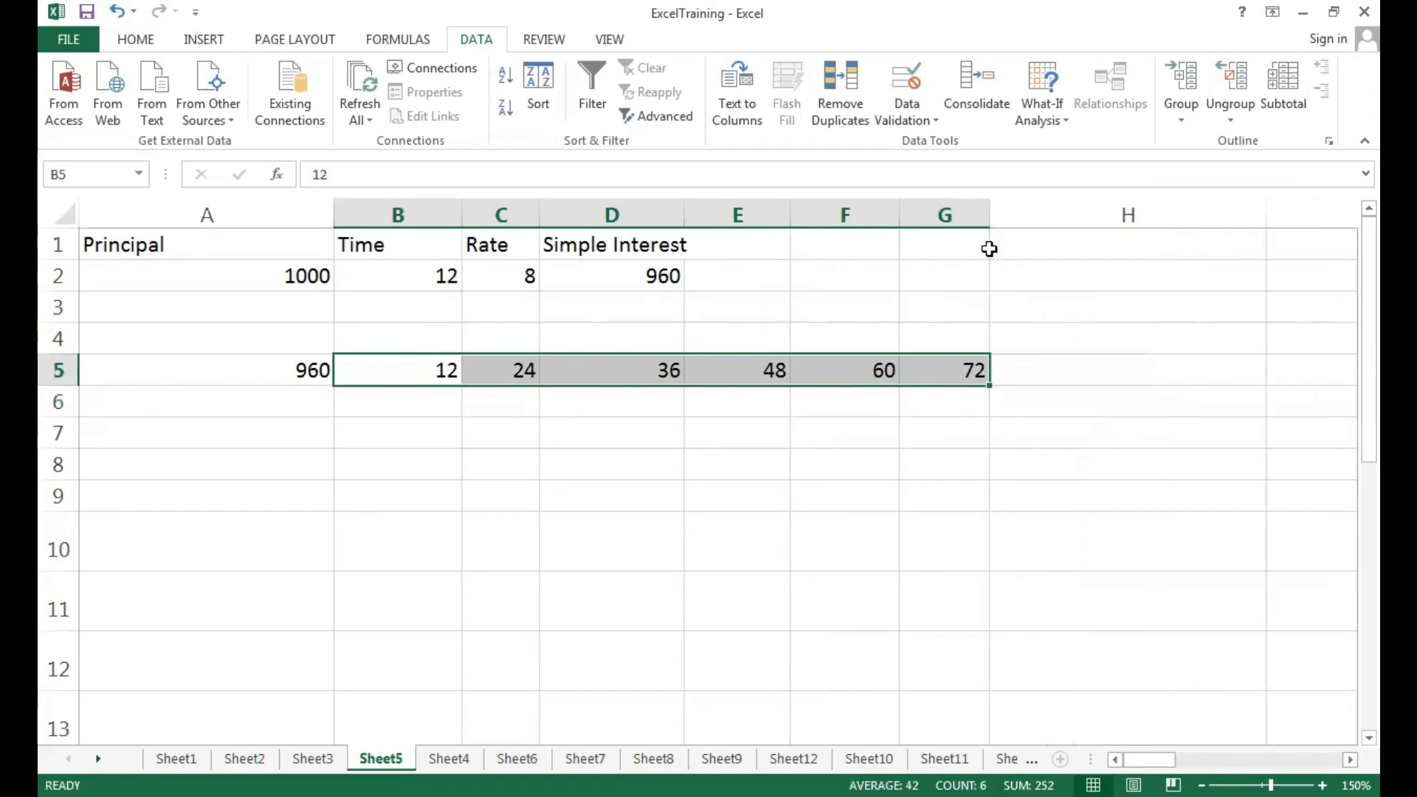
Enter 1000 in A6 and 2000 in A7, and extend the principal series down to 8000 in A13.
{"action": "left_click", "coordinate": [218, 405]}
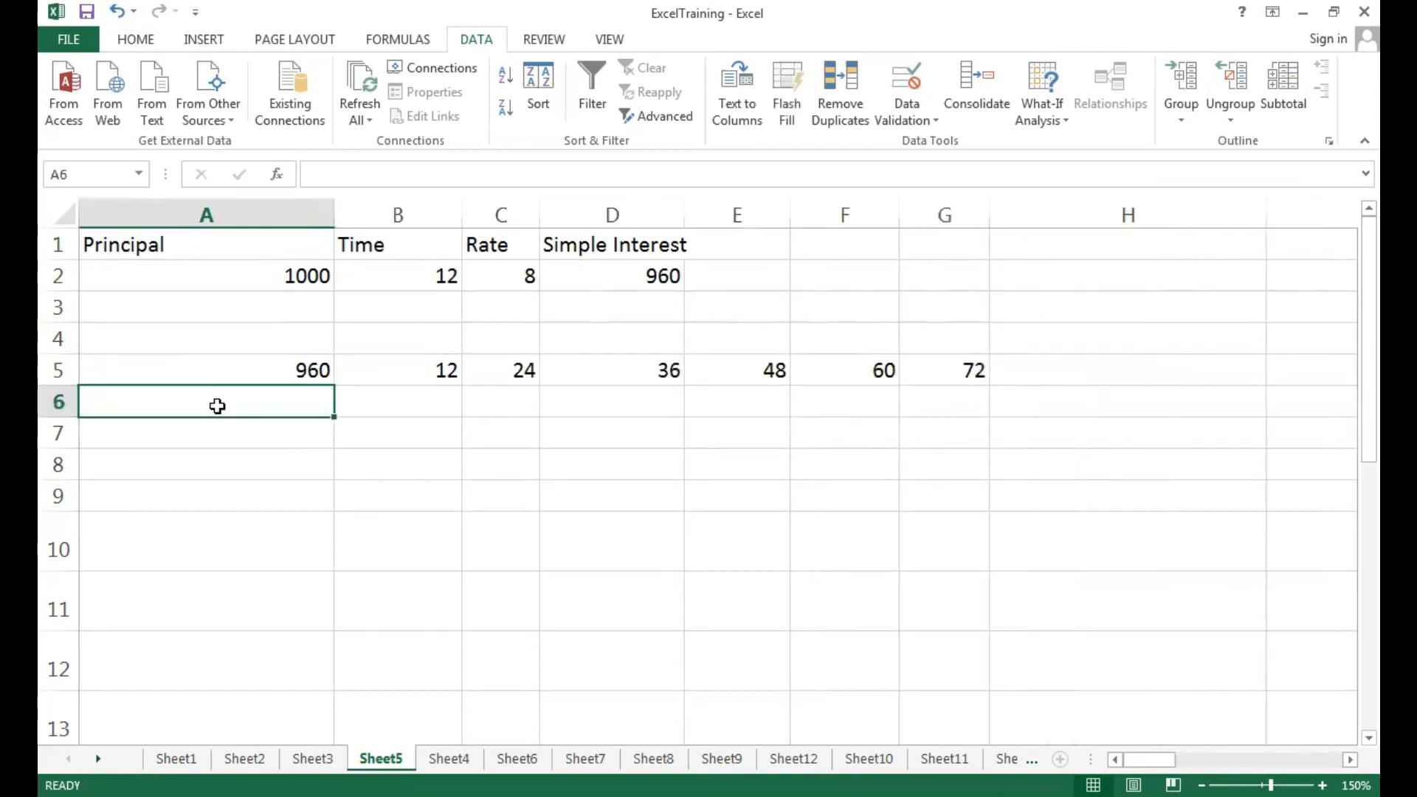
{"action": "type", "text": "1000"}
{"action": "key", "text": "Return"}
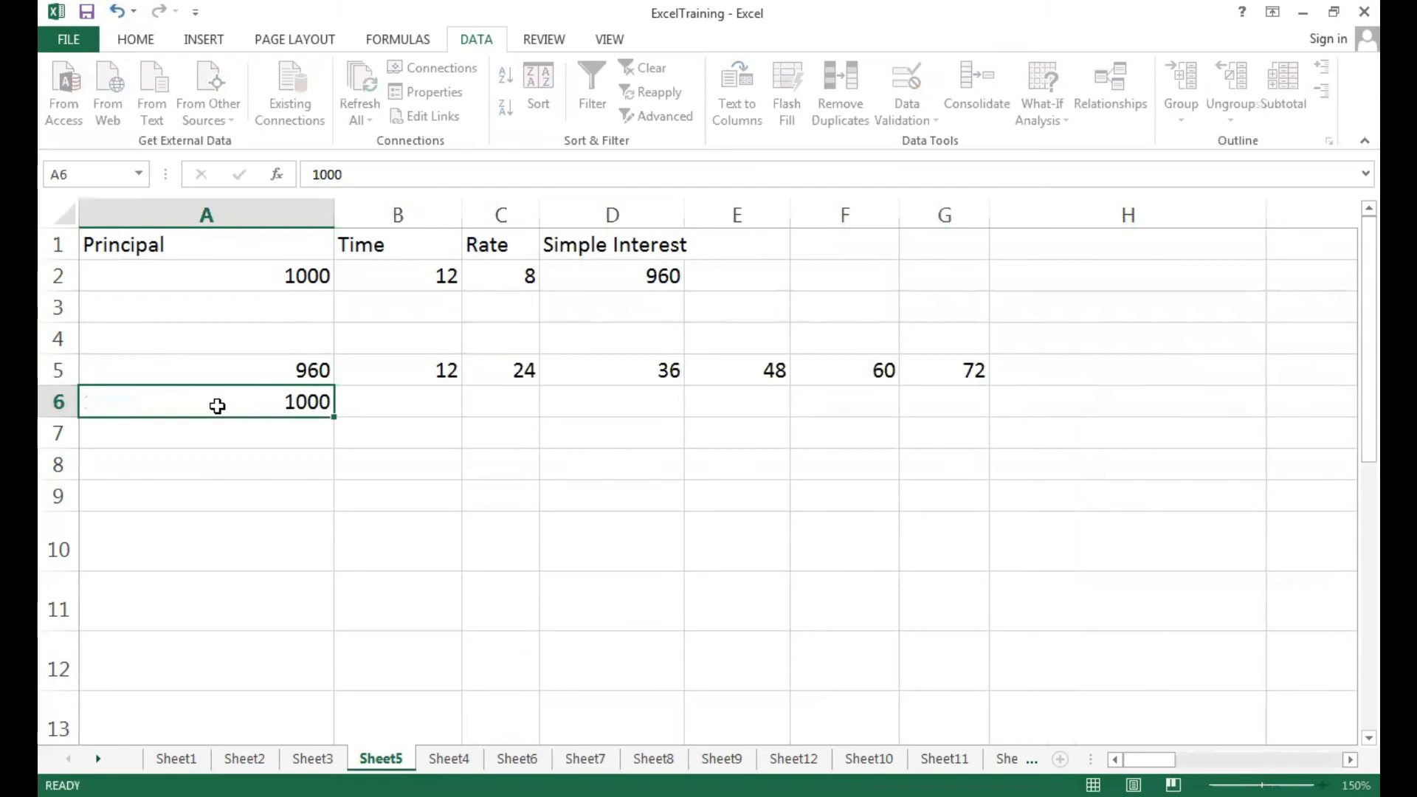
{"action": "type", "text": "2000"}
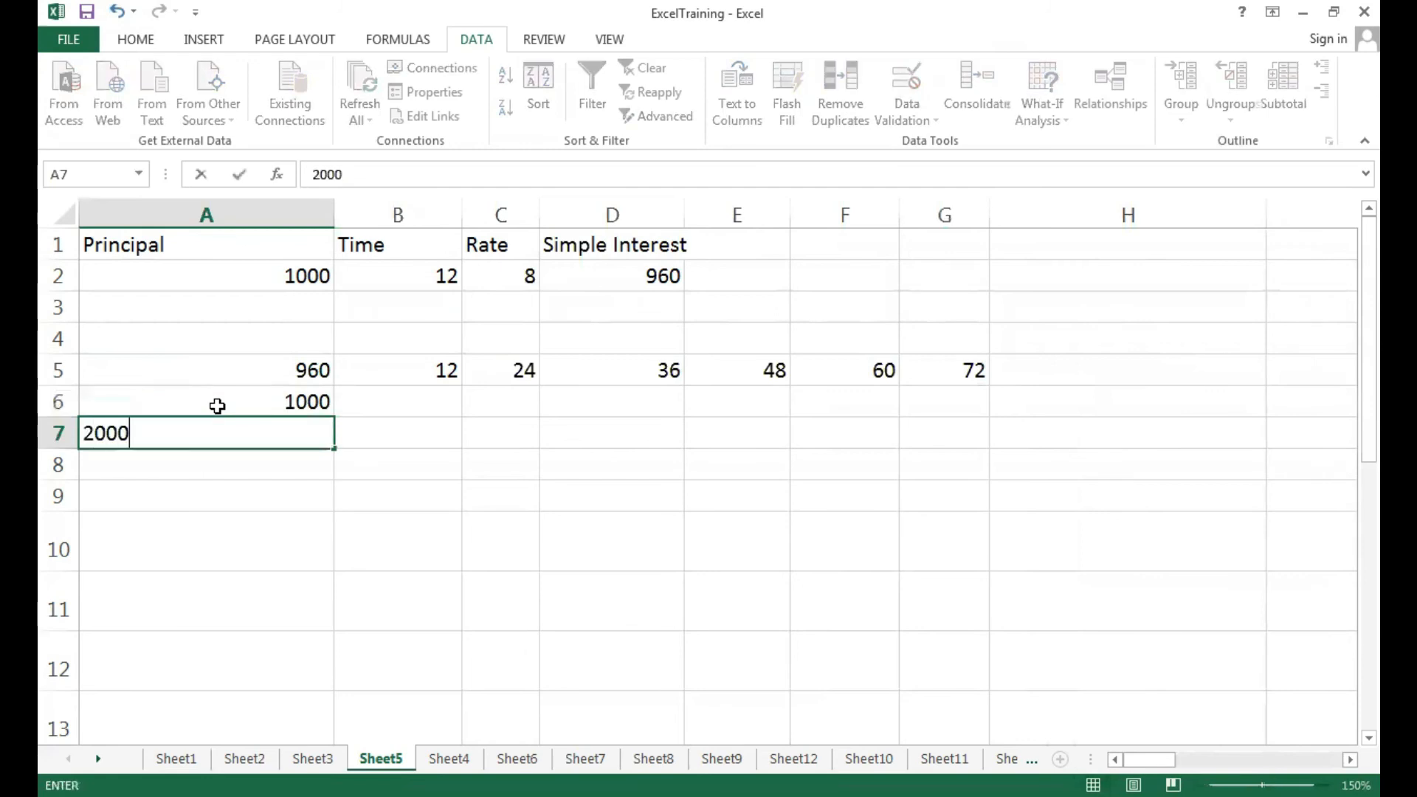
{"action": "left_click", "coordinate": [392, 477]}
{"action": "left_click_drag", "start_coordinate": [281, 402], "coordinate": [338, 448]}
{"action": "left_click_drag", "start_coordinate": [307, 713], "coordinate": [305, 728]}
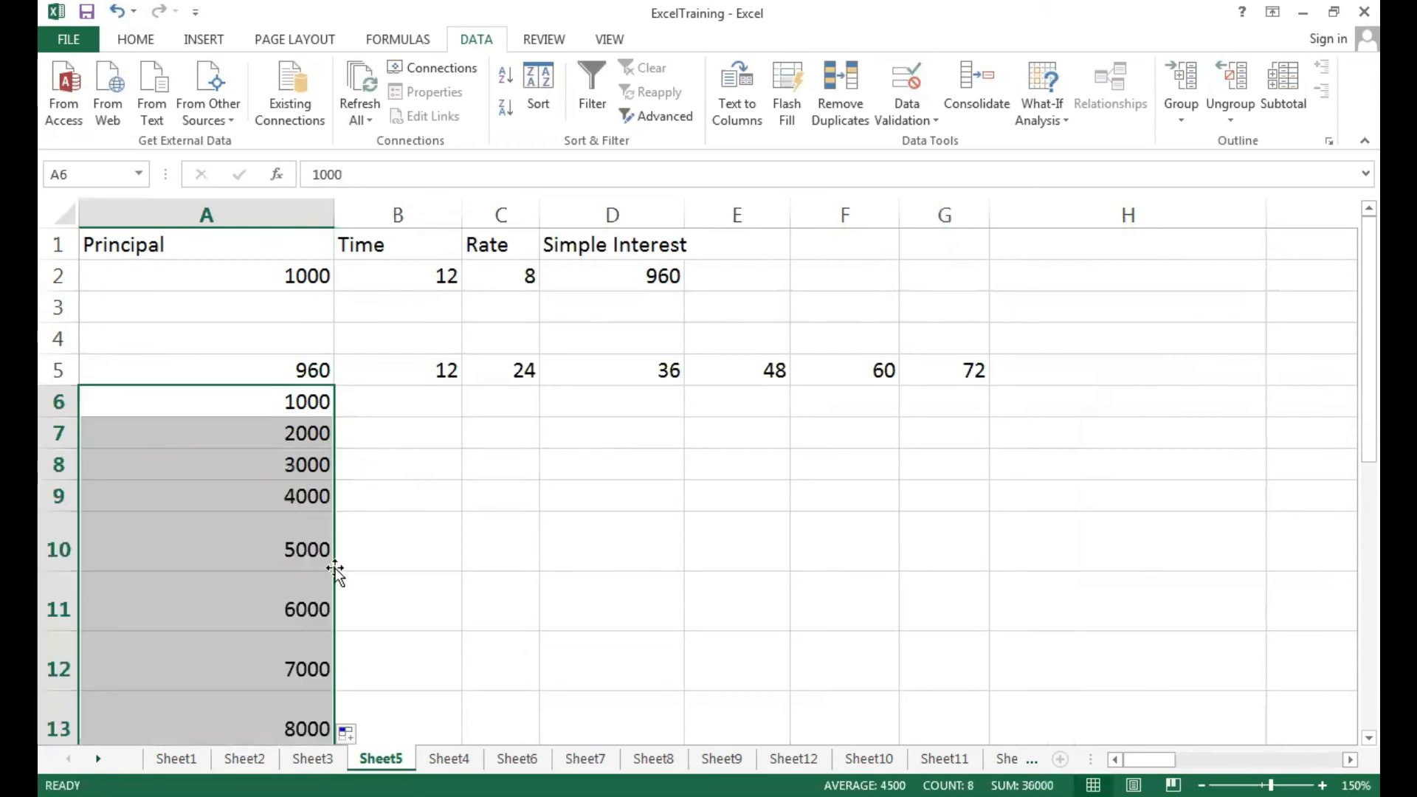
Reduce the height of rows 10 to 13 so the principal values are closely spaced.
{"action": "left_click_drag", "start_coordinate": [62, 565], "coordinate": [62, 539]}
{"action": "left_click", "coordinate": [612, 464]}
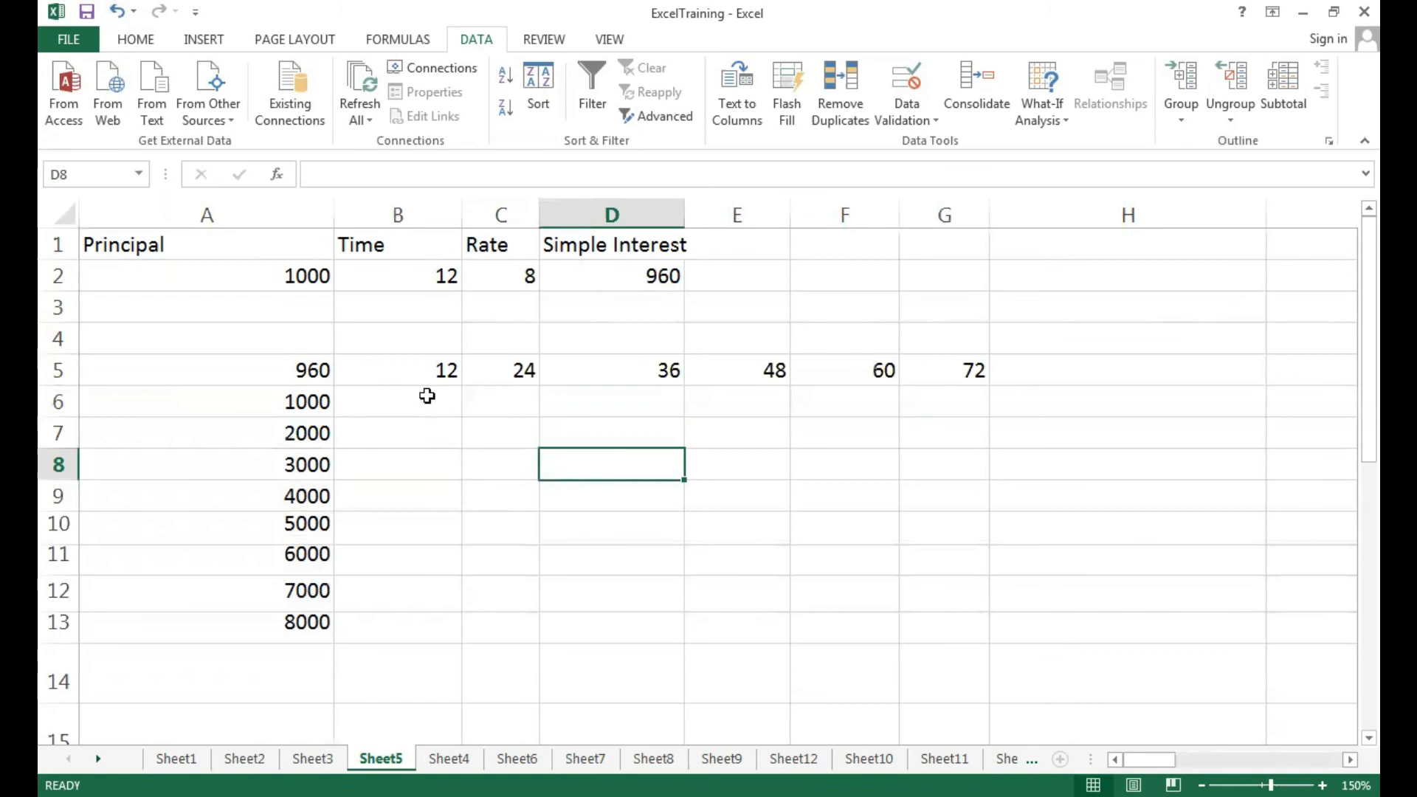
{"action": "left_click", "coordinate": [401, 349]}
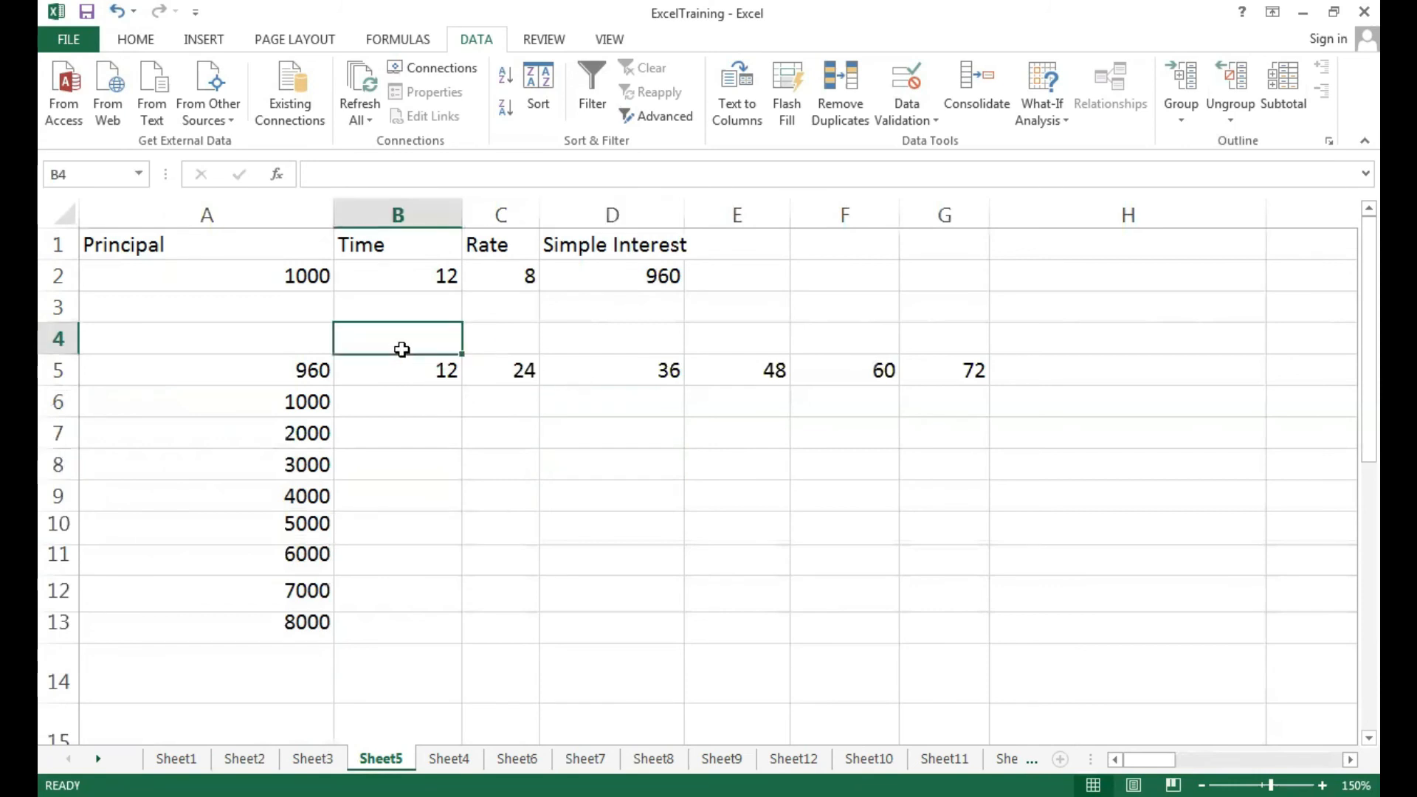
Enter the heading Time in B4 above the series of time values.
{"action": "type", "text": "Time"}
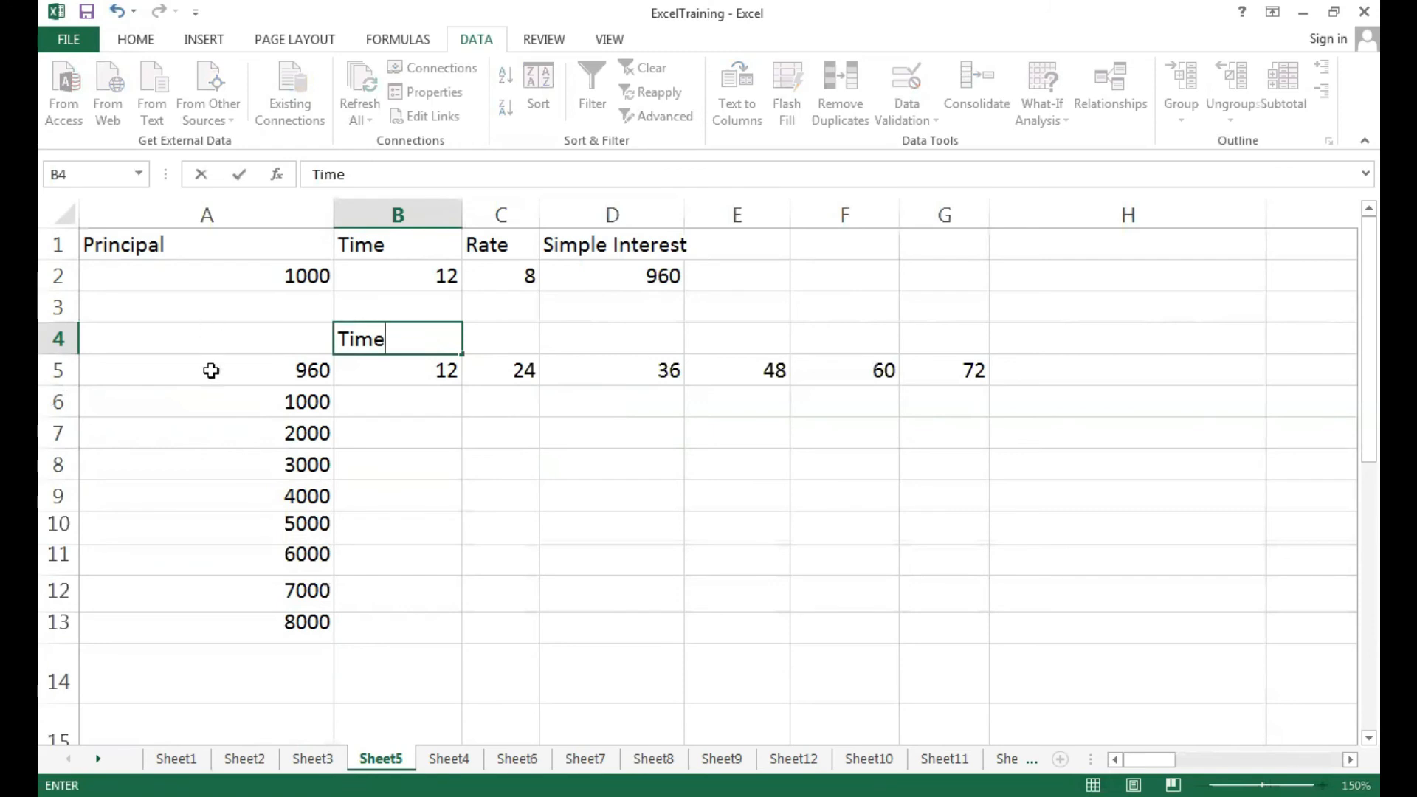
{"action": "left_click", "coordinate": [534, 541]}
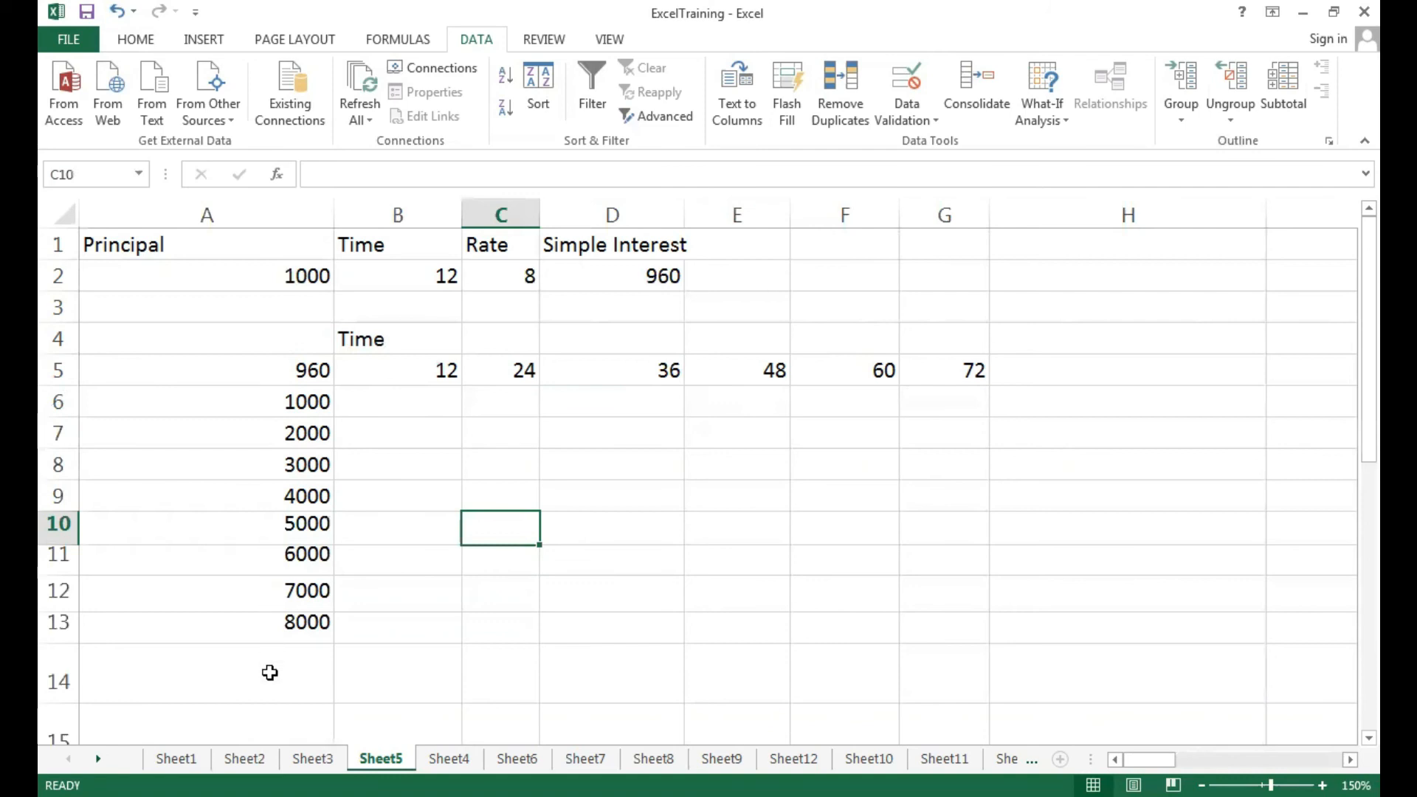
{"action": "left_click", "coordinate": [305, 394]}
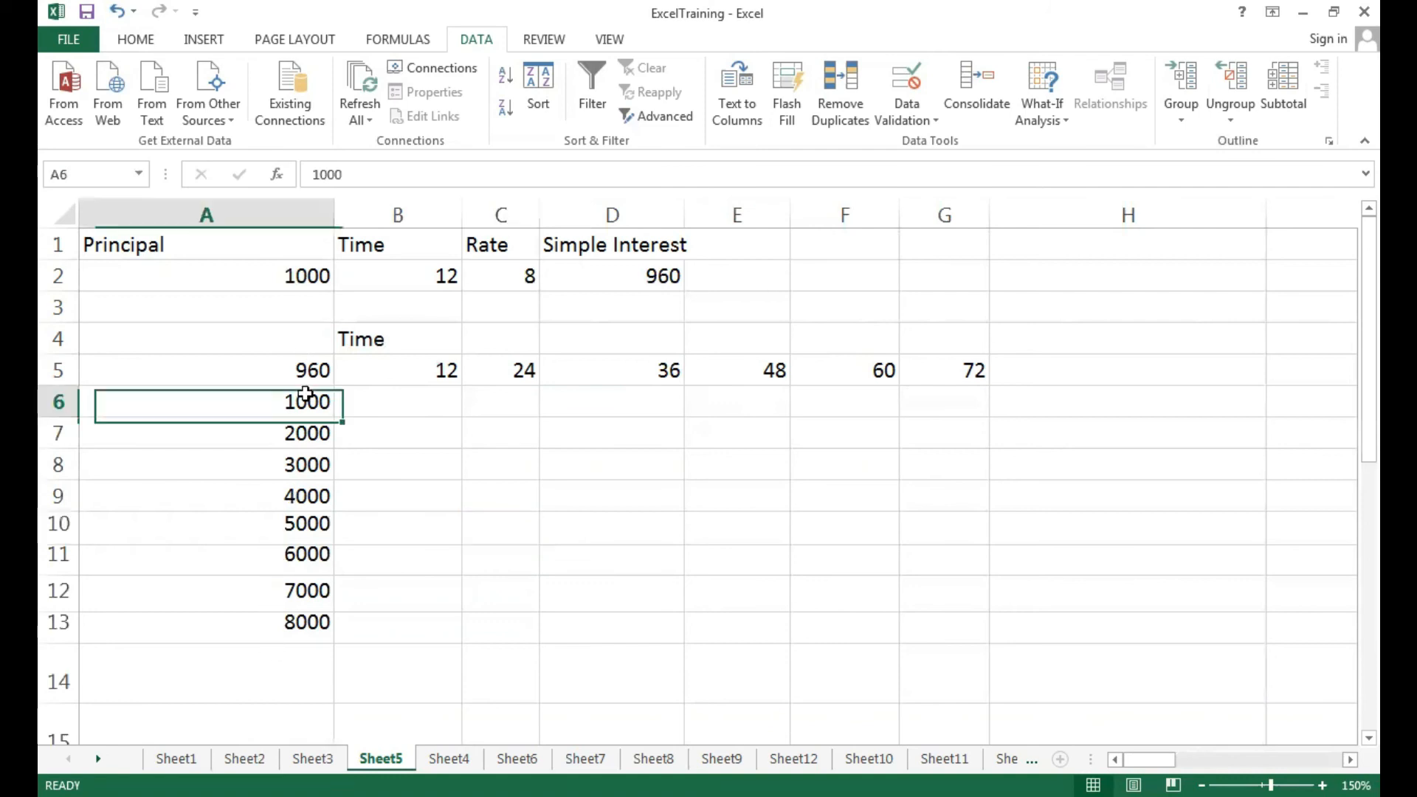
{"action": "left_click", "coordinate": [306, 443]}
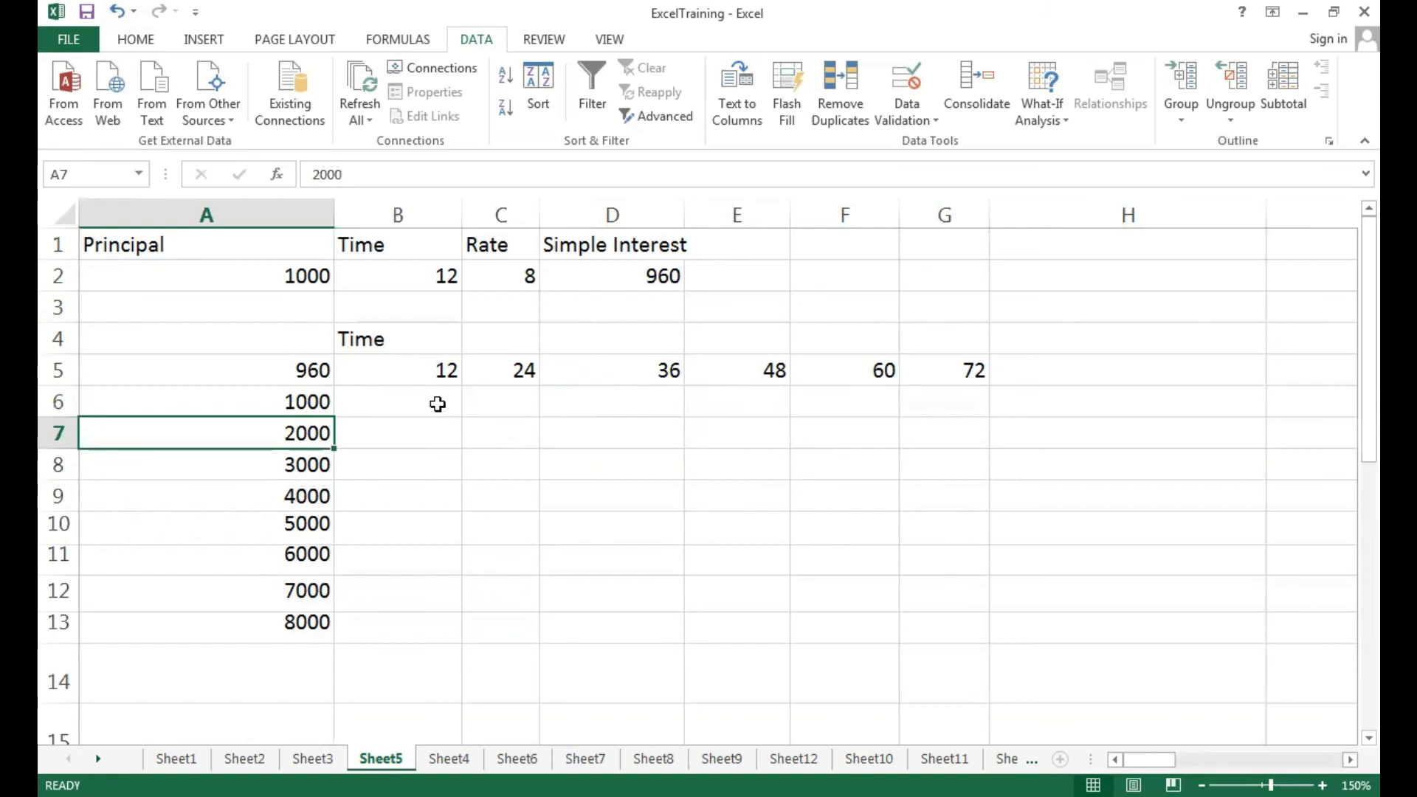
{"action": "left_click", "coordinate": [438, 403]}
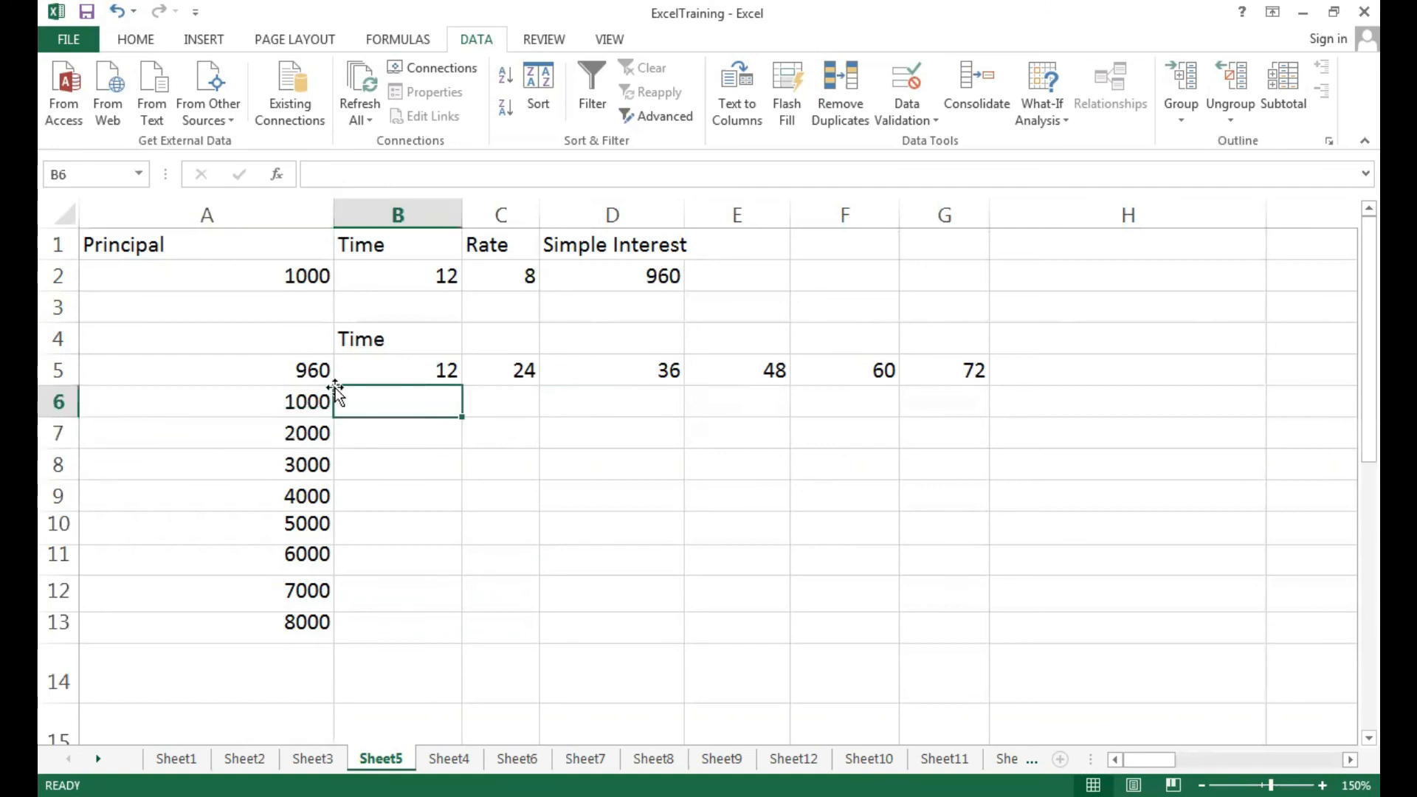
Create a two-variable data table over A5:G13 with B2 as the row input cell and A2 as the column input cell.
{"action": "left_click_drag", "start_coordinate": [286, 367], "coordinate": [959, 618]}
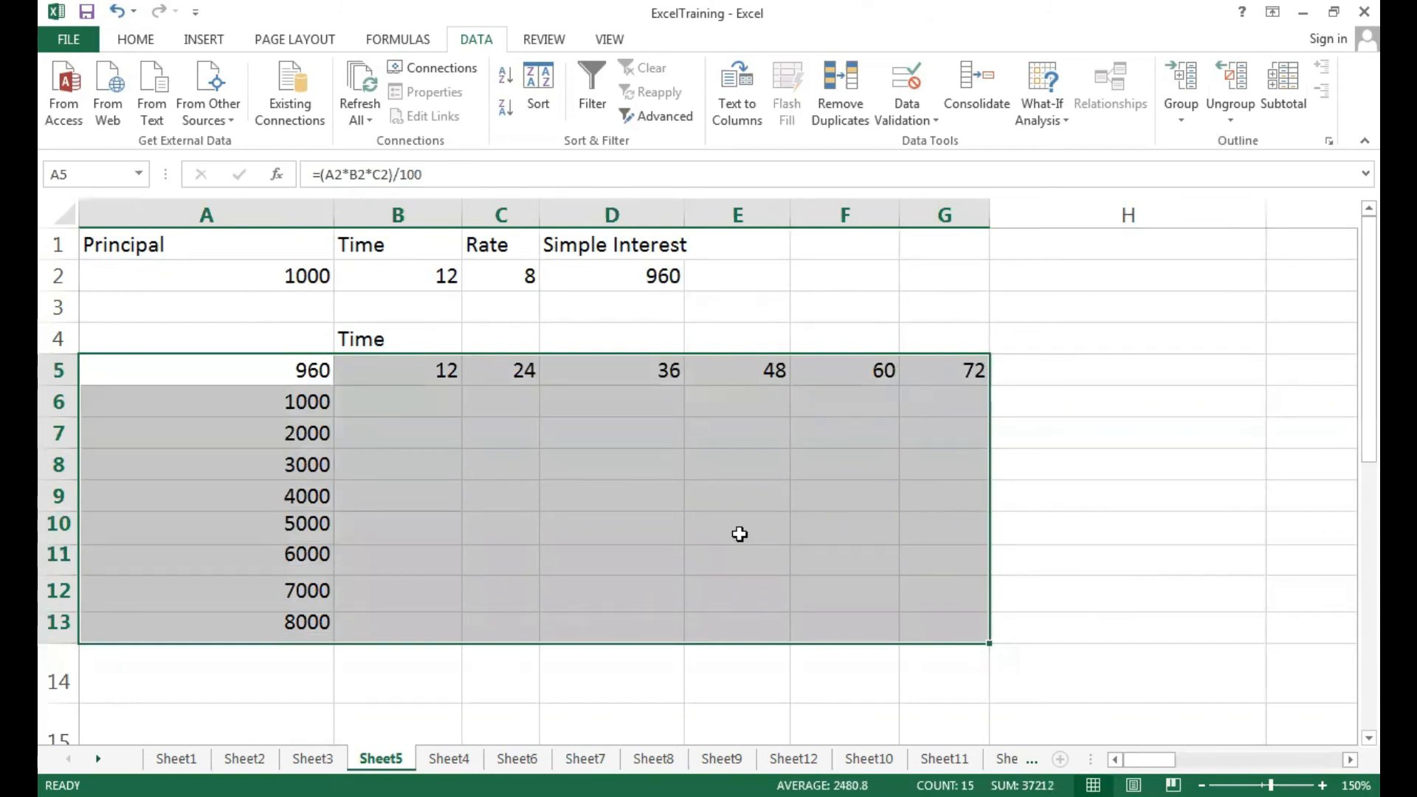
{"action": "left_click", "coordinate": [1063, 120]}
{"action": "left_click", "coordinate": [1067, 194]}
{"action": "left_click_drag", "start_coordinate": [970, 328], "coordinate": [1104, 297]}
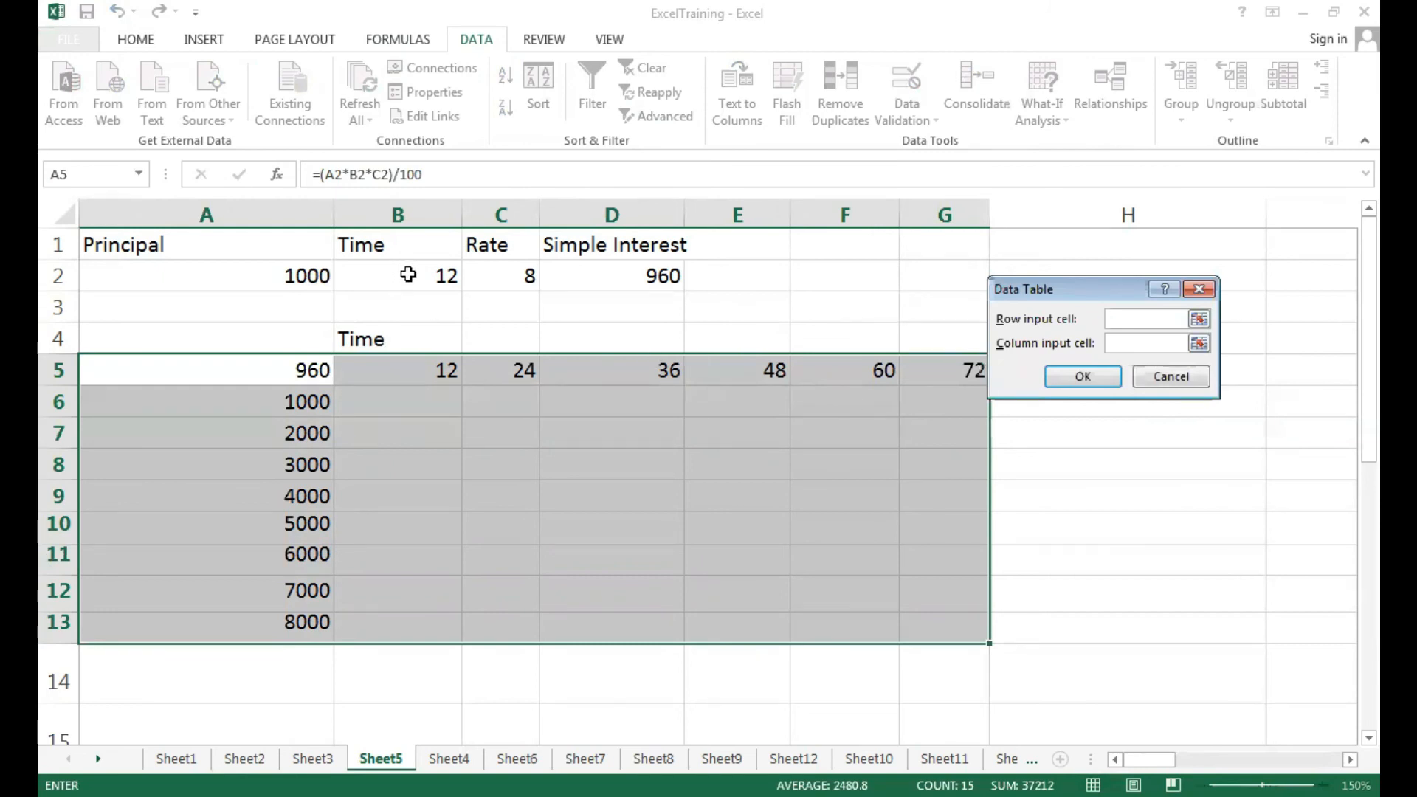
{"action": "left_click", "coordinate": [408, 276]}
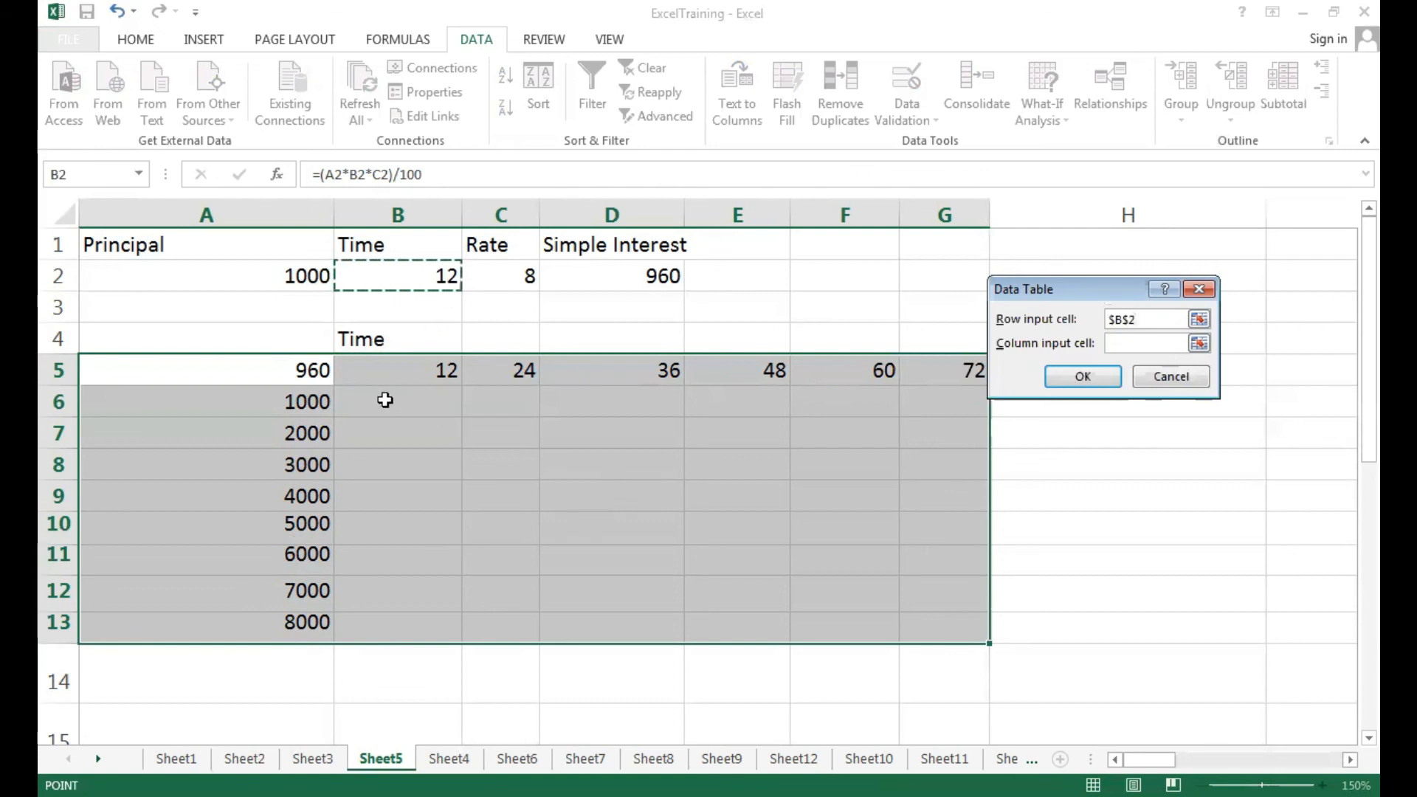
{"action": "left_click", "coordinate": [1128, 344]}
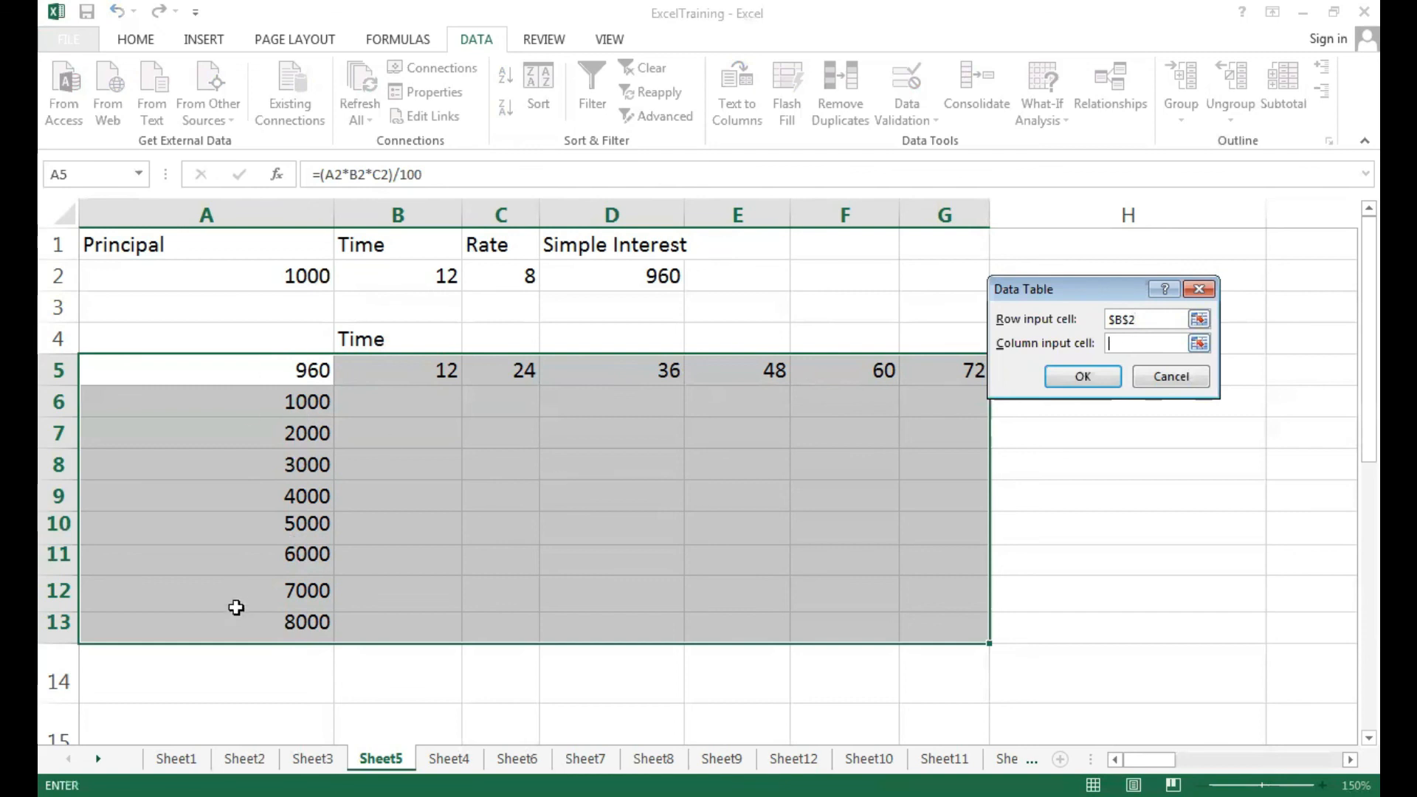
{"action": "left_click", "coordinate": [275, 276]}
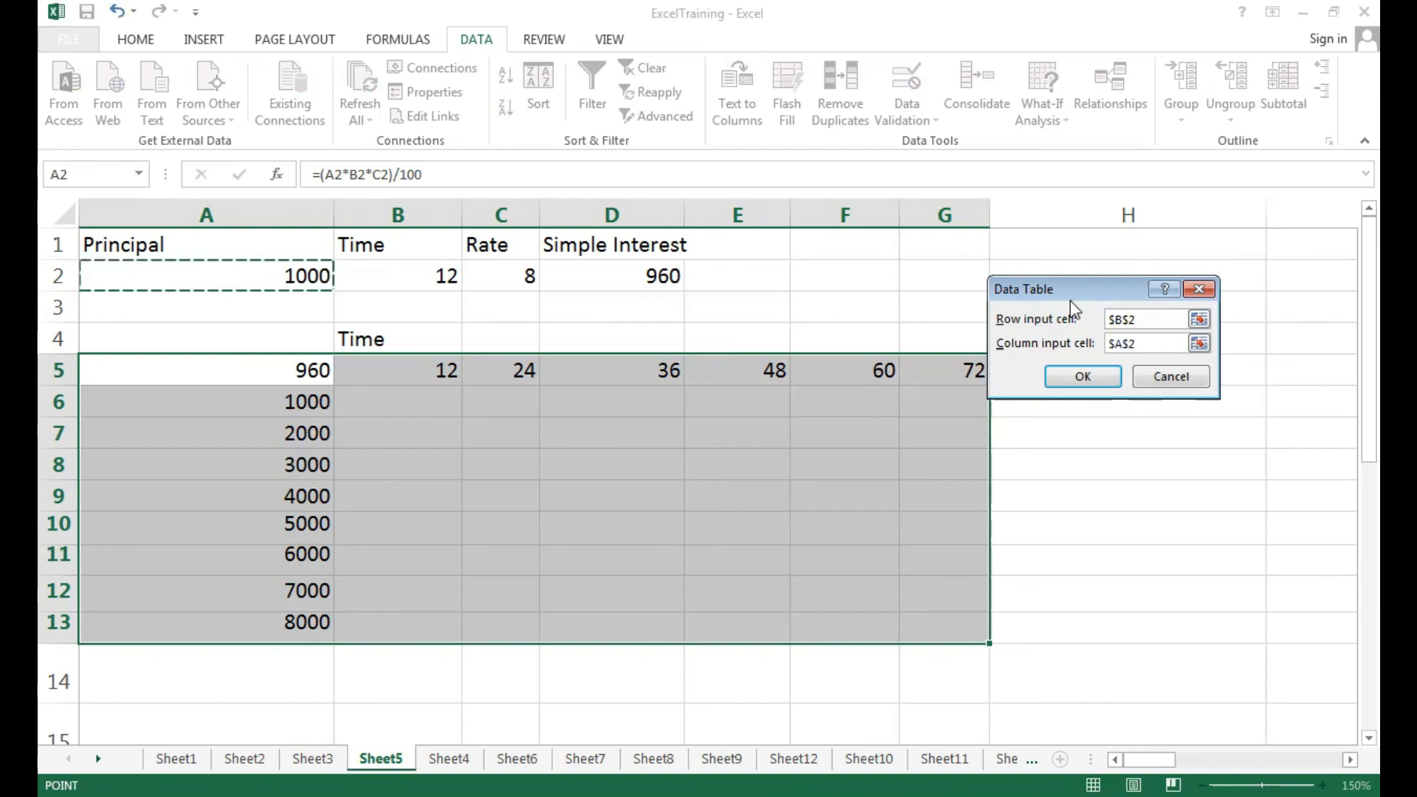
{"action": "left_click", "coordinate": [1082, 380]}
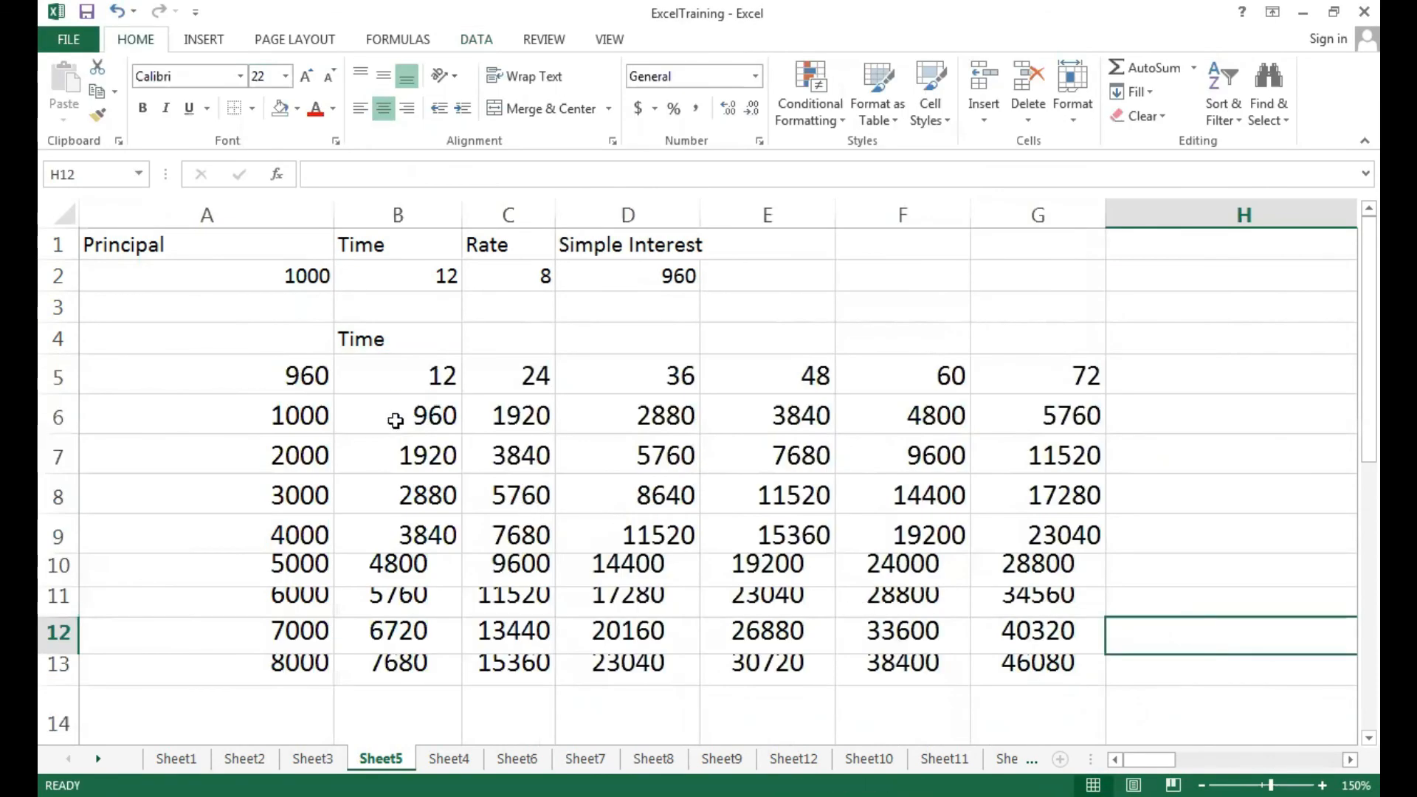
Set the font size of the results in B6:G13 to 10 and centre them horizontally and vertically.
{"action": "left_click_drag", "start_coordinate": [433, 414], "coordinate": [1014, 670]}
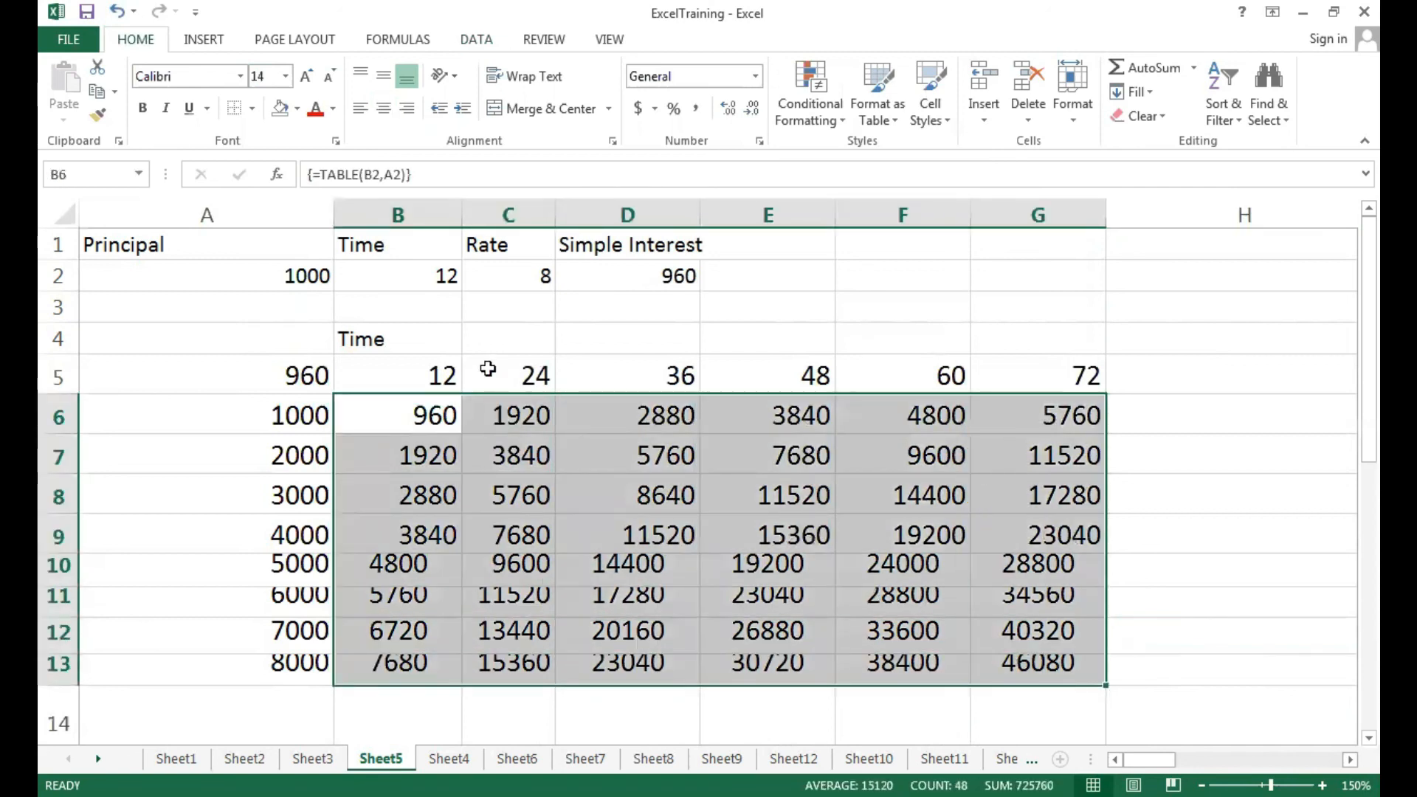
{"action": "left_click", "coordinate": [287, 78]}
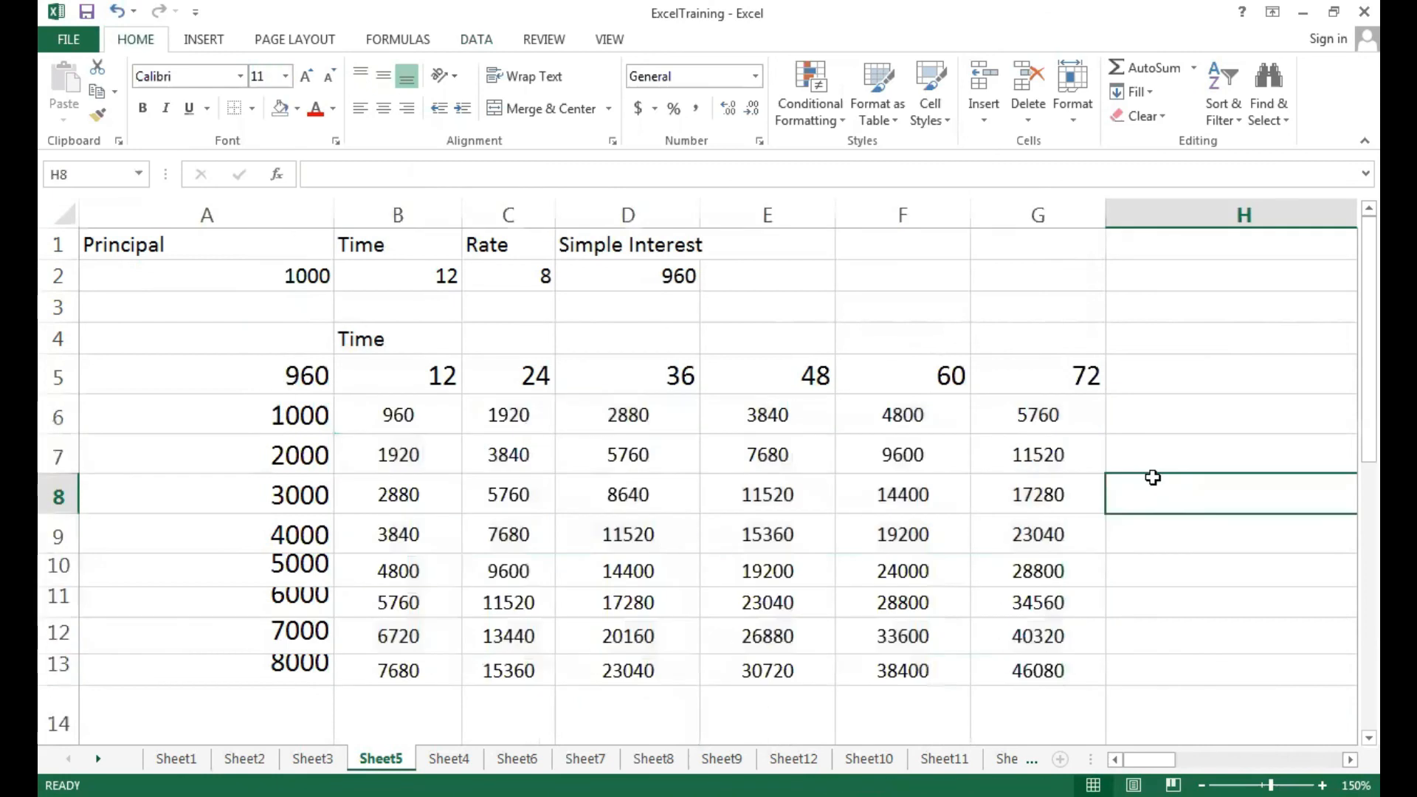
Examine how the interest results in B6, C6 and D6 relate to the principal in A6 and the times in row 5.
{"action": "left_click", "coordinate": [435, 377]}
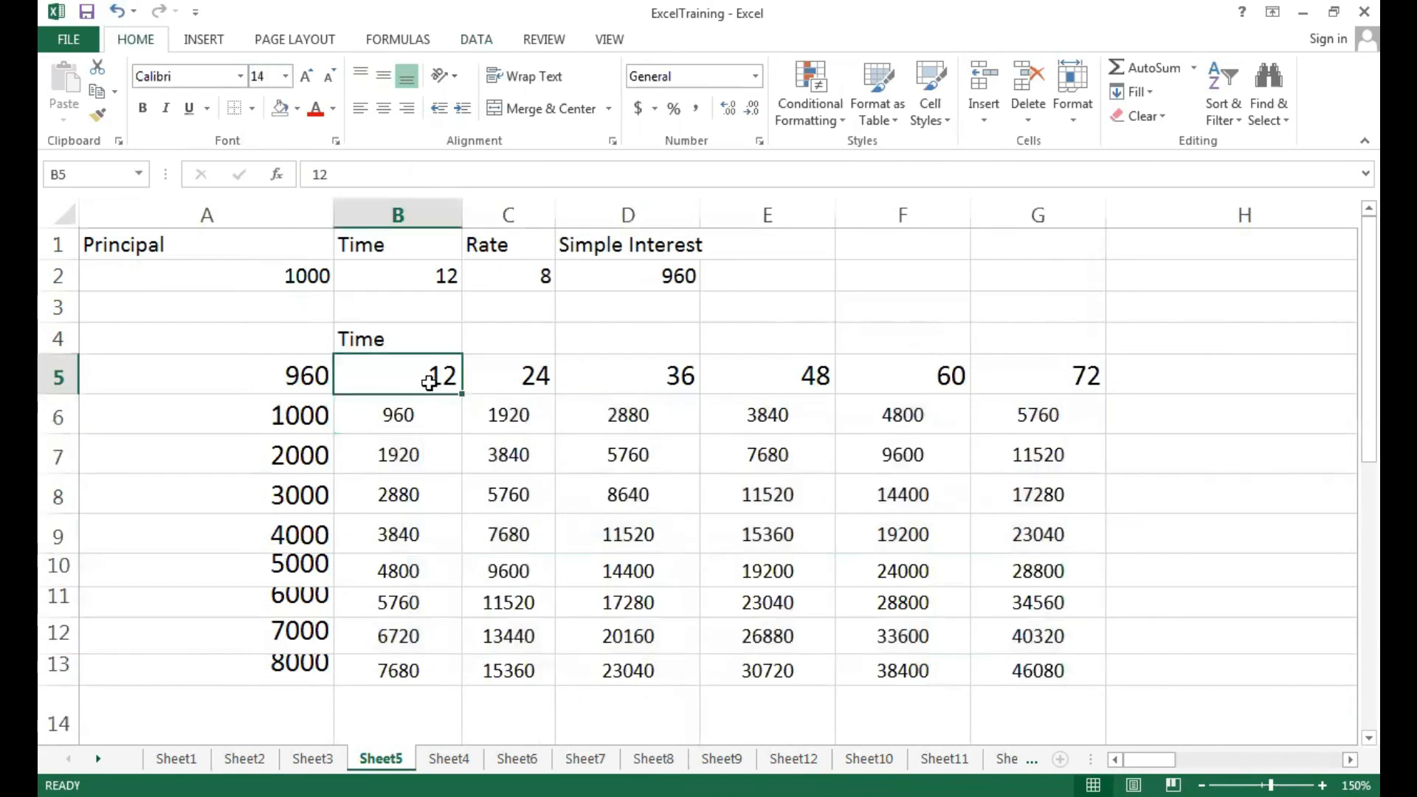
{"action": "left_click", "coordinate": [304, 418]}
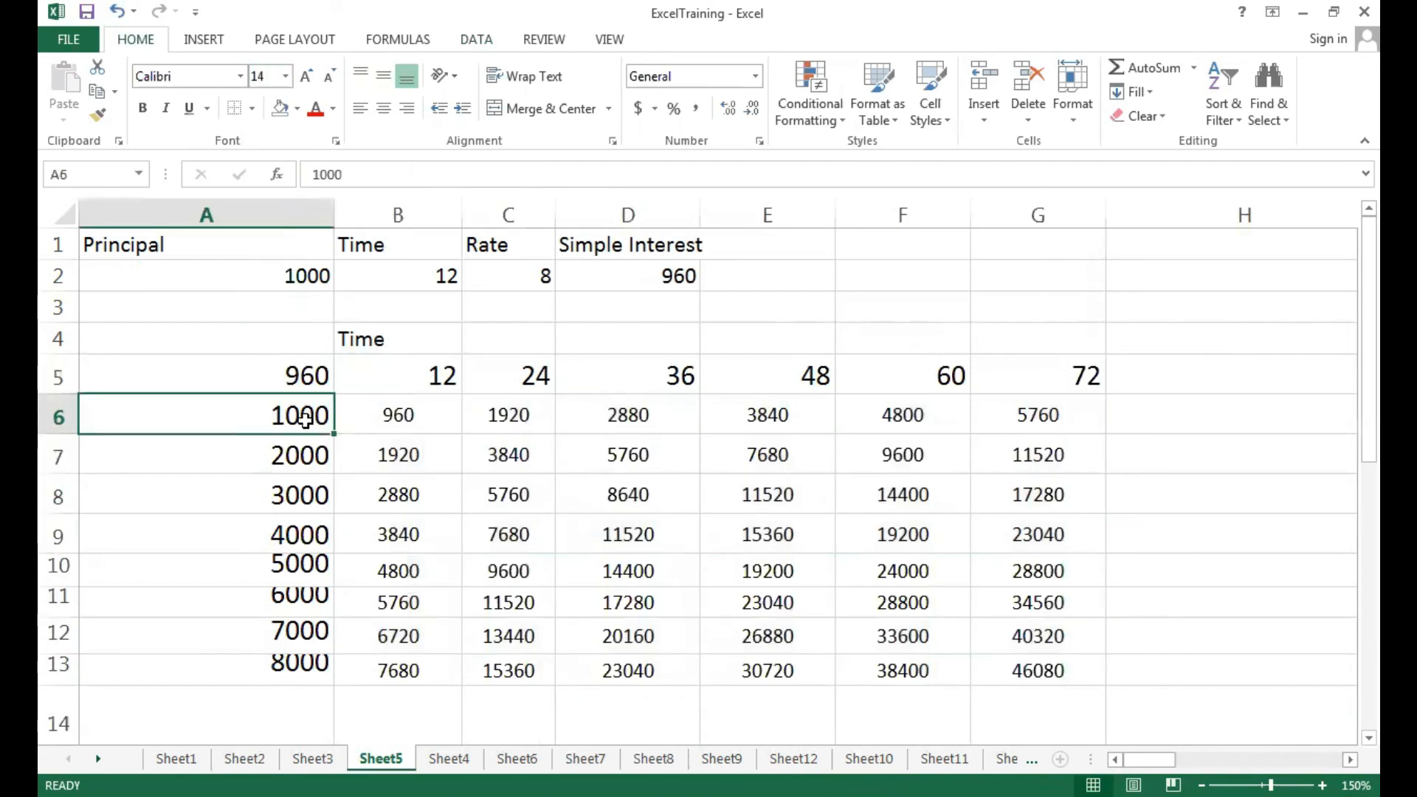
{"action": "left_click", "coordinate": [417, 381]}
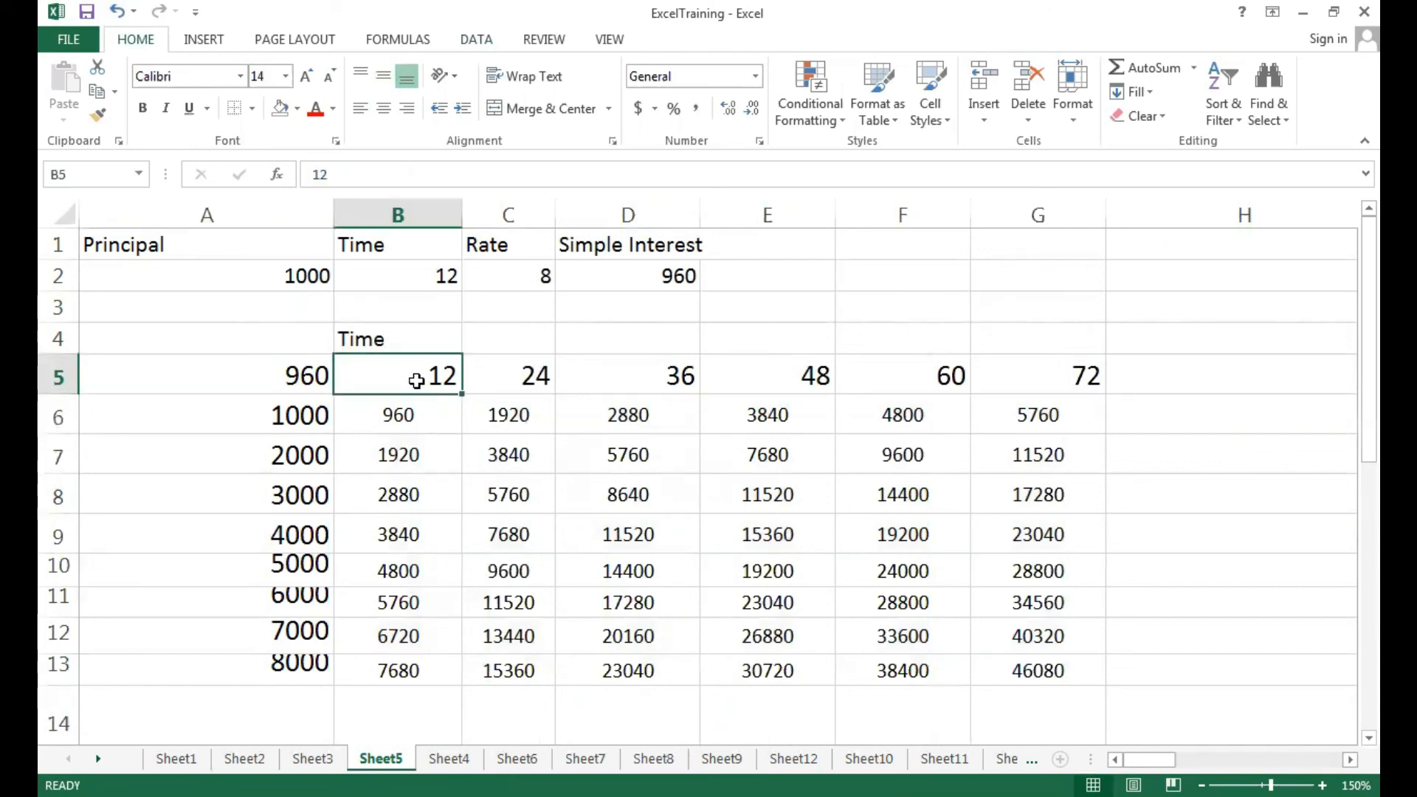
{"action": "left_click", "coordinate": [415, 414]}
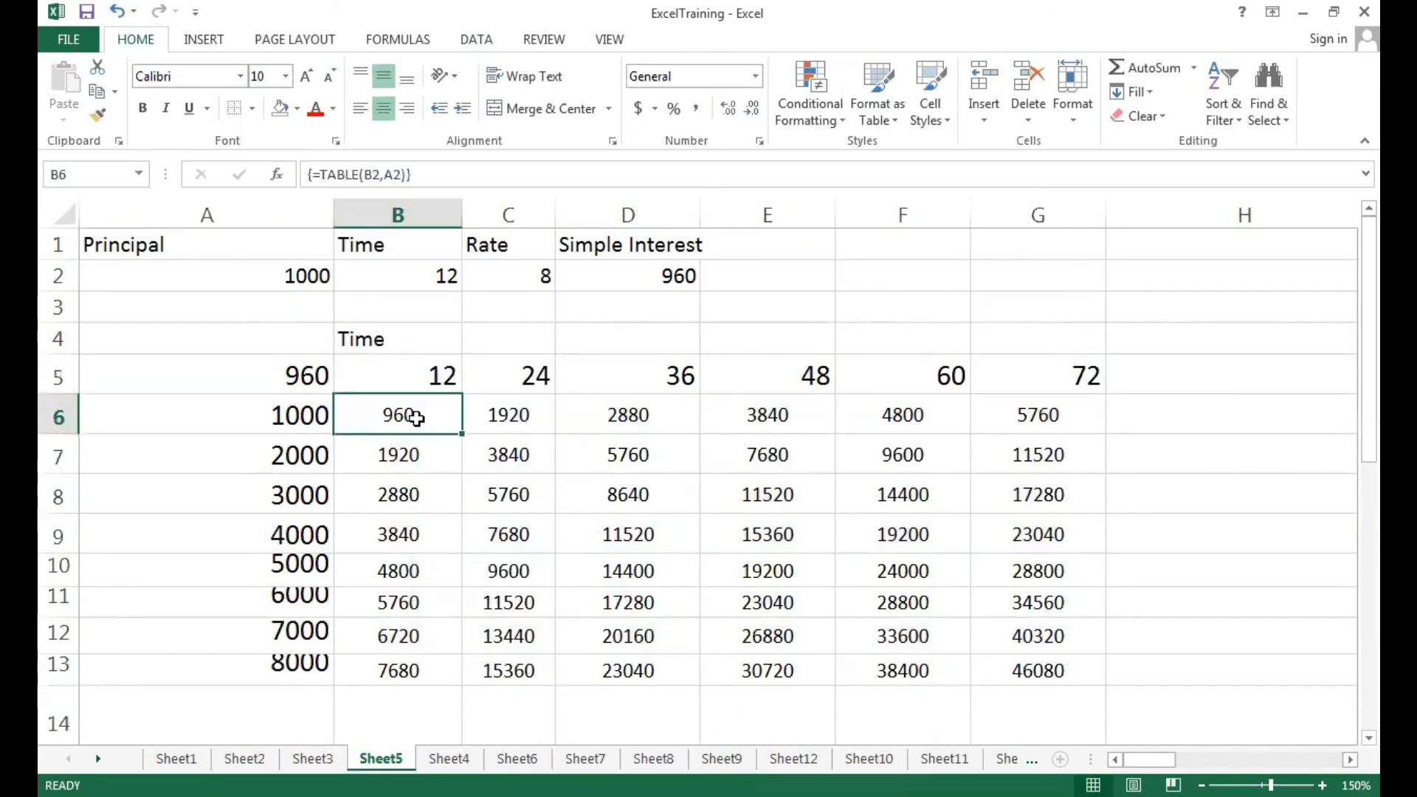
{"action": "left_click", "coordinate": [527, 411]}
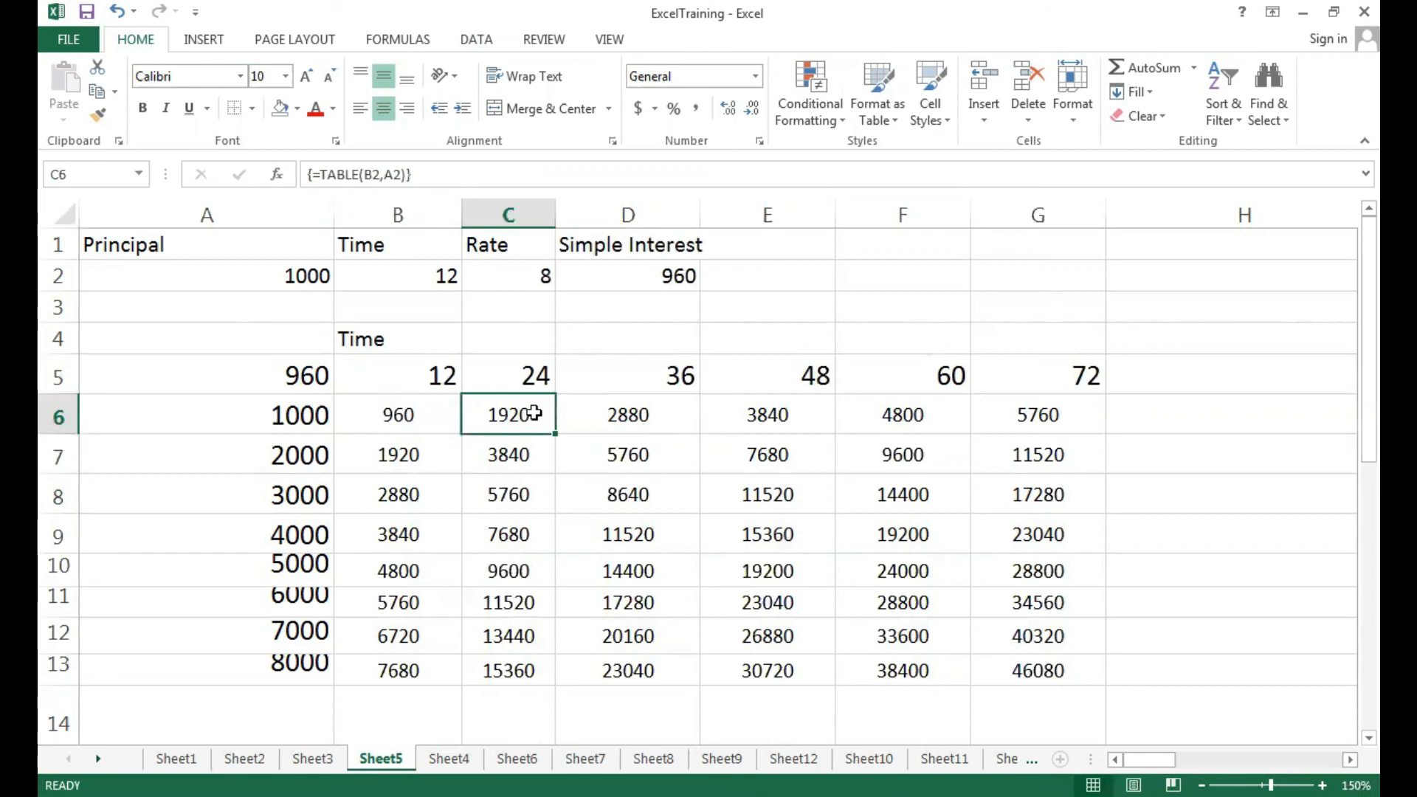
{"action": "left_click", "coordinate": [611, 418]}
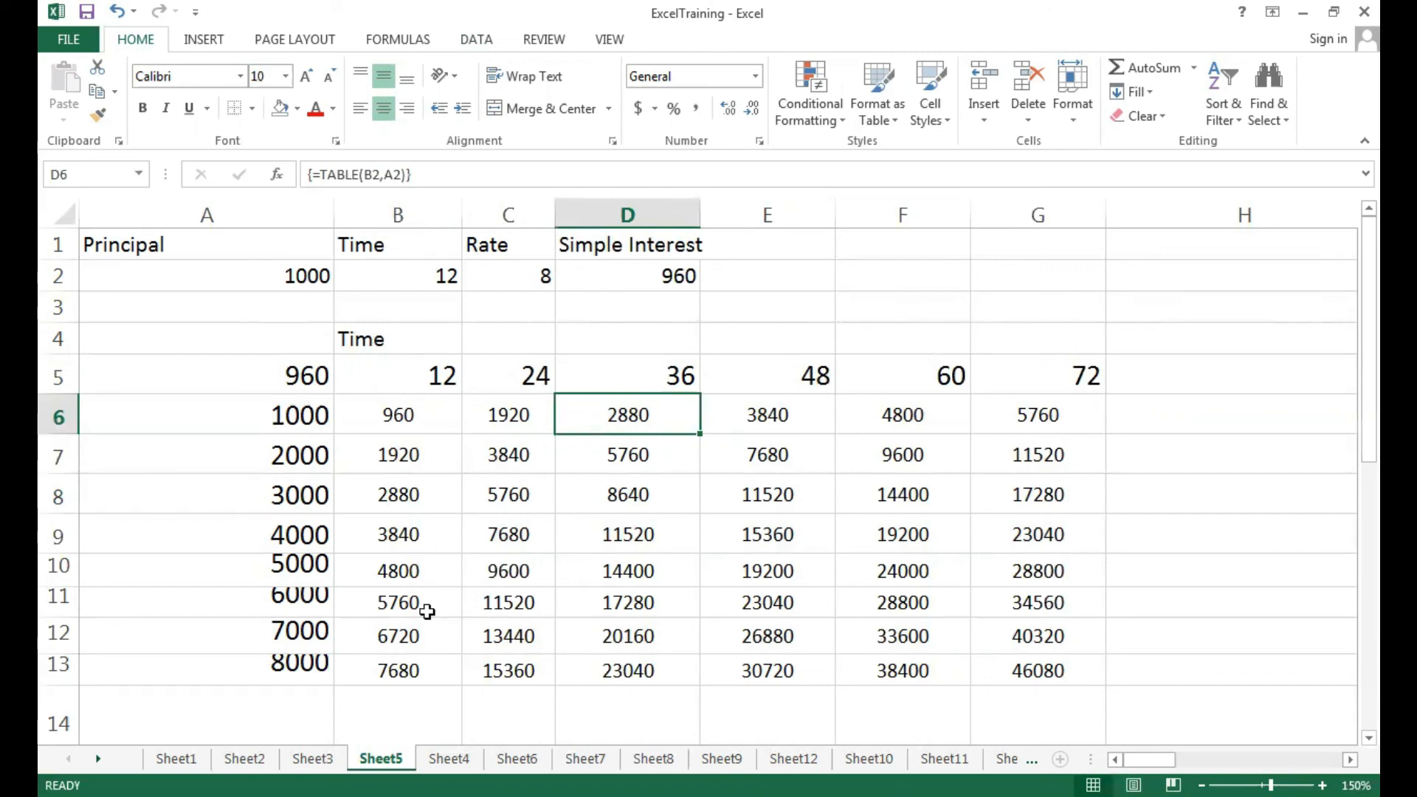
{"action": "left_click", "coordinate": [476, 44]}
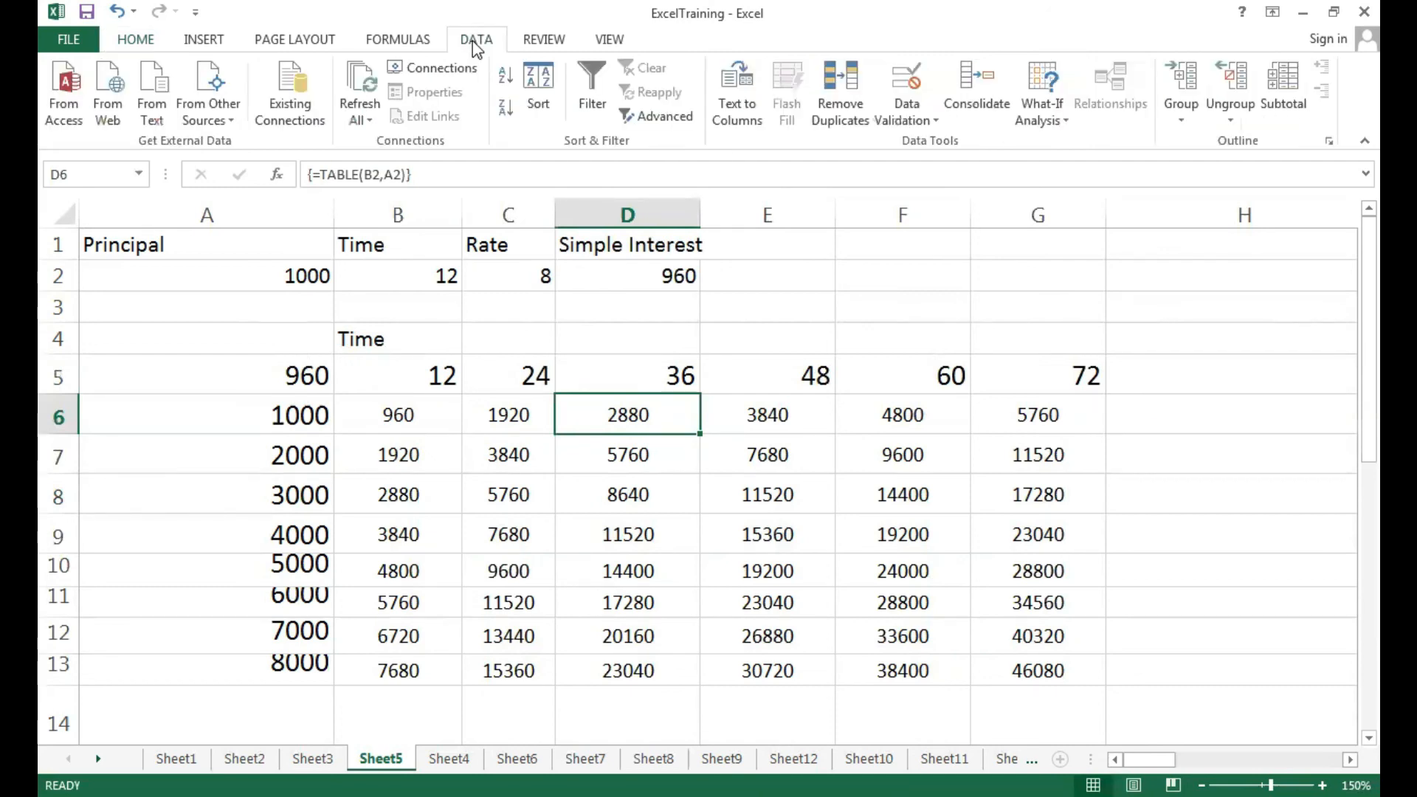
{"action": "left_click", "coordinate": [1054, 122]}
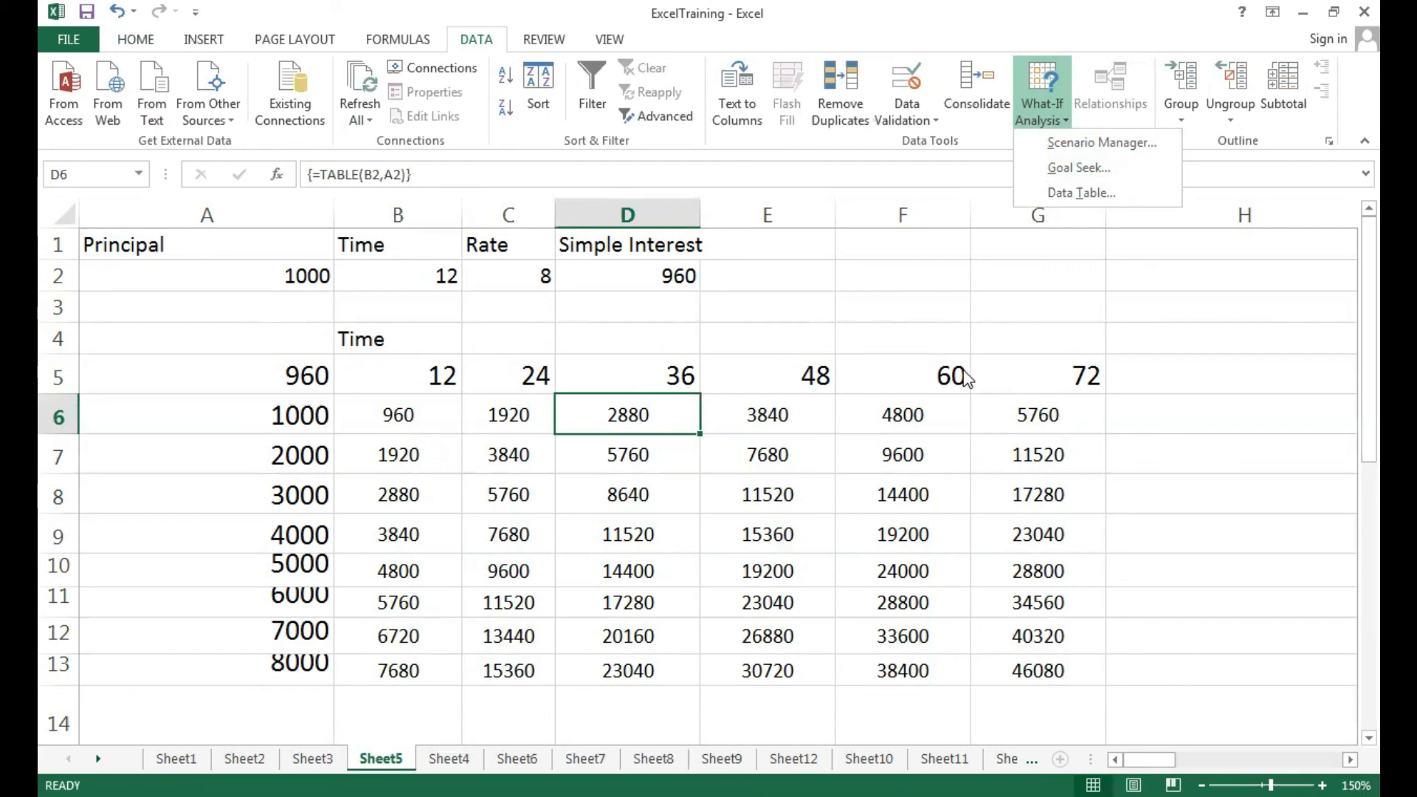
{"action": "left_click", "coordinate": [1128, 345]}
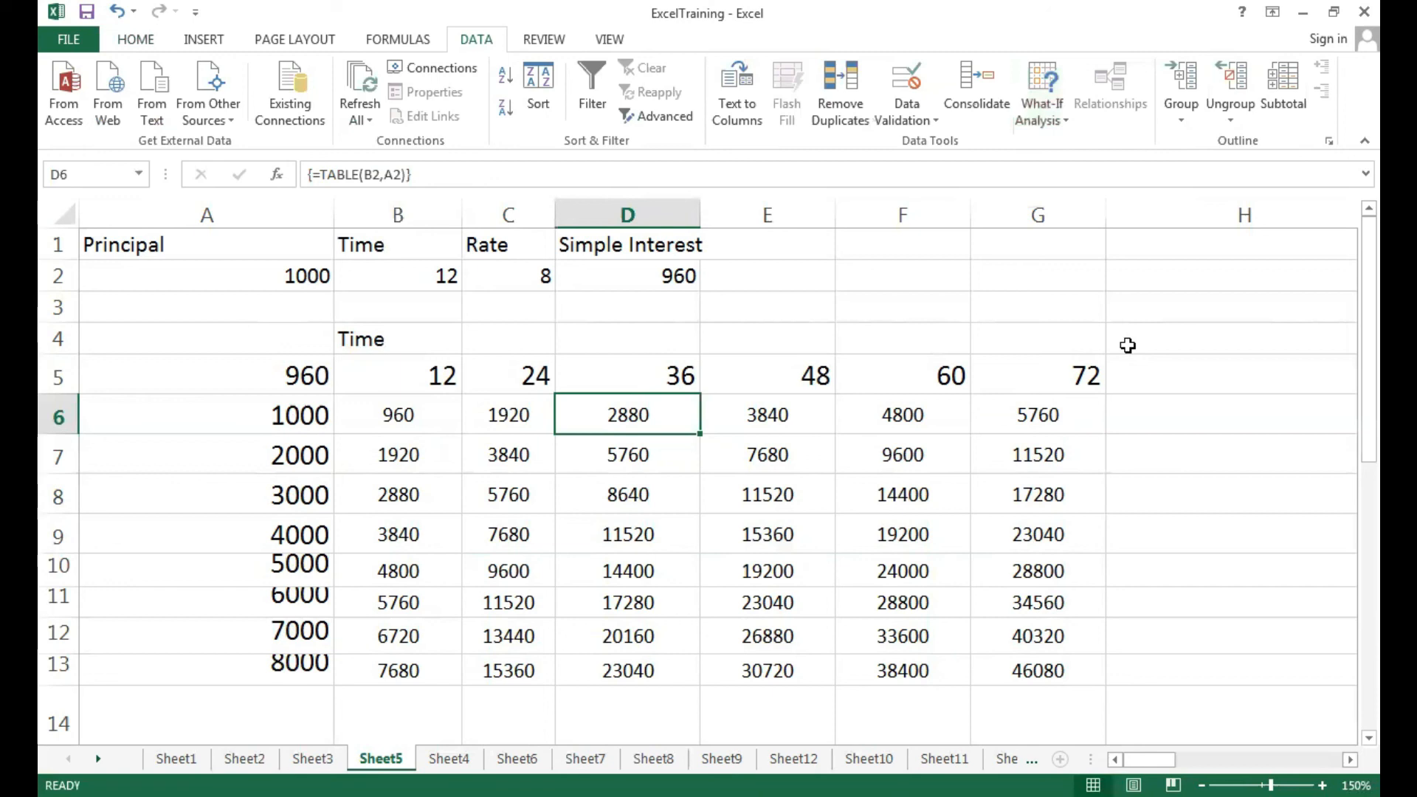